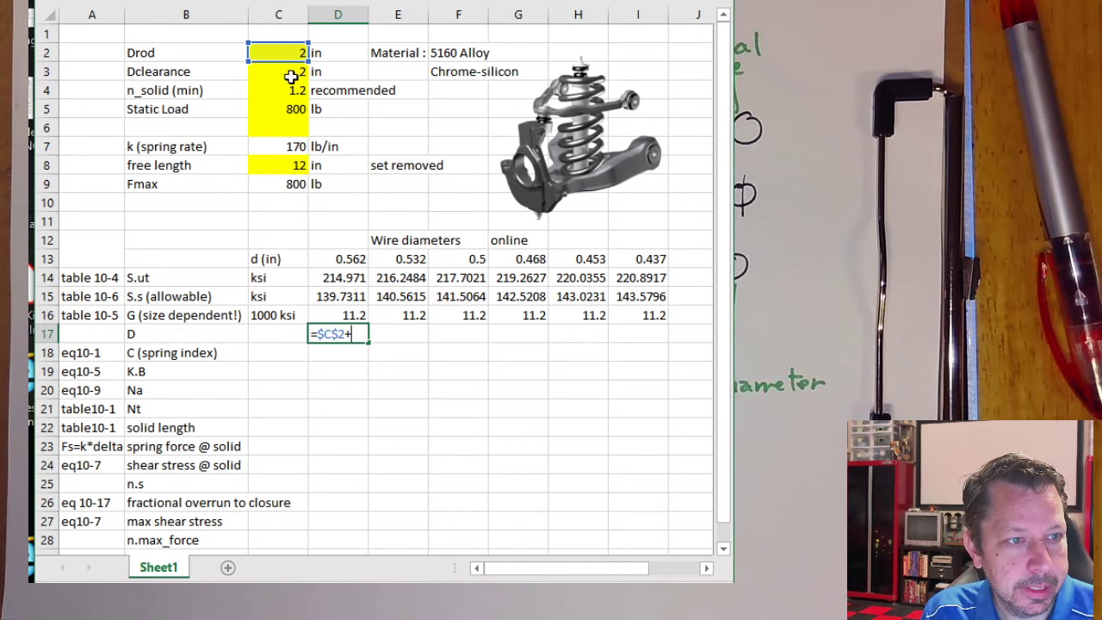
Step: Complete the mean diameter D formula in D17 as =$C$2+$C$3+D13
click(284, 76)
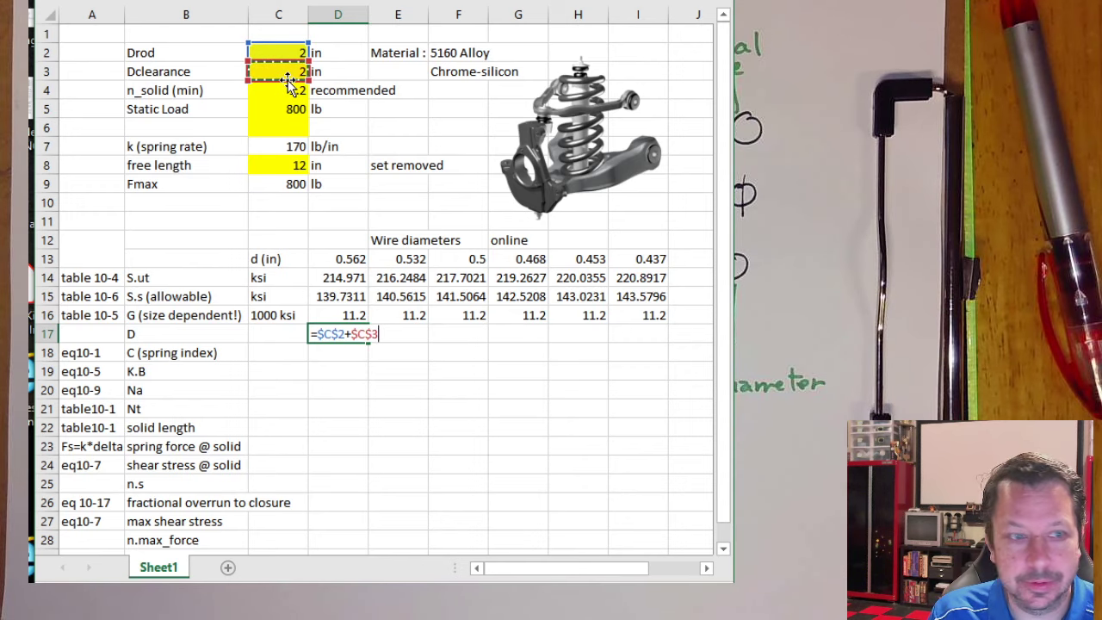
text(+)
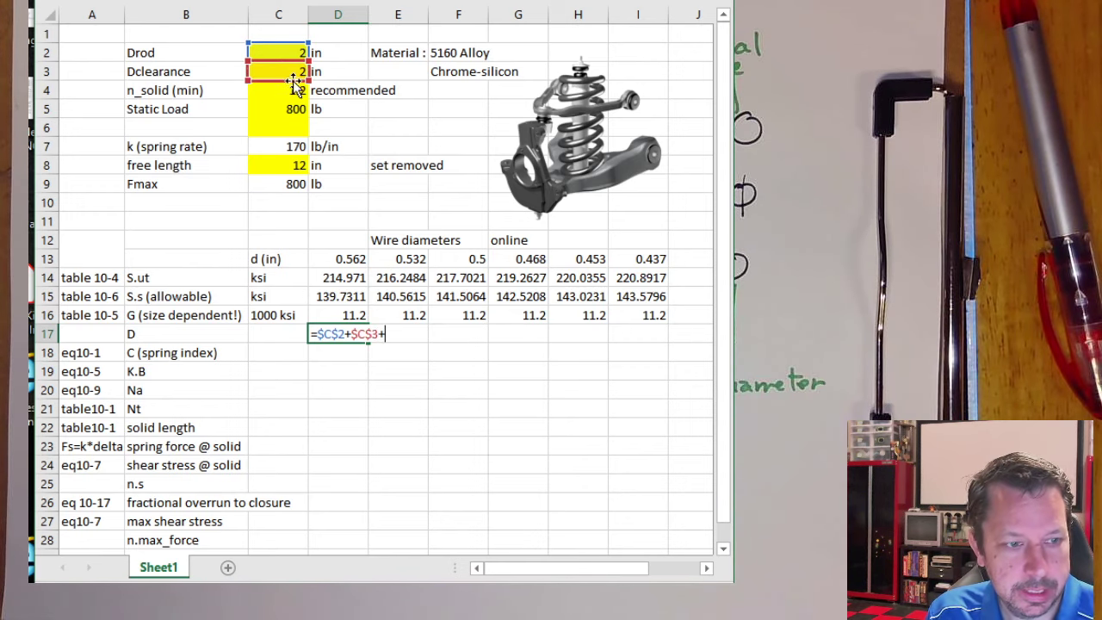
click(349, 261)
key(Return)
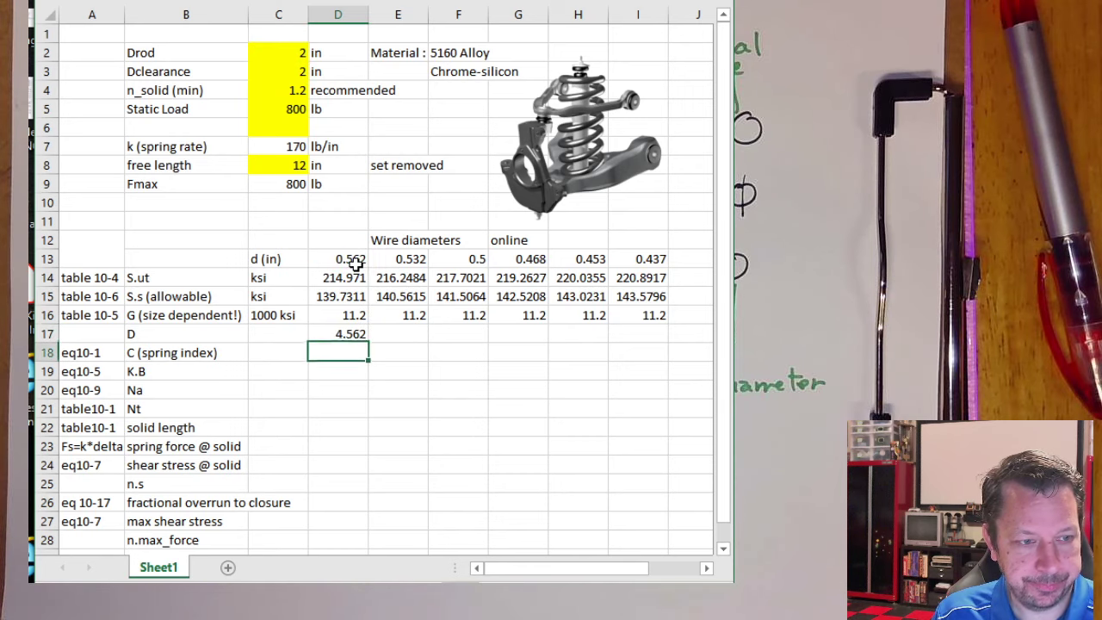
Step: Copy the D formula from D17 across to I17 and check the cell references in G17
click(354, 336)
drag(369, 343, 667, 357)
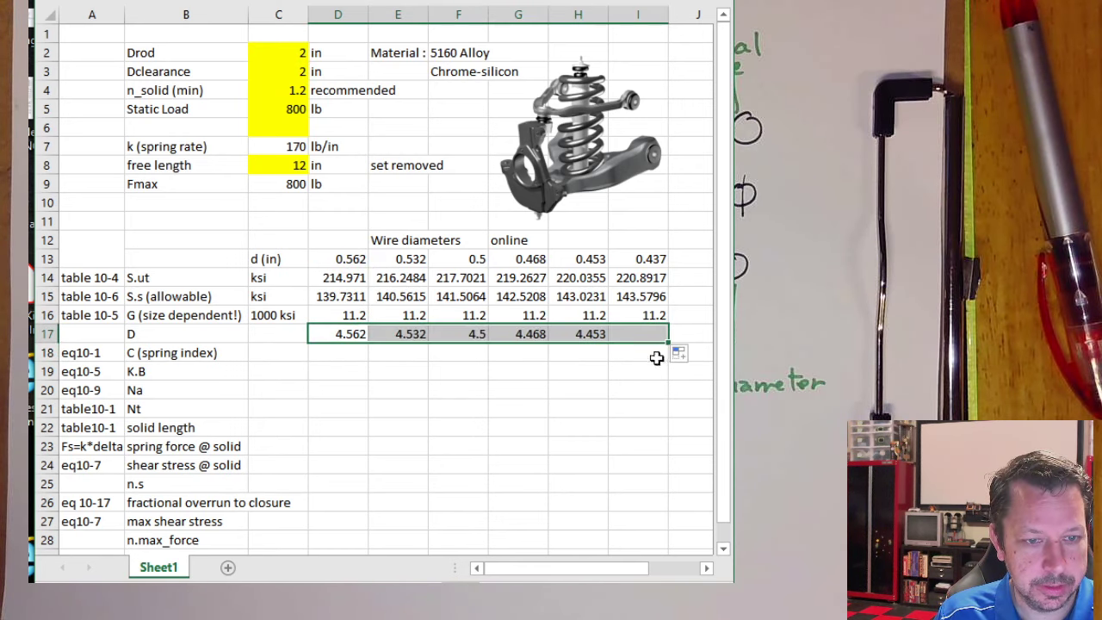
click(542, 435)
double_click(533, 334)
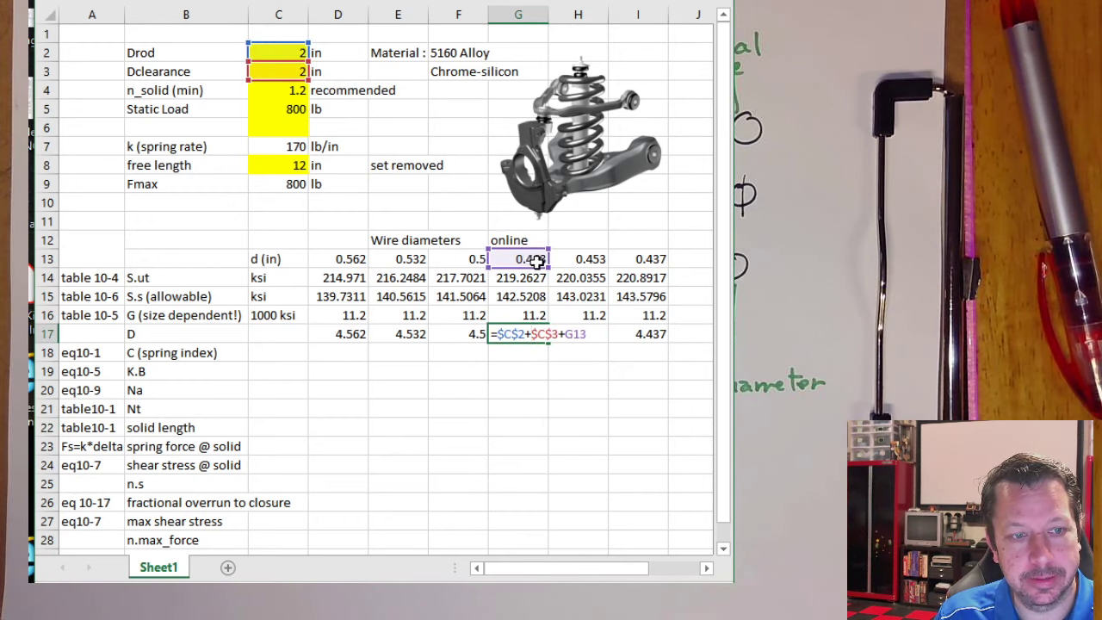
key(Return)
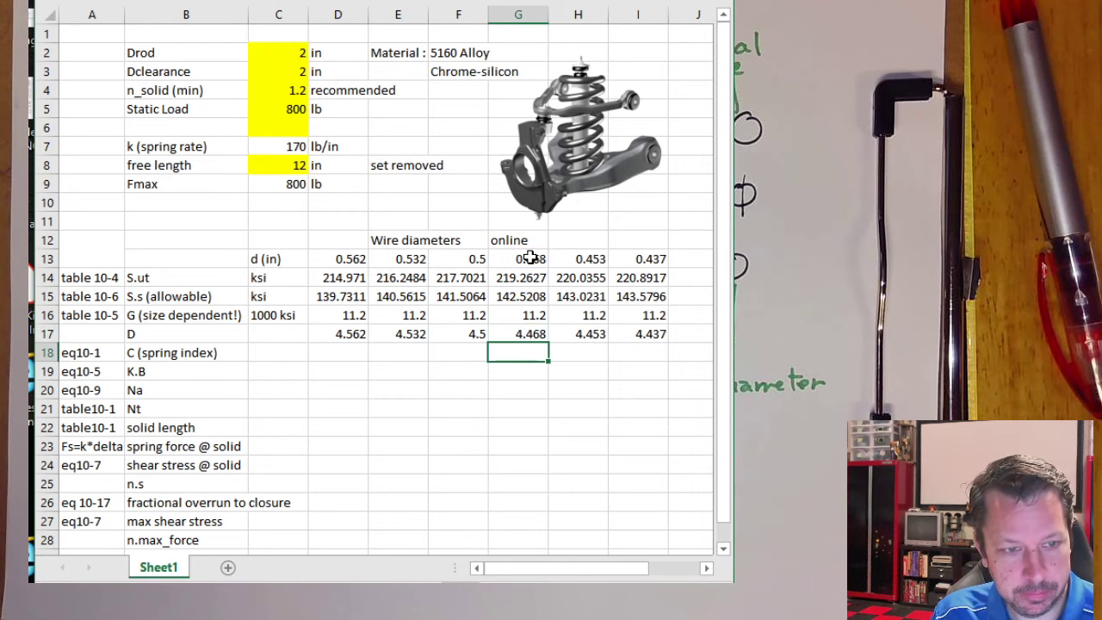
click(341, 358)
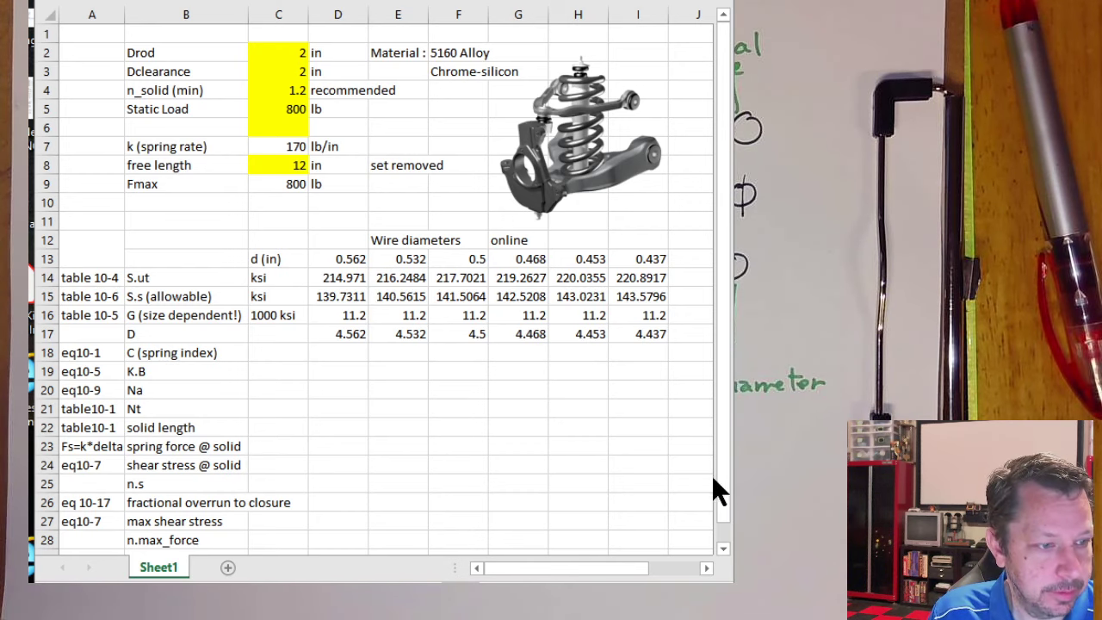
click(286, 330)
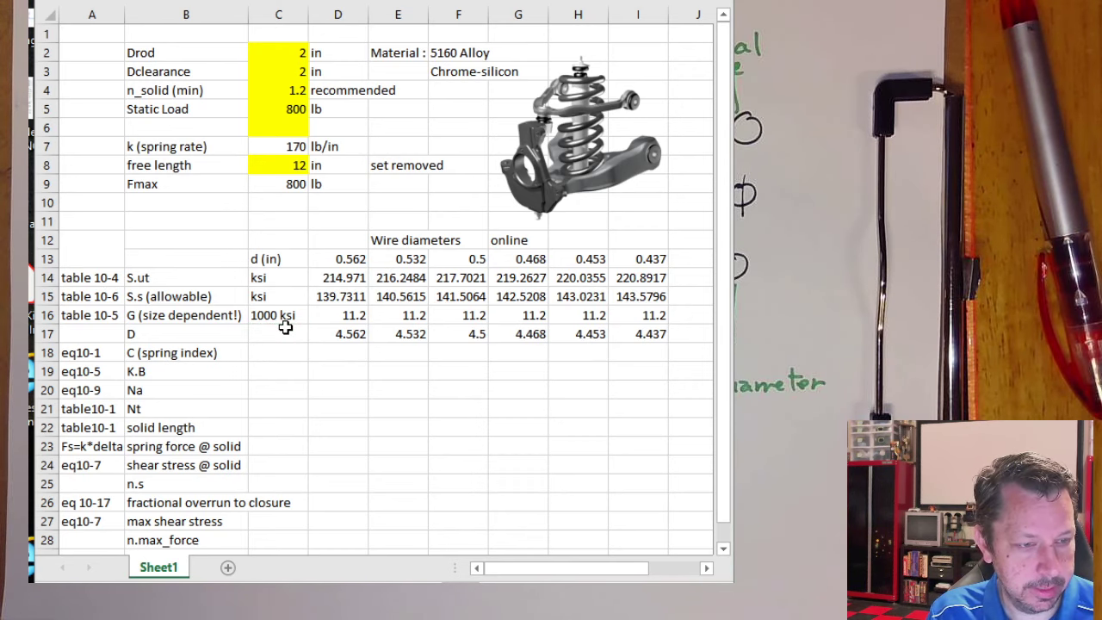
key(Return)
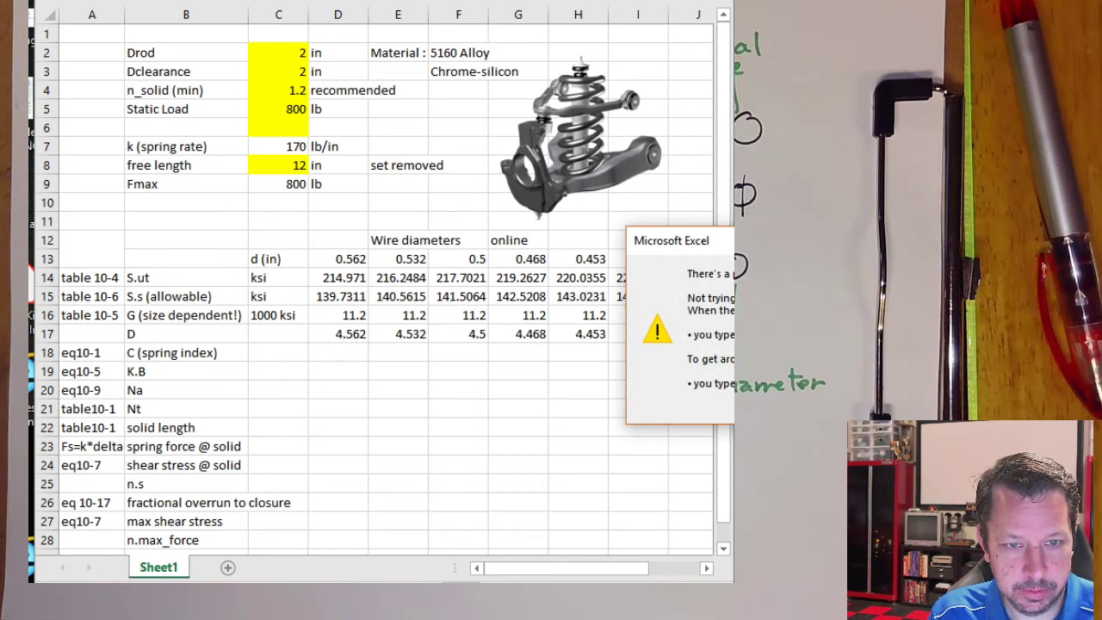
key(Return)
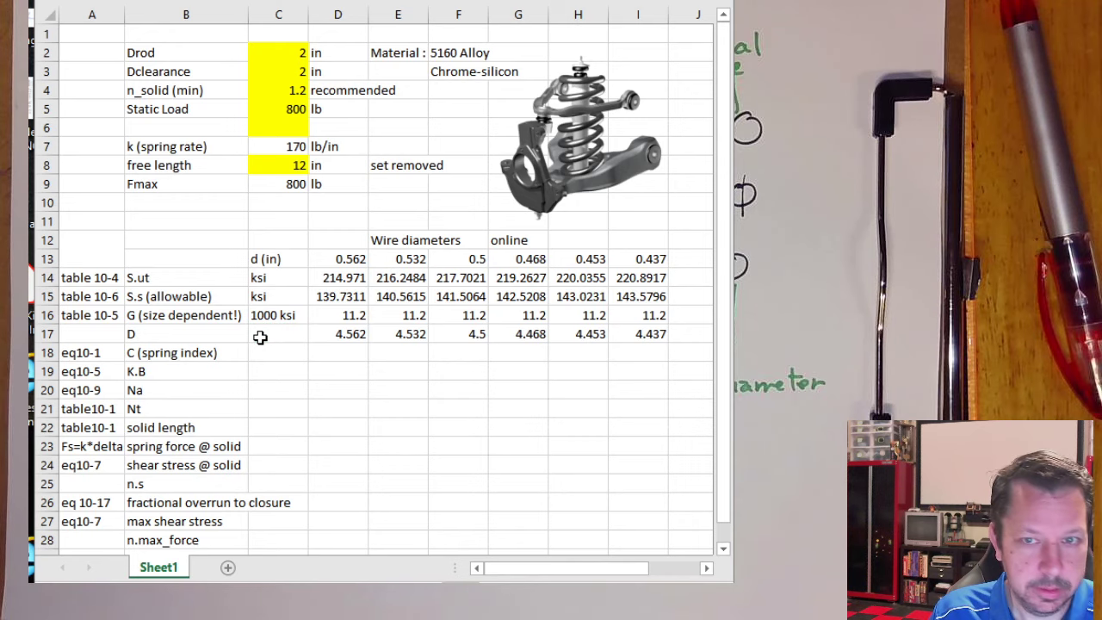
key(Return)
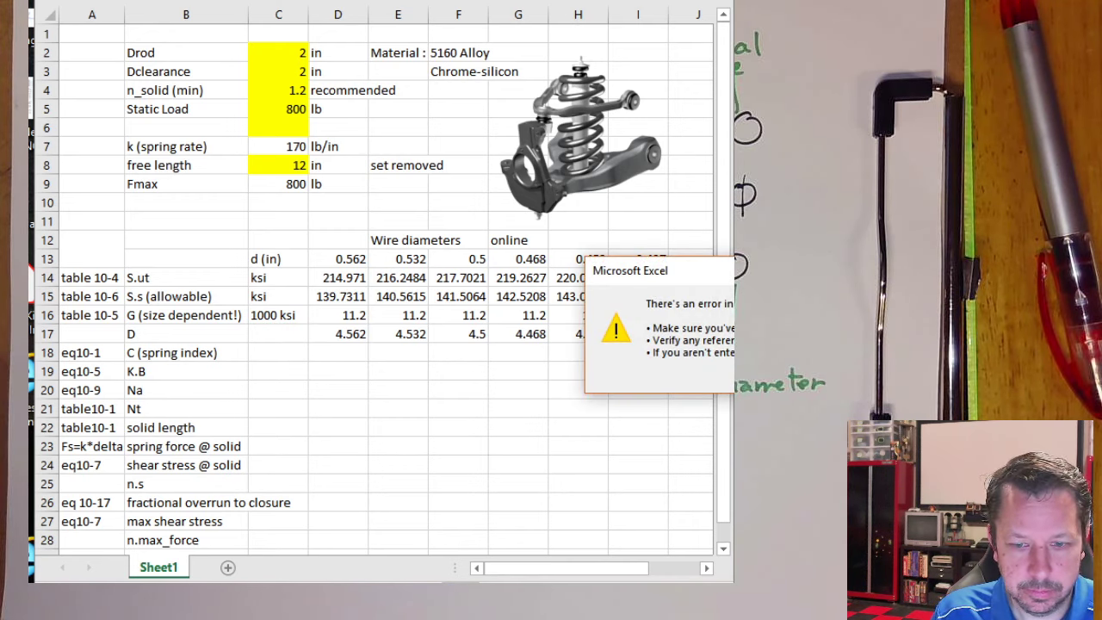
key(Return)
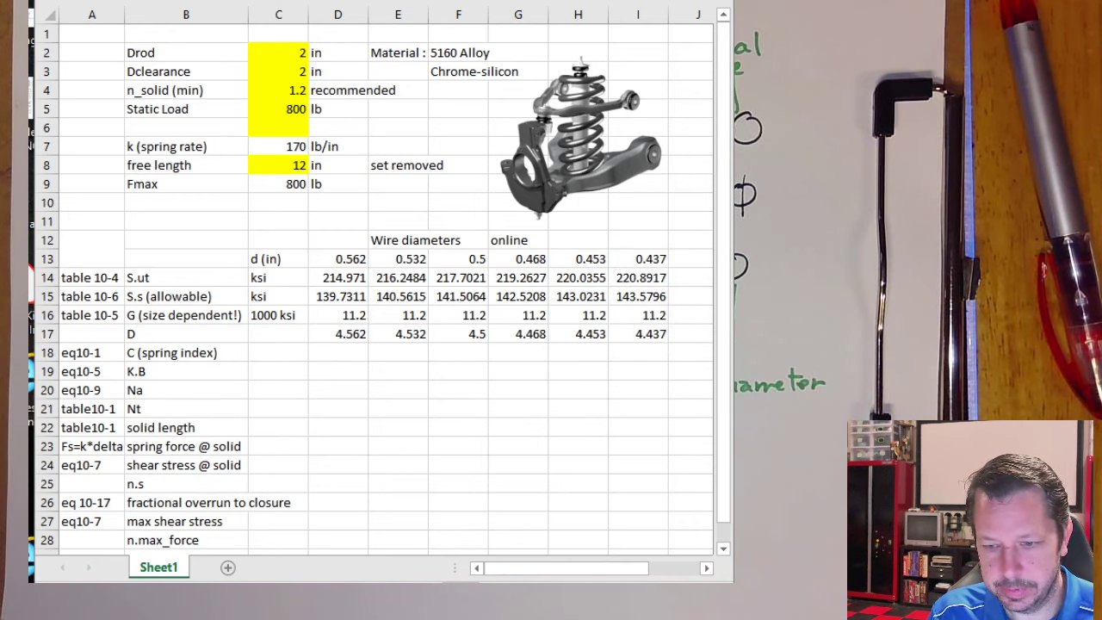
Step: Enter "in" in C17 as the unit for the D row
click(275, 332)
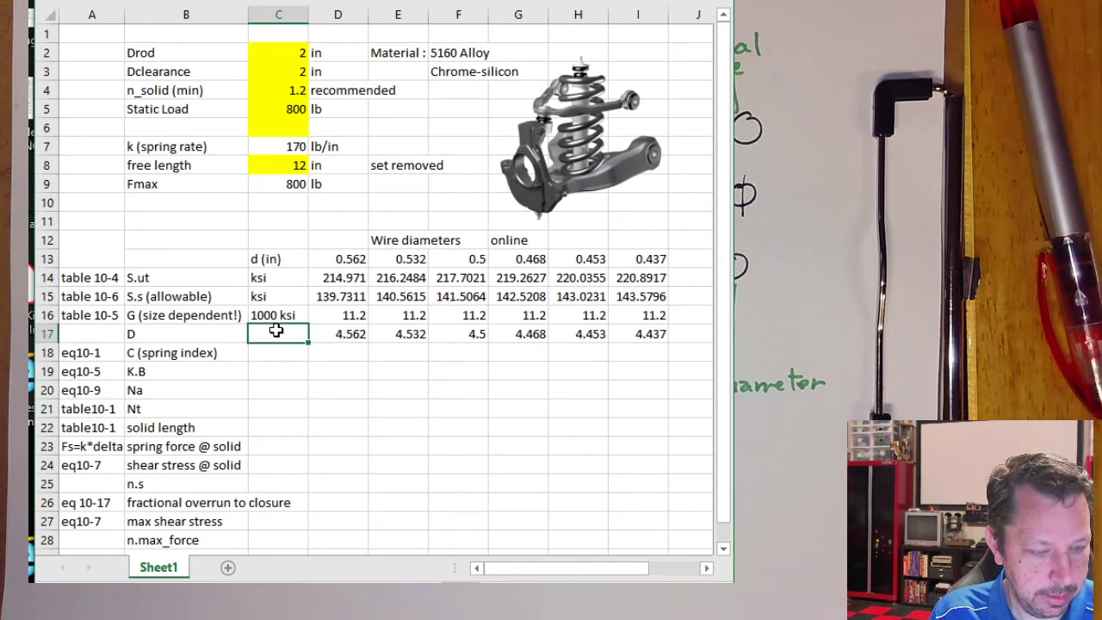
click(273, 358)
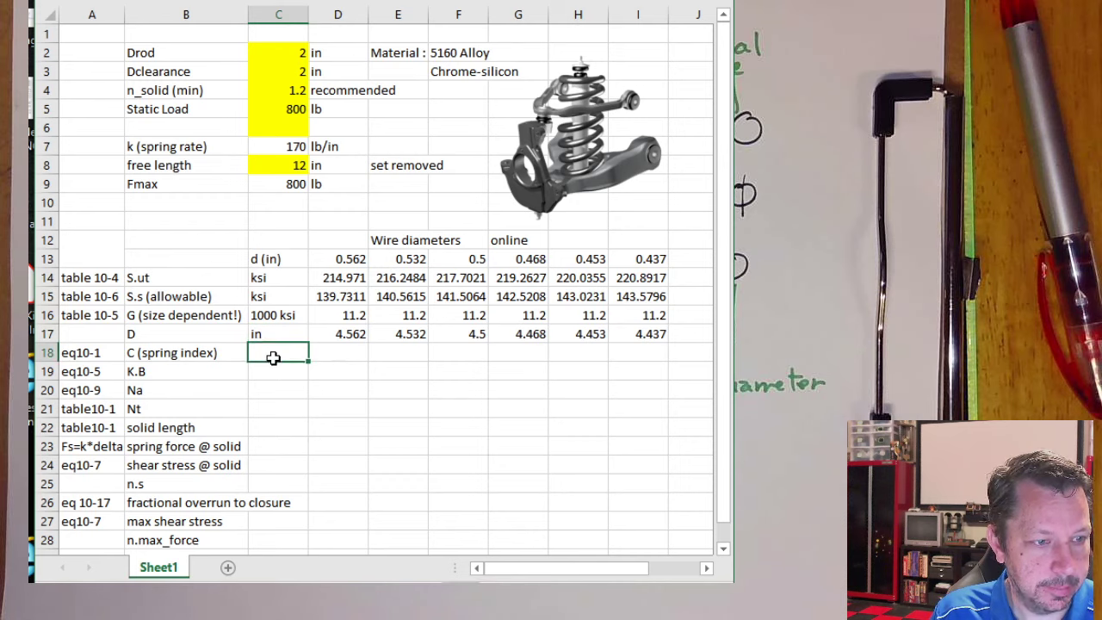
Step: Calculate the spring index in D18 with =D17/D13 and copy the formula across to I18
click(343, 355)
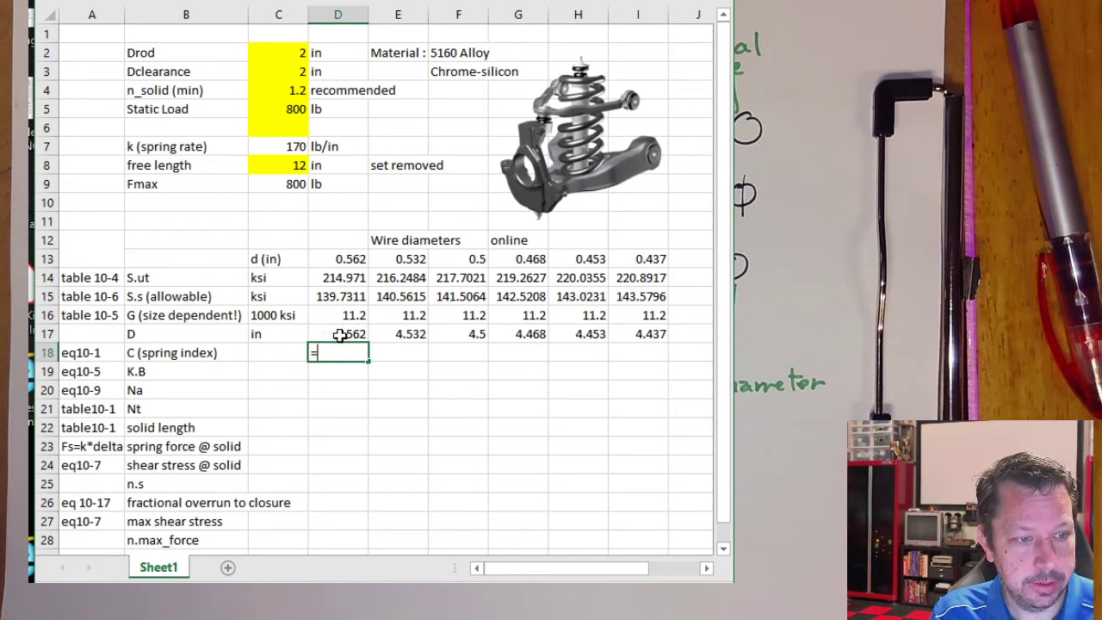
click(339, 336)
text(/)
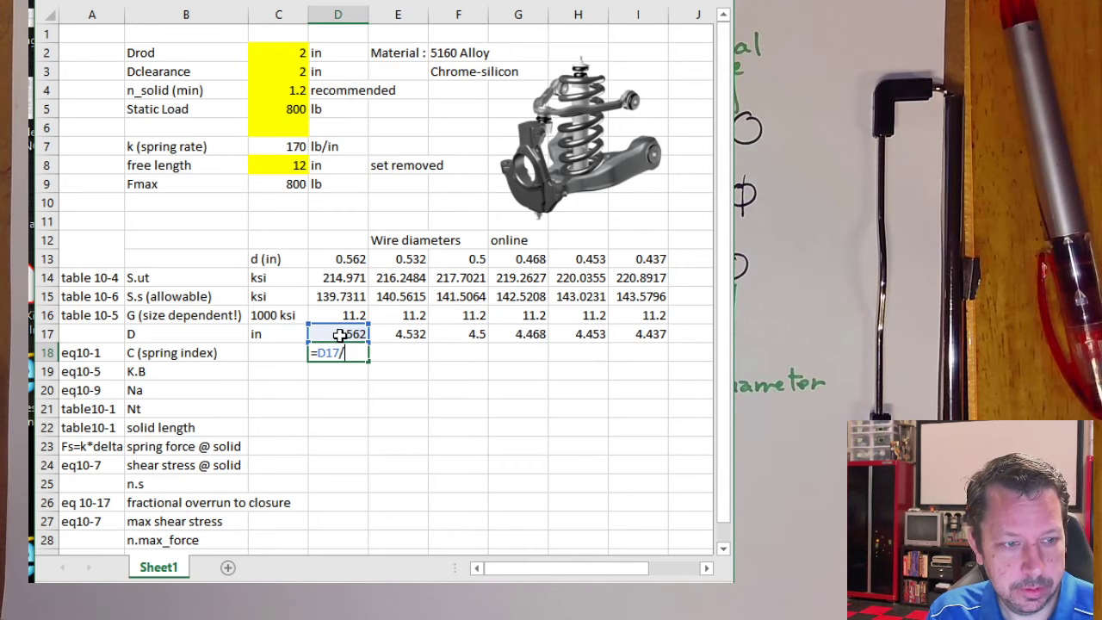
click(332, 260)
key(Return)
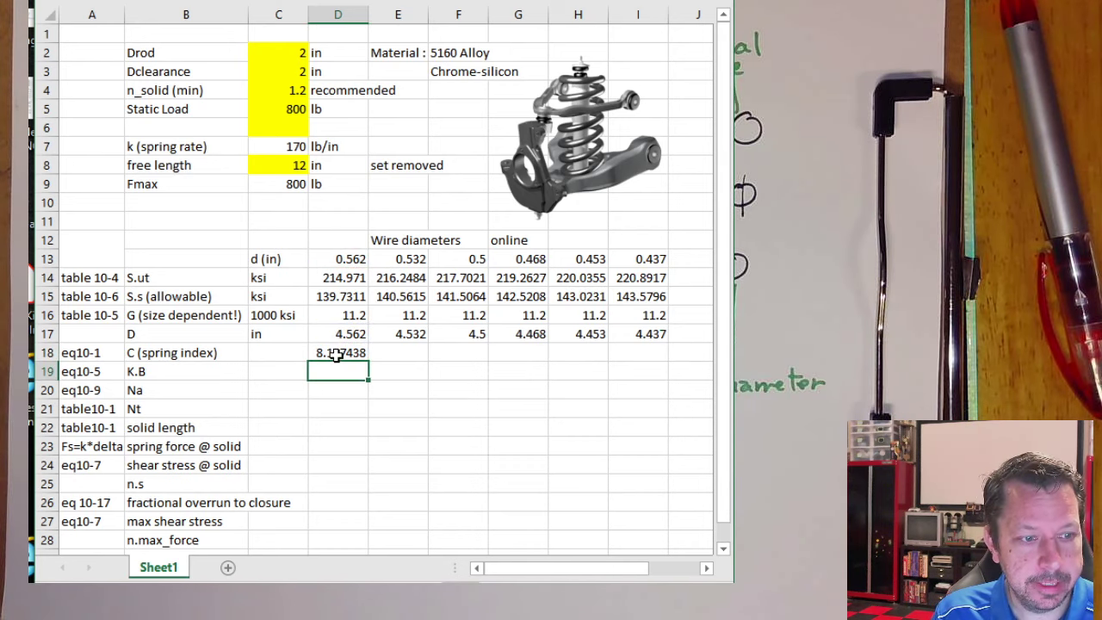
key(Up)
drag(369, 364, 661, 363)
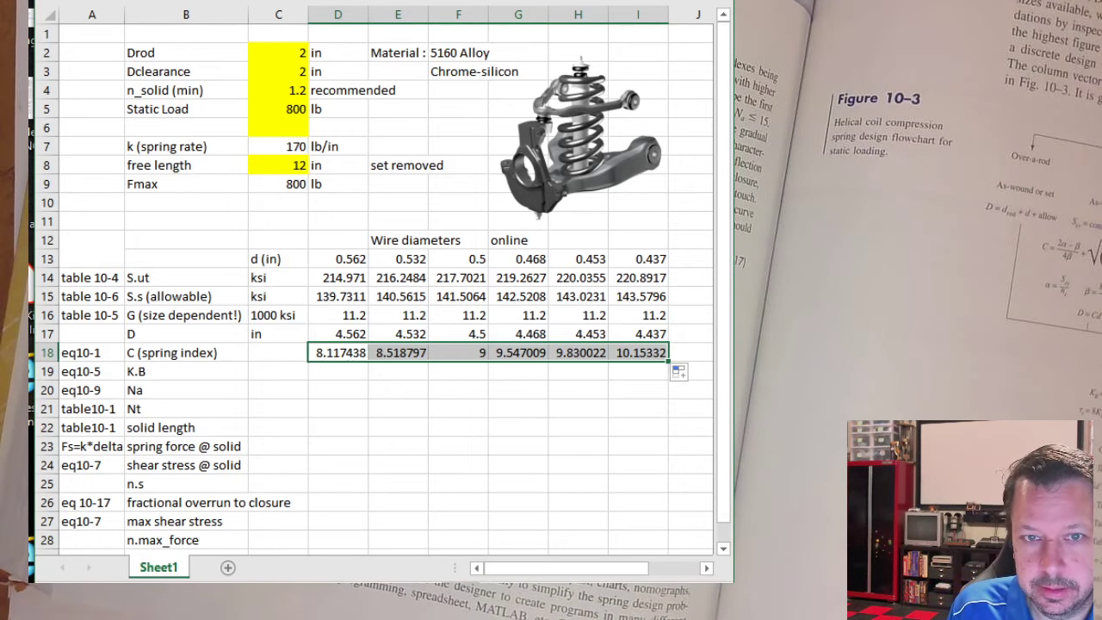
click(729, 77)
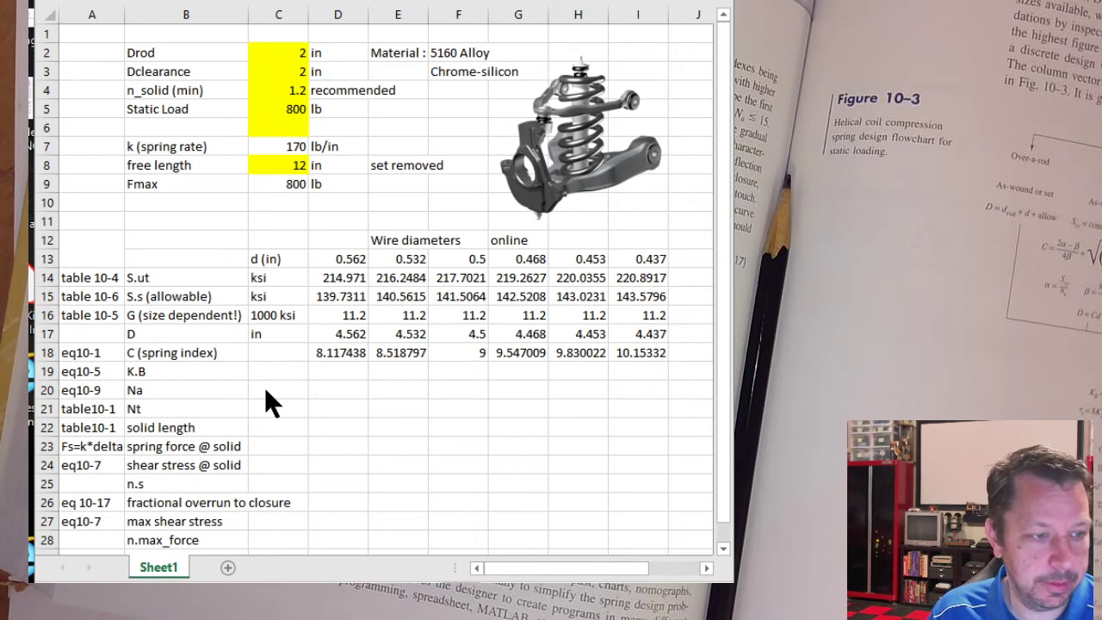
click(319, 370)
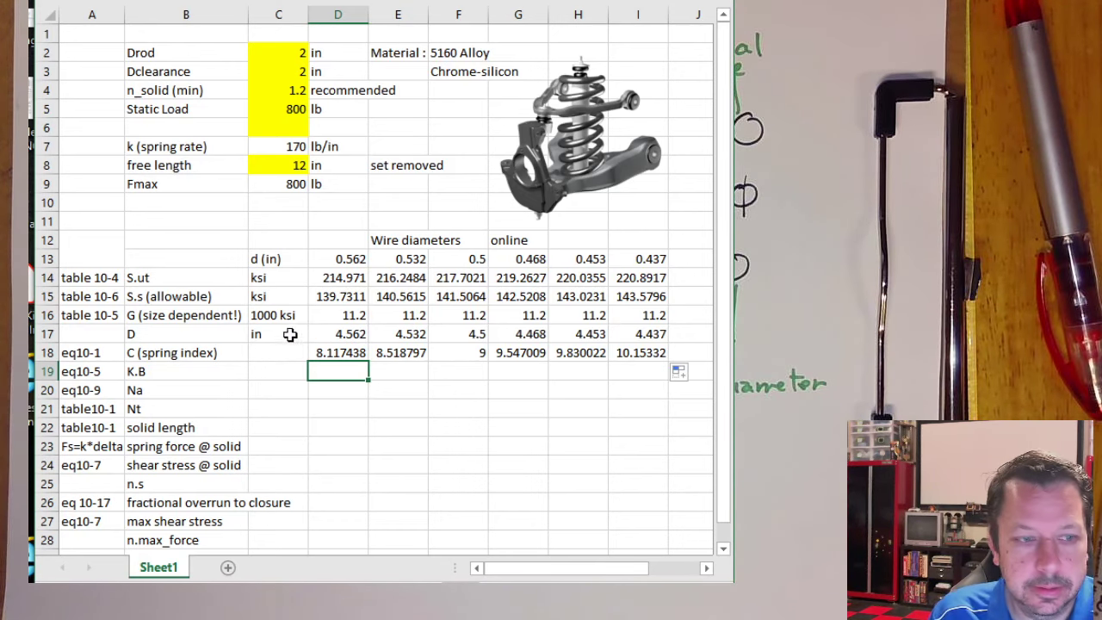
click(251, 369)
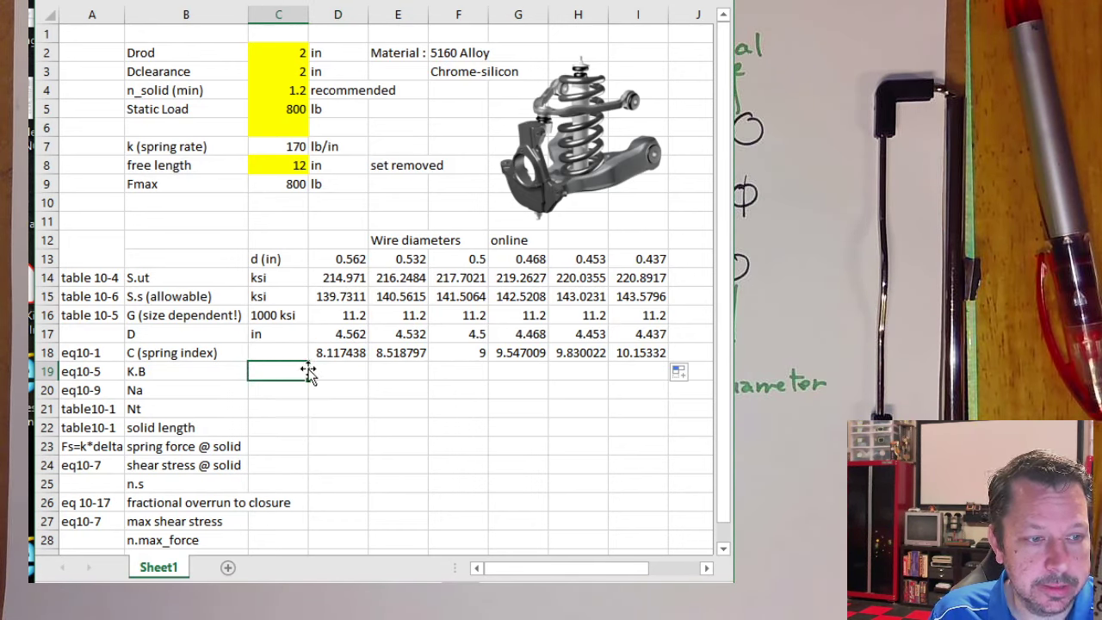
click(327, 372)
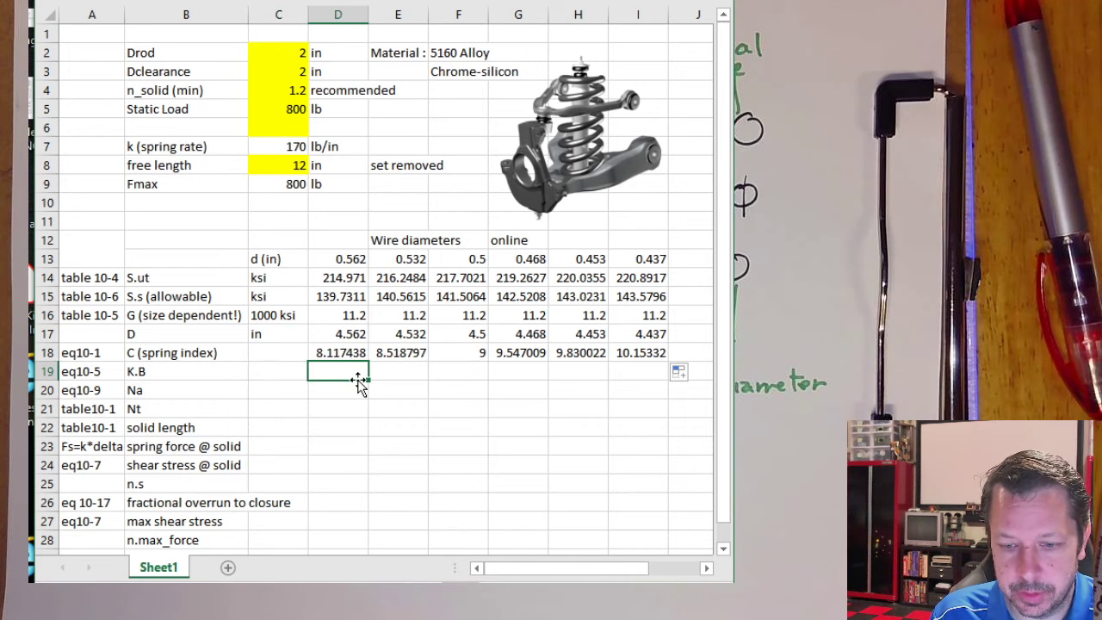
scroll(495, 430, down, 1)
scroll(495, 431, up, 1)
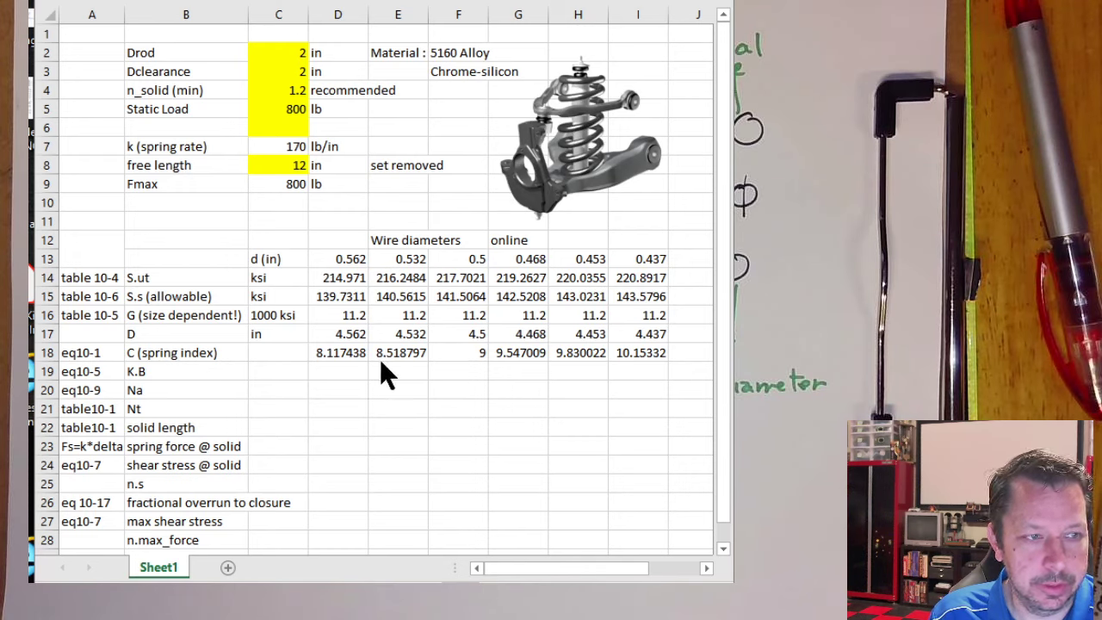
click(344, 371)
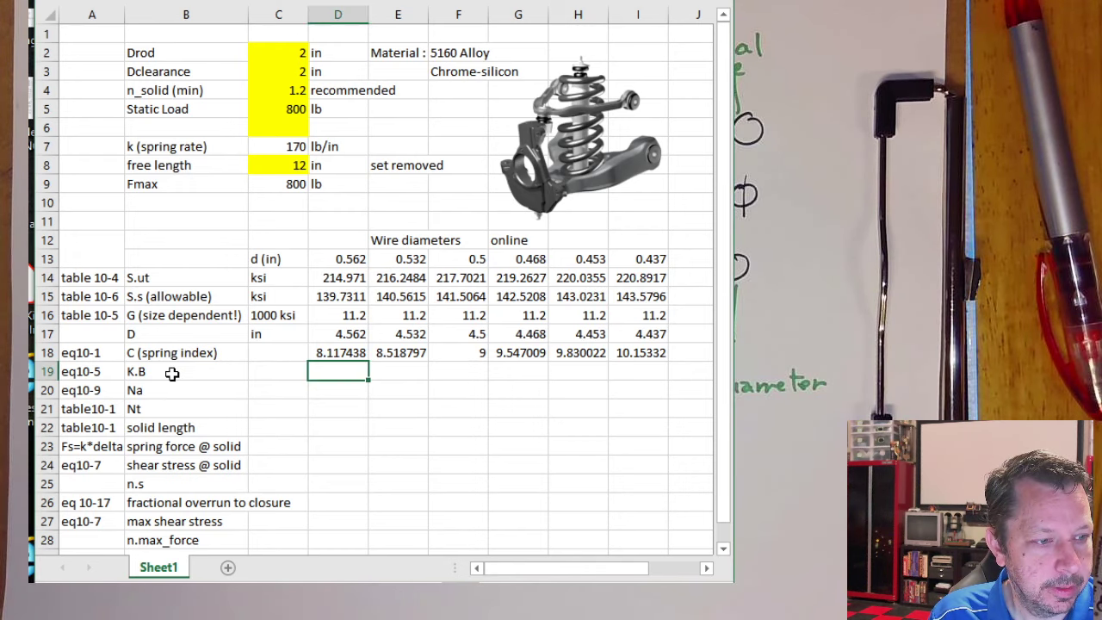
click(230, 371)
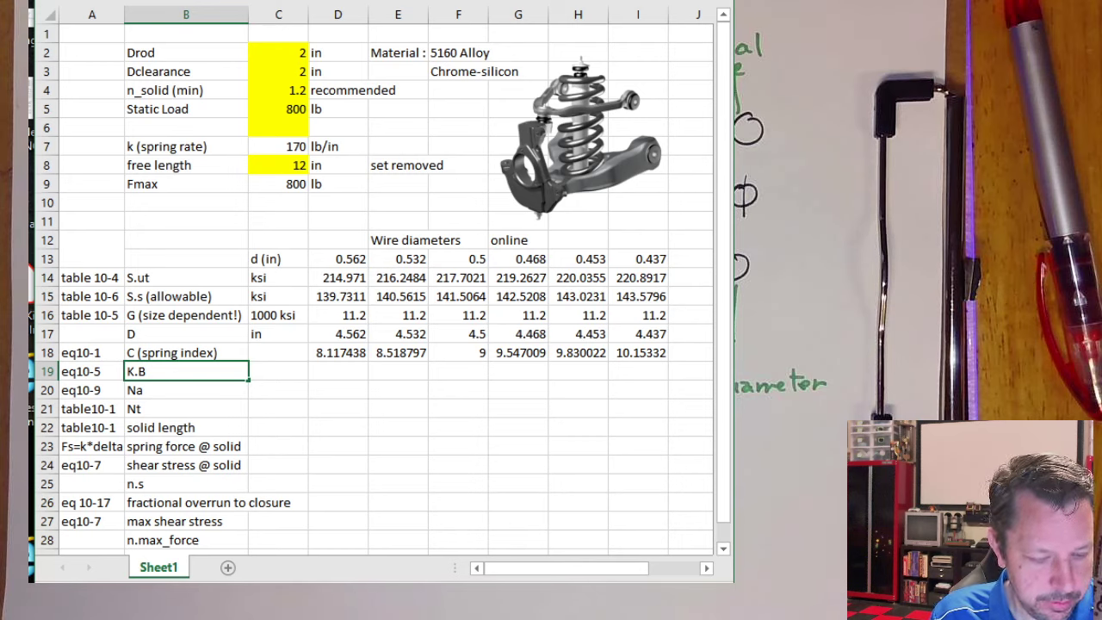
text(.)
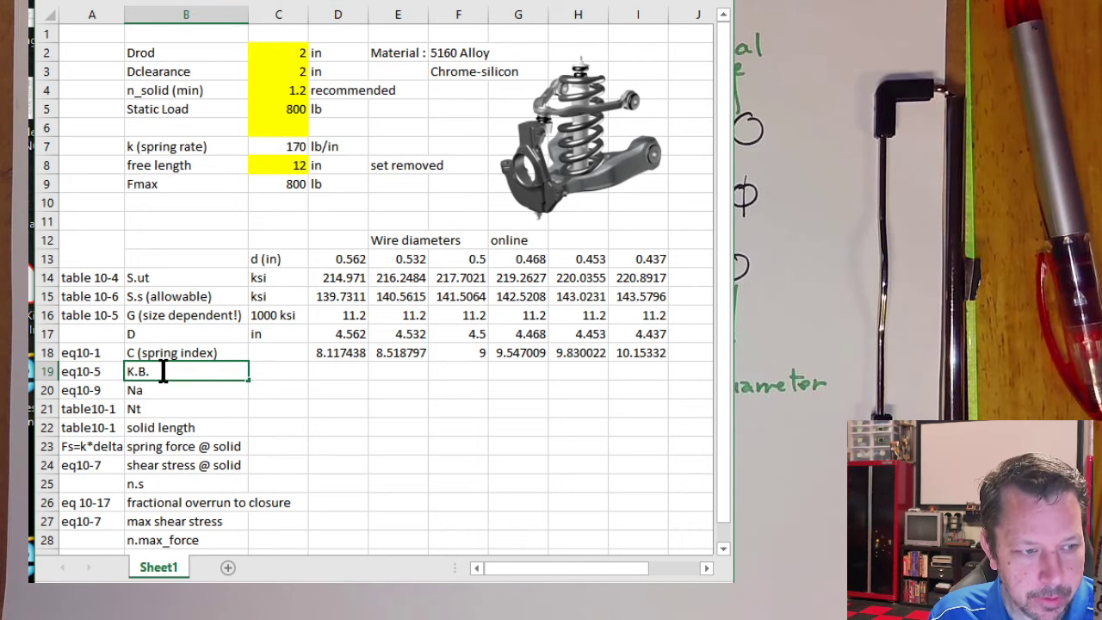
key(BackSpace)
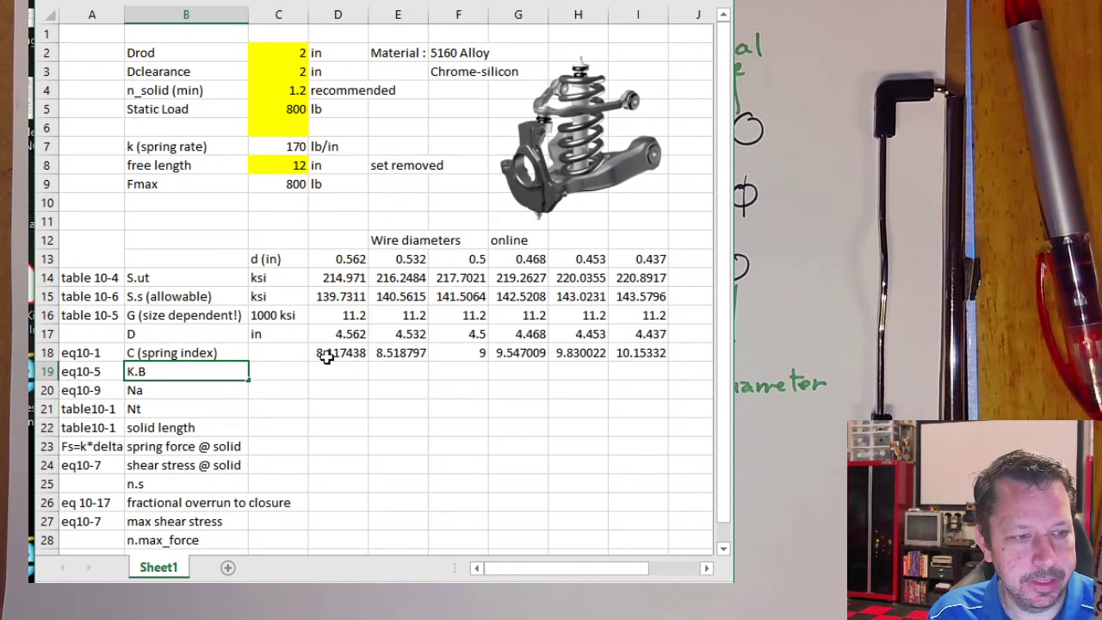
click(283, 374)
click(337, 374)
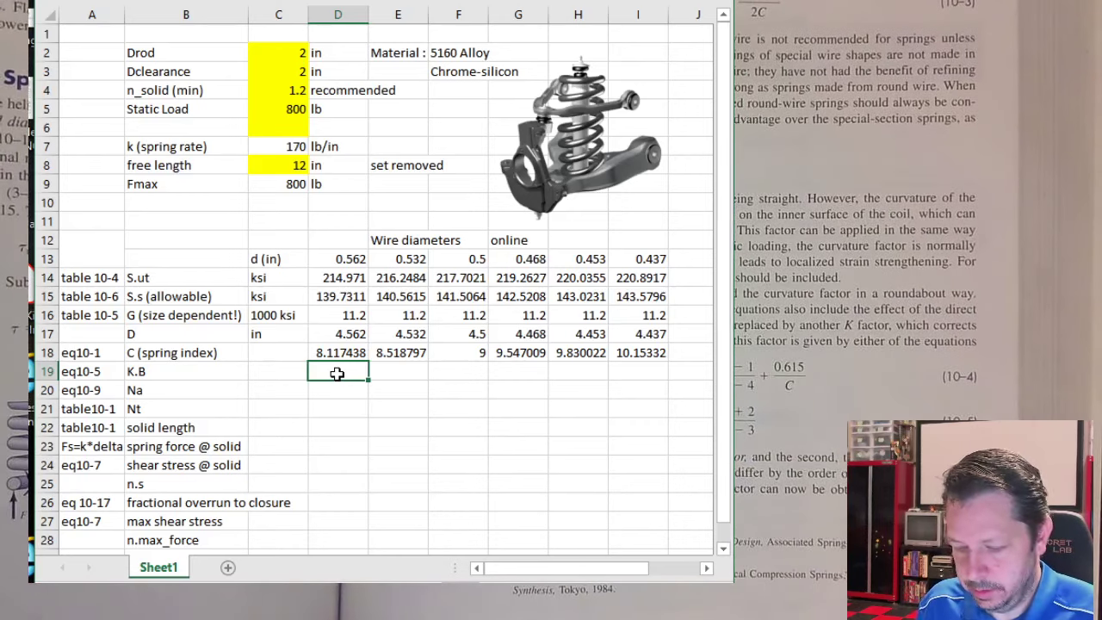
key(alt+Tab)
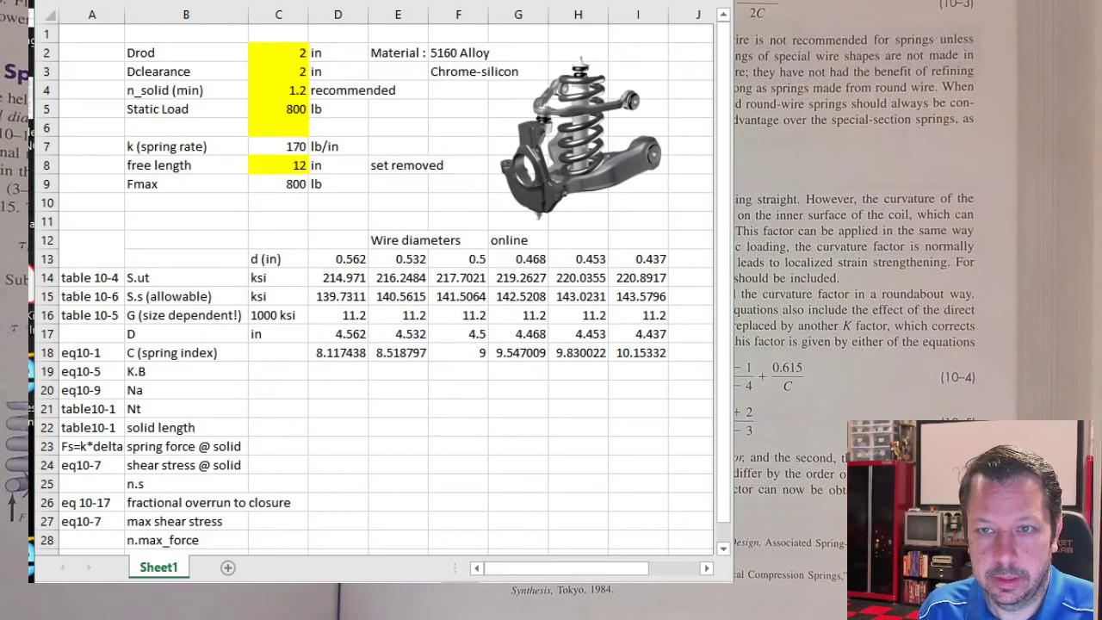
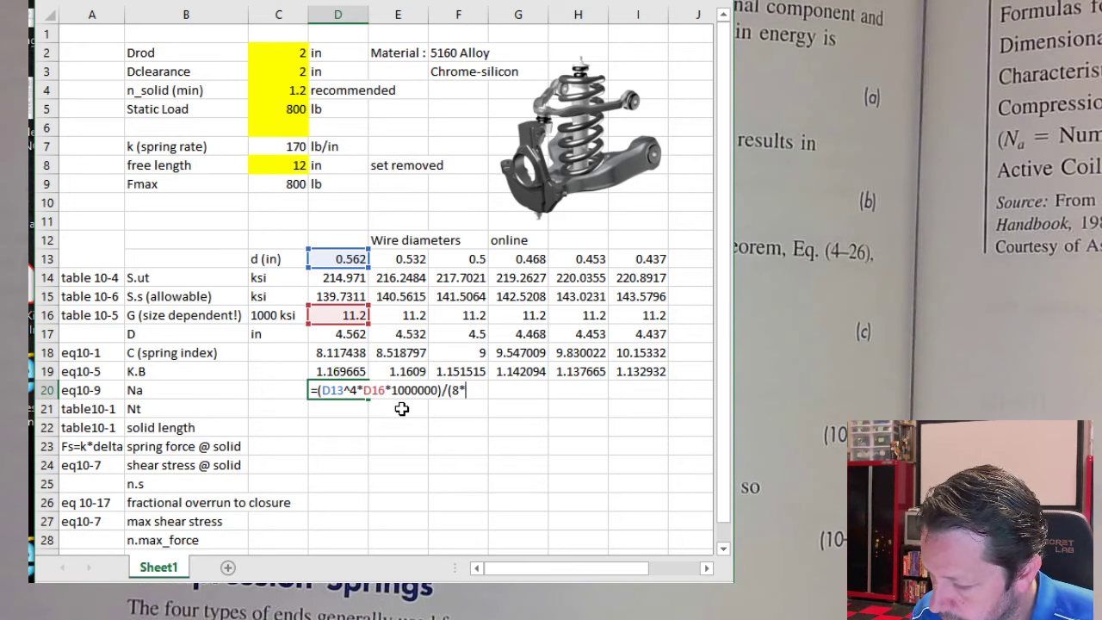
Step: Complete the active coils (Na) formula in D20 as =(D13^4*D16*1000000)/(8*D17^3*$C$7)
click(347, 337)
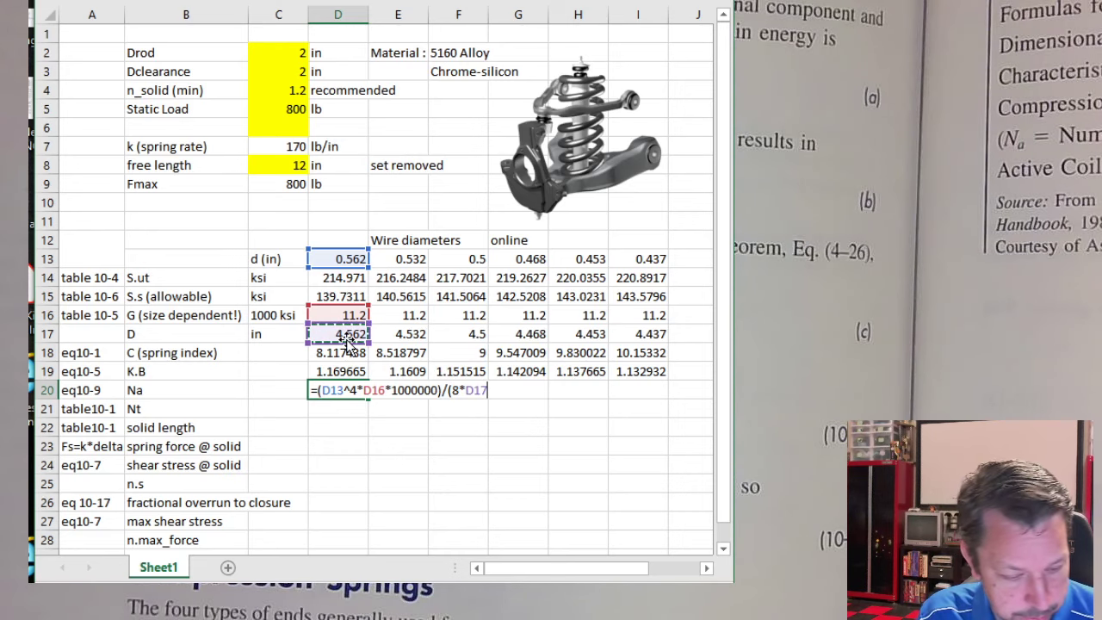
text(^)
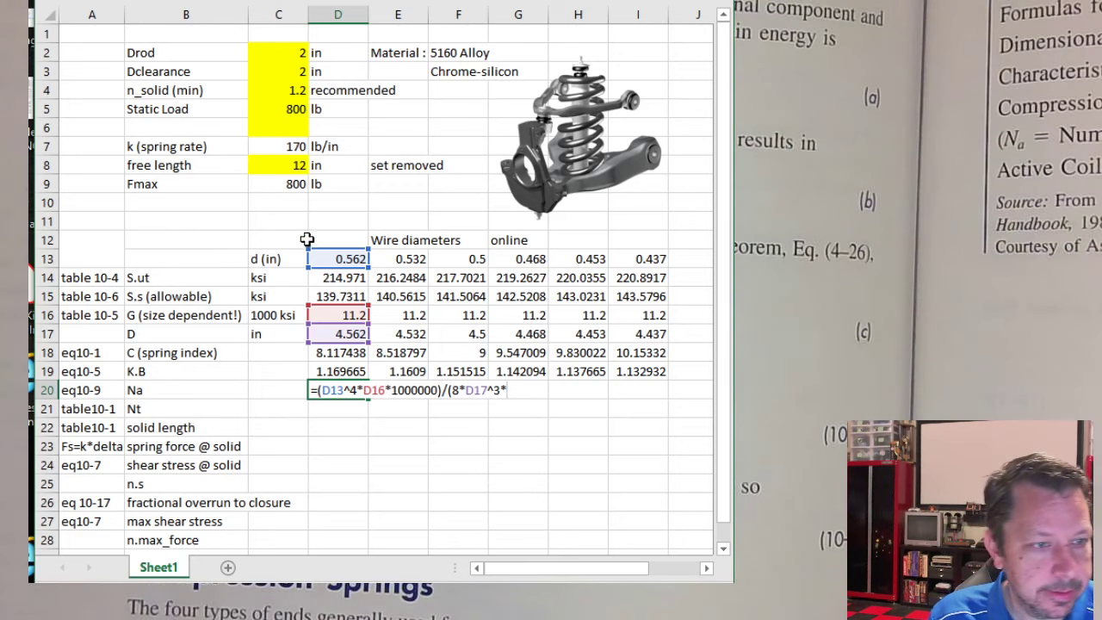
text(3*)
click(273, 148)
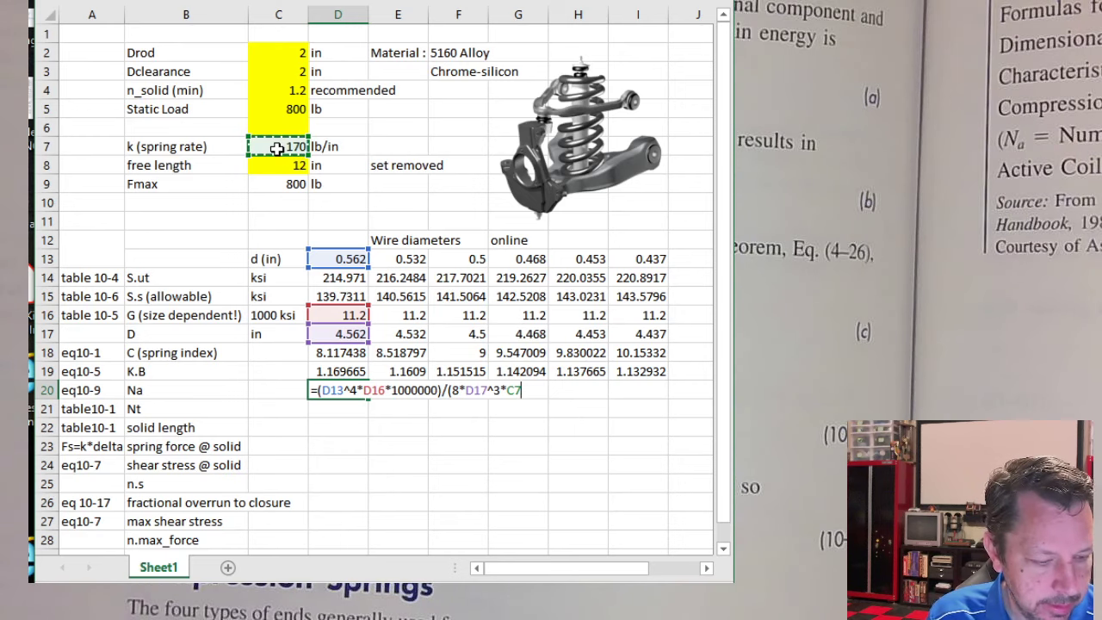
key(F4)
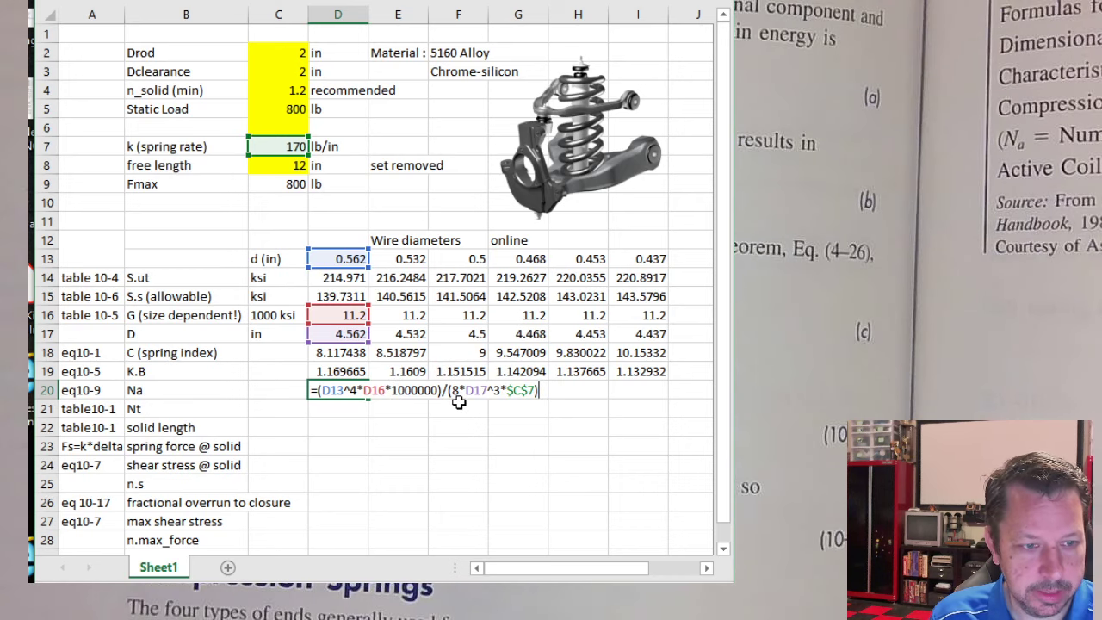
key(Return)
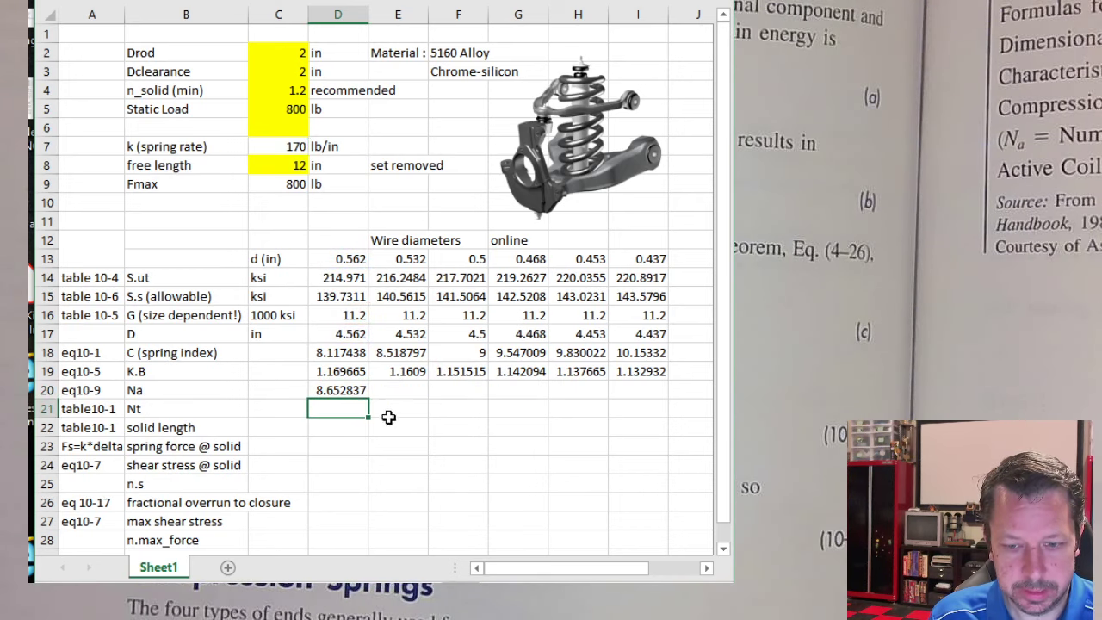
Step: Copy the active coils (Na) formula from D20 across to I20
click(348, 392)
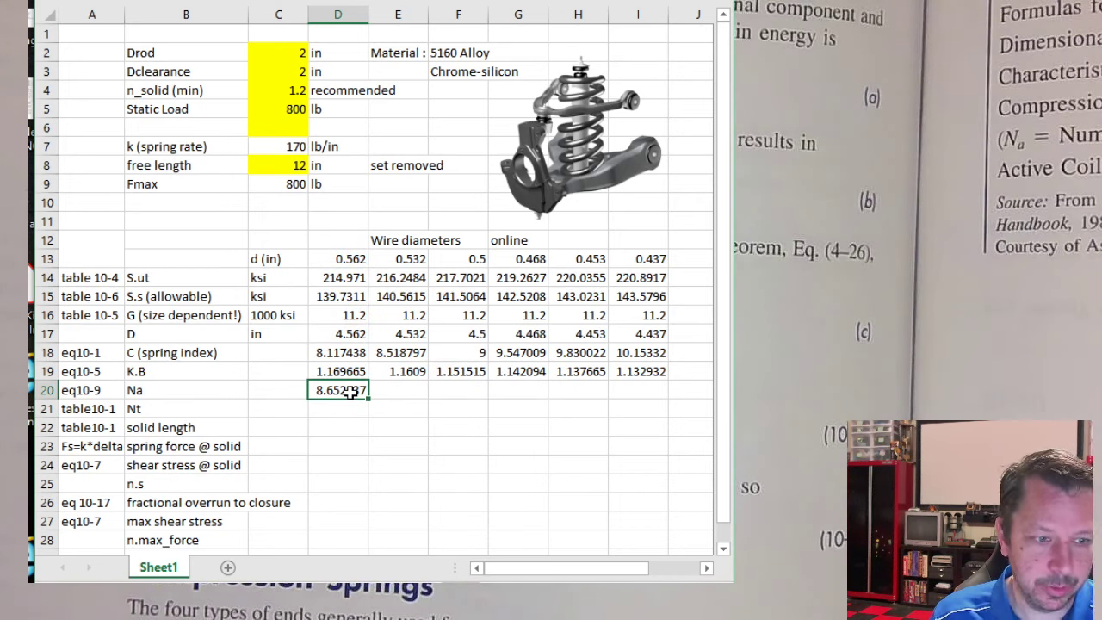
drag(369, 399, 667, 398)
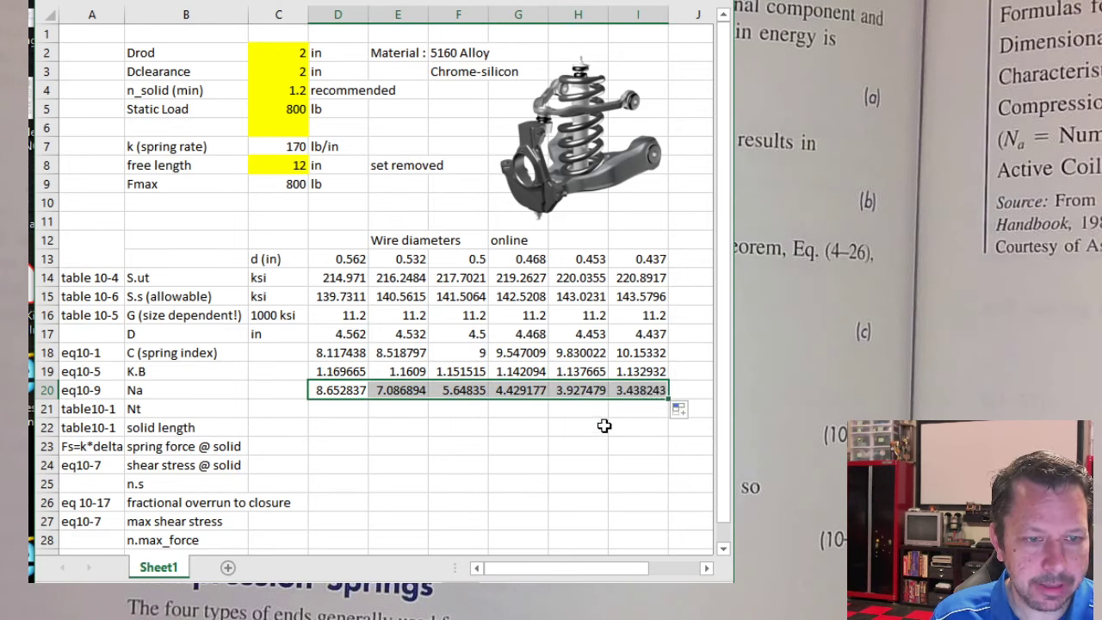
click(633, 390)
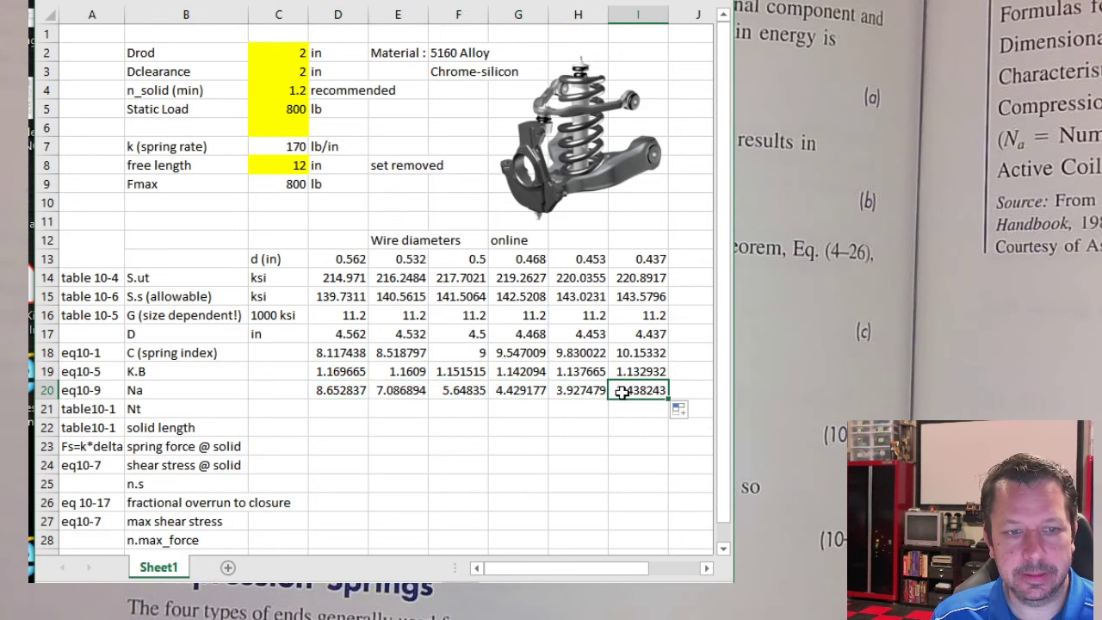
Step: Compare the active coil counts in row 20 with the wire diameters in row 13
click(650, 258)
click(589, 258)
click(592, 389)
click(641, 391)
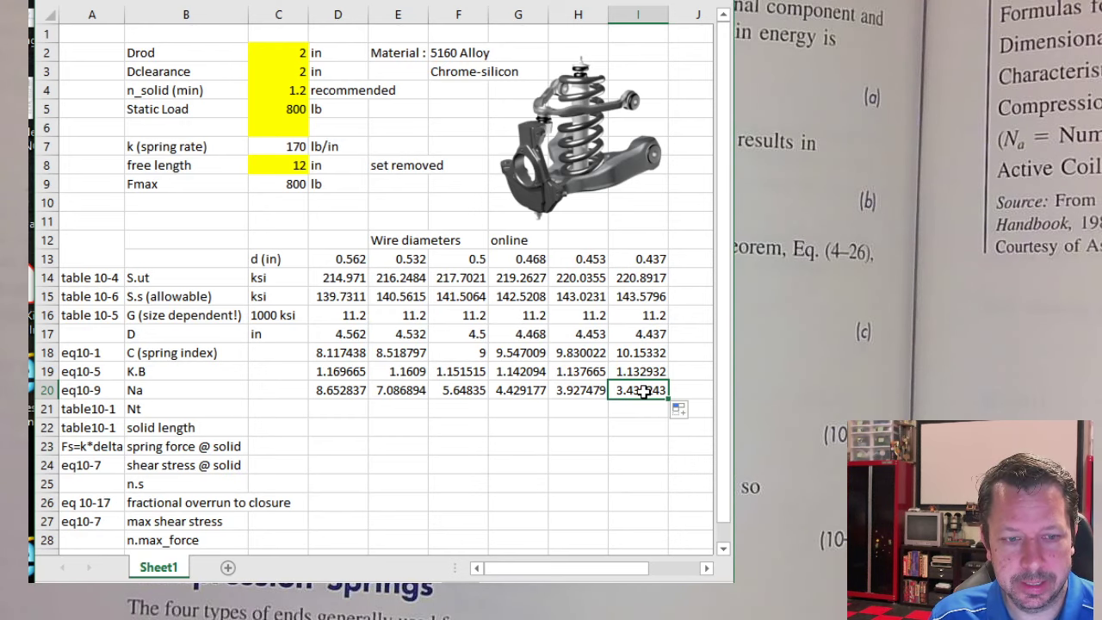
mouse_move(634, 388)
mouse_down()
mouse_move(571, 388)
mouse_move(618, 392)
mouse_up()
click(585, 390)
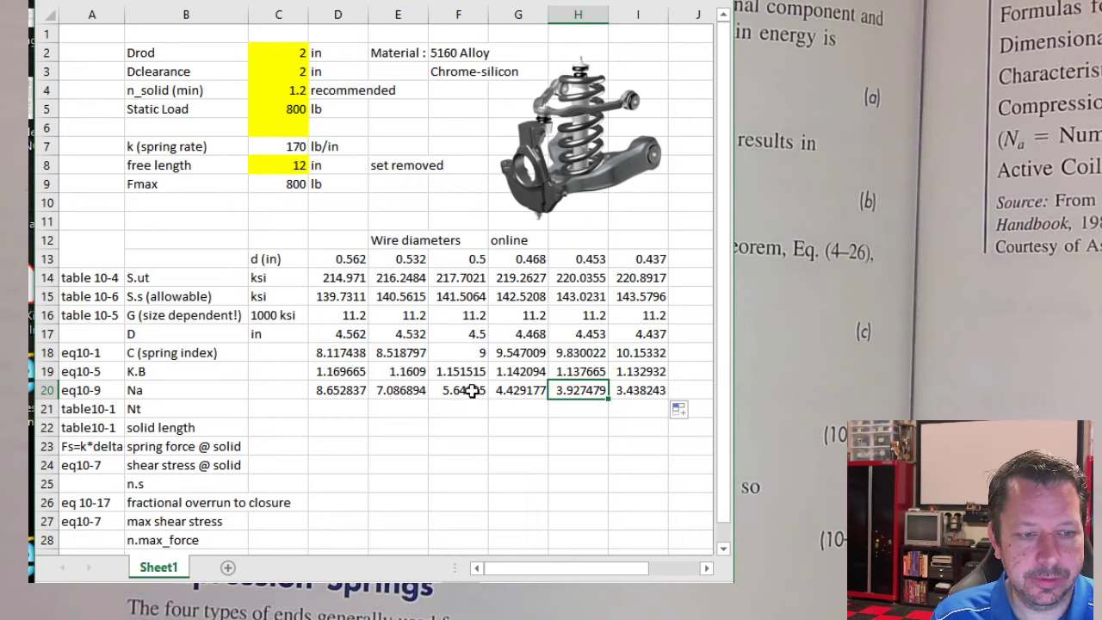
click(516, 389)
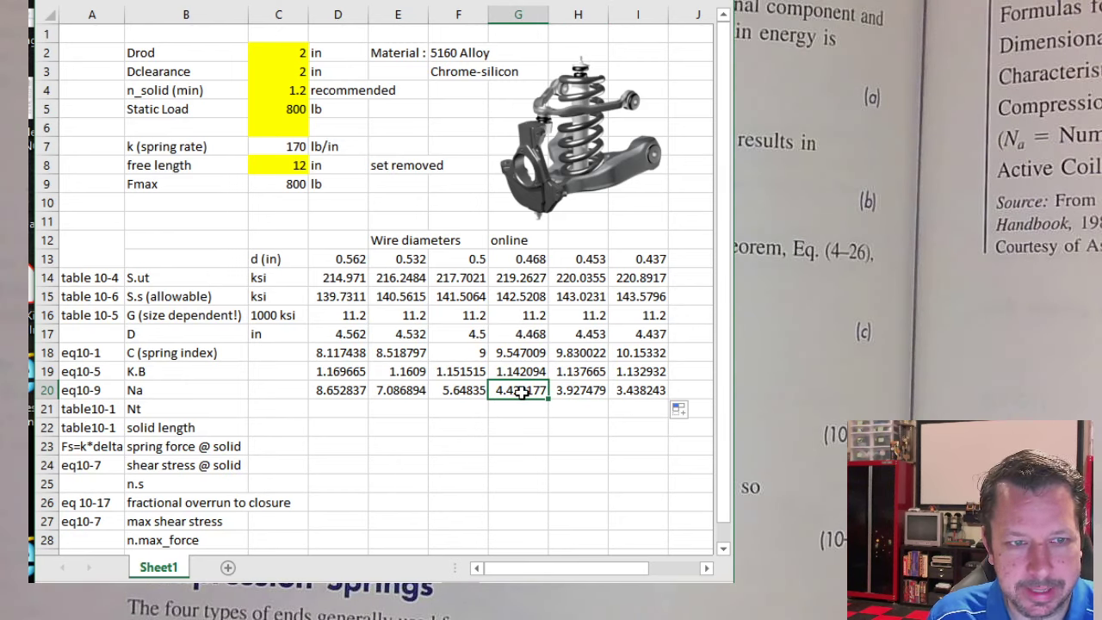
drag(344, 390, 439, 393)
key(ctrl+v)
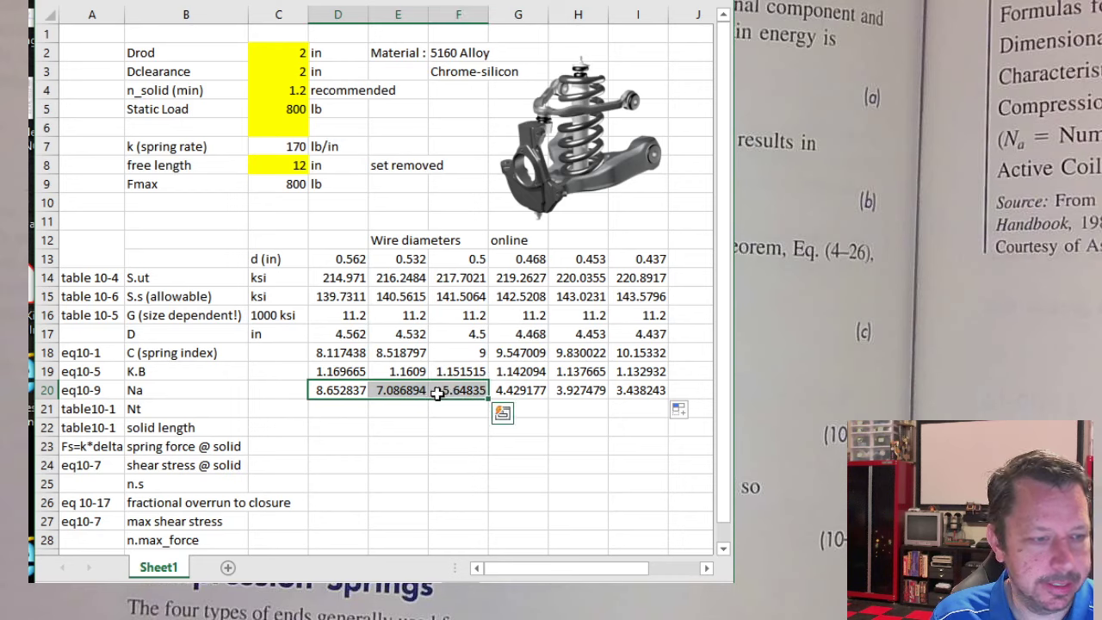
click(327, 409)
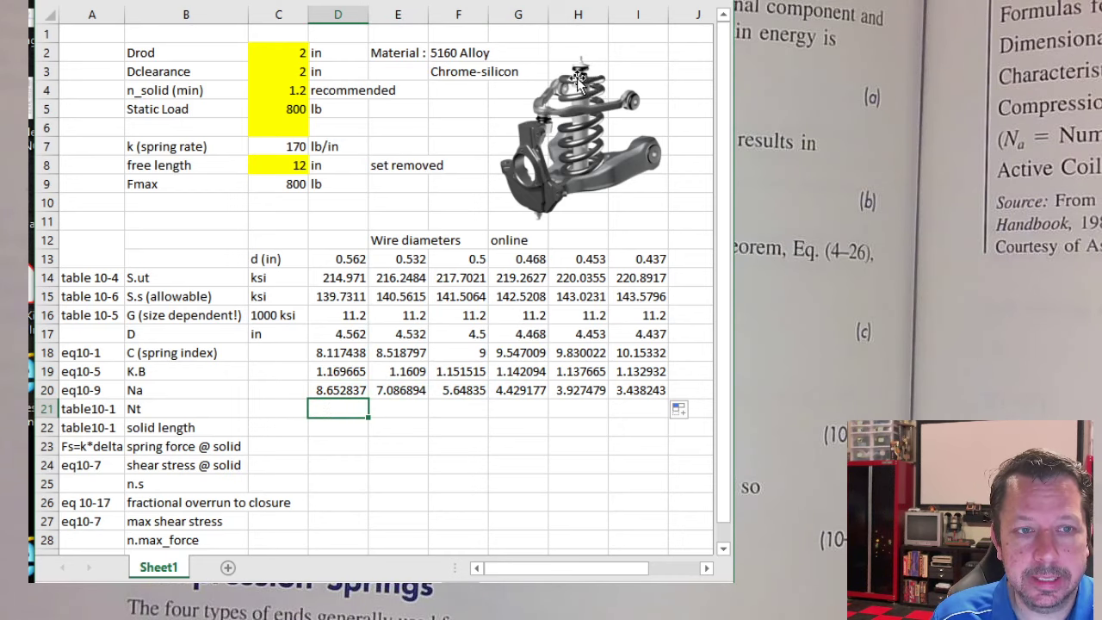
Step: Enlarge the coil-over suspension picture to examine its spring coils, and shrink it back into place above the wire diameter table
click(567, 130)
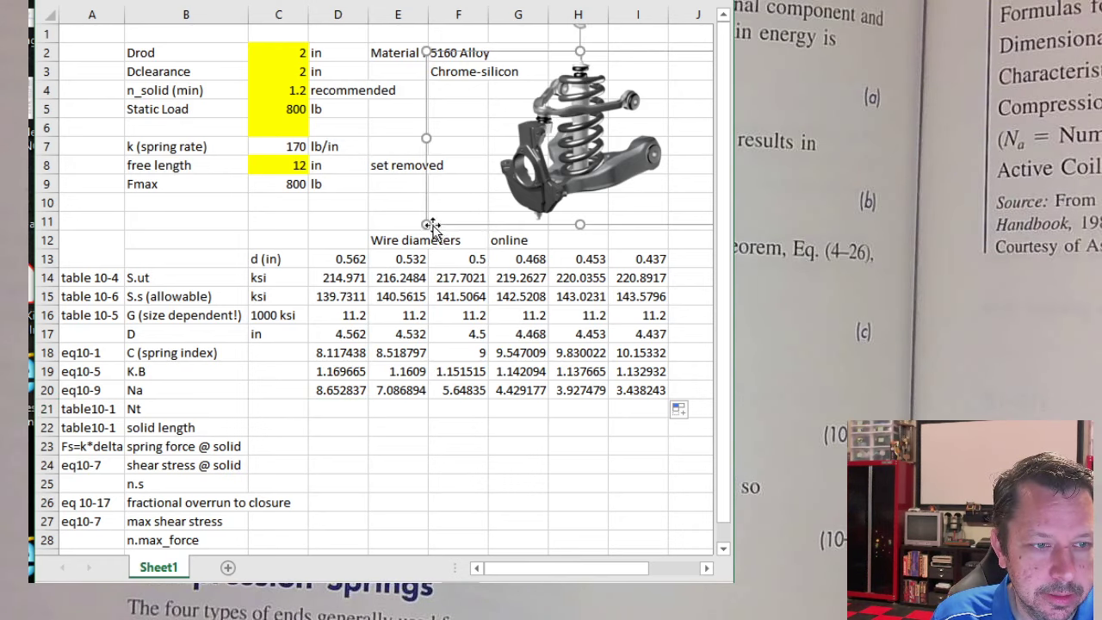
drag(430, 226, 392, 422)
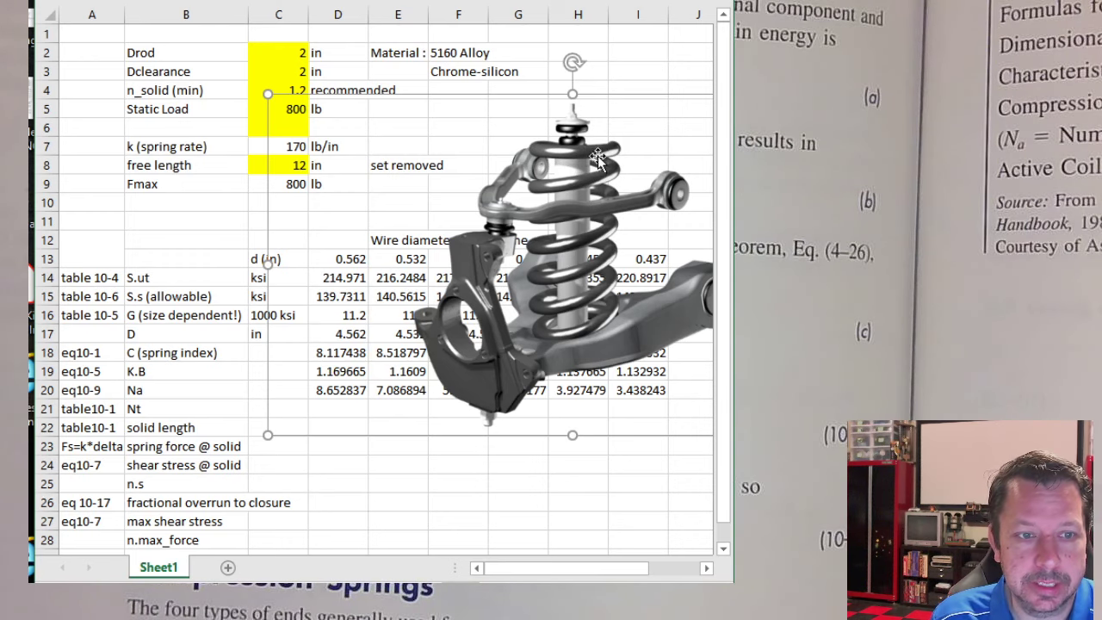
drag(269, 91, 590, 242)
drag(676, 404, 568, 200)
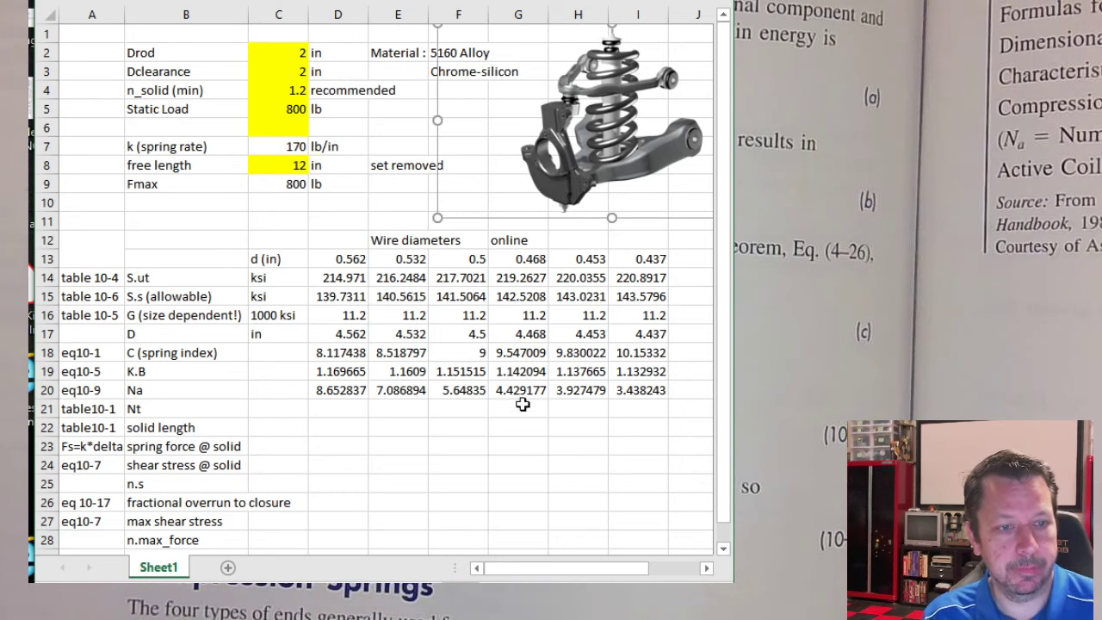
click(398, 445)
Step: Calculate the total coils (Nt) in D21 with =D20+2 and copy the formula across to I21
click(340, 409)
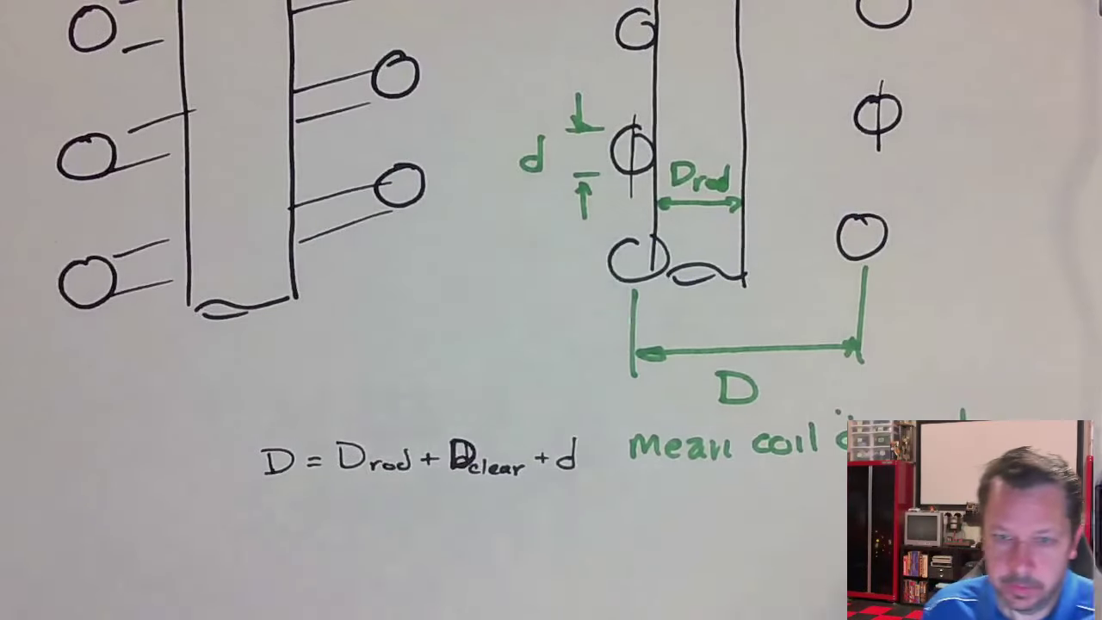
key(alt+Tab)
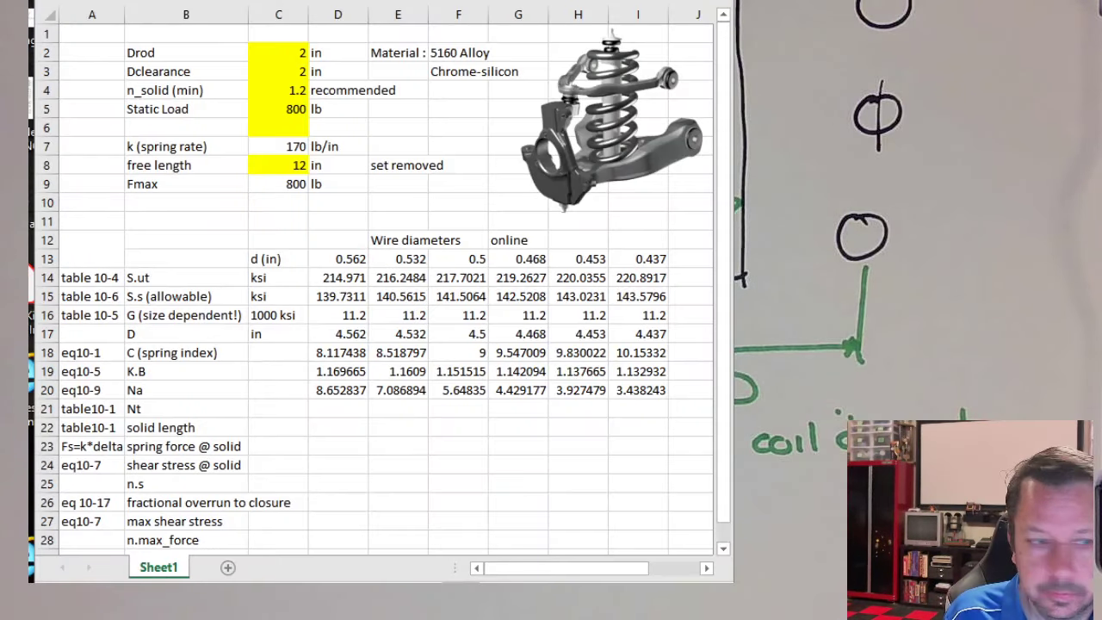
click(327, 409)
text(=)
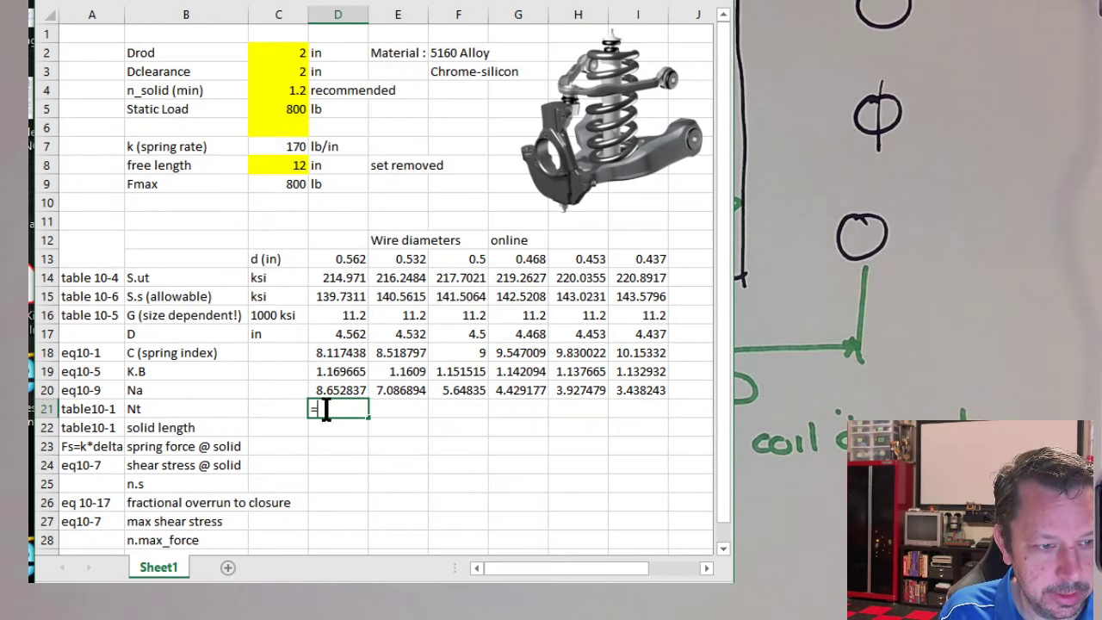
click(319, 389)
text(+2)
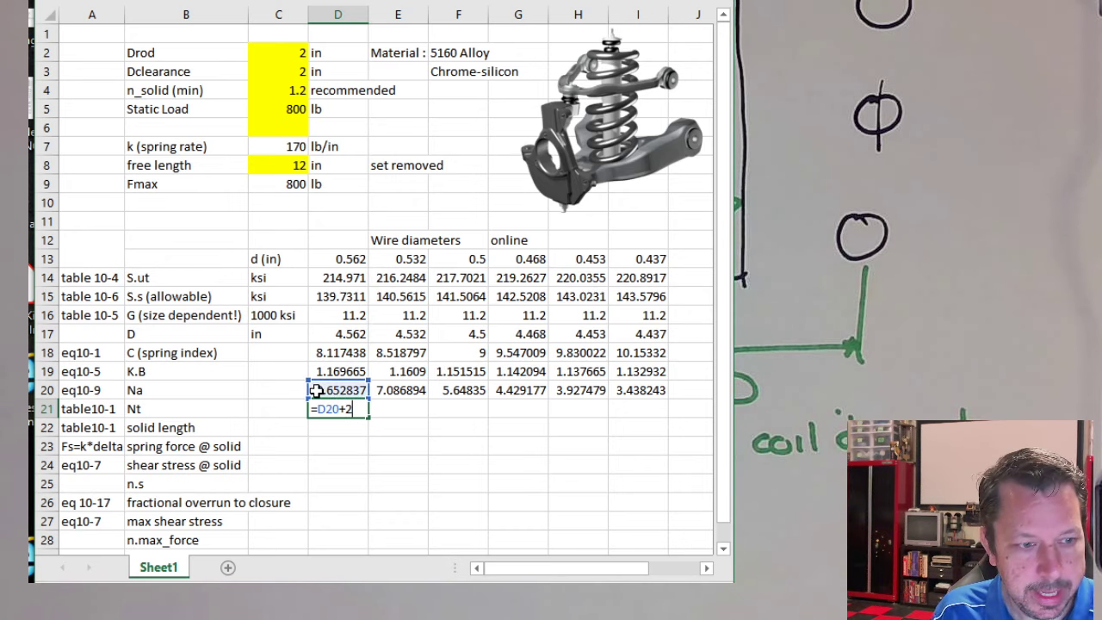
key(Return)
click(354, 413)
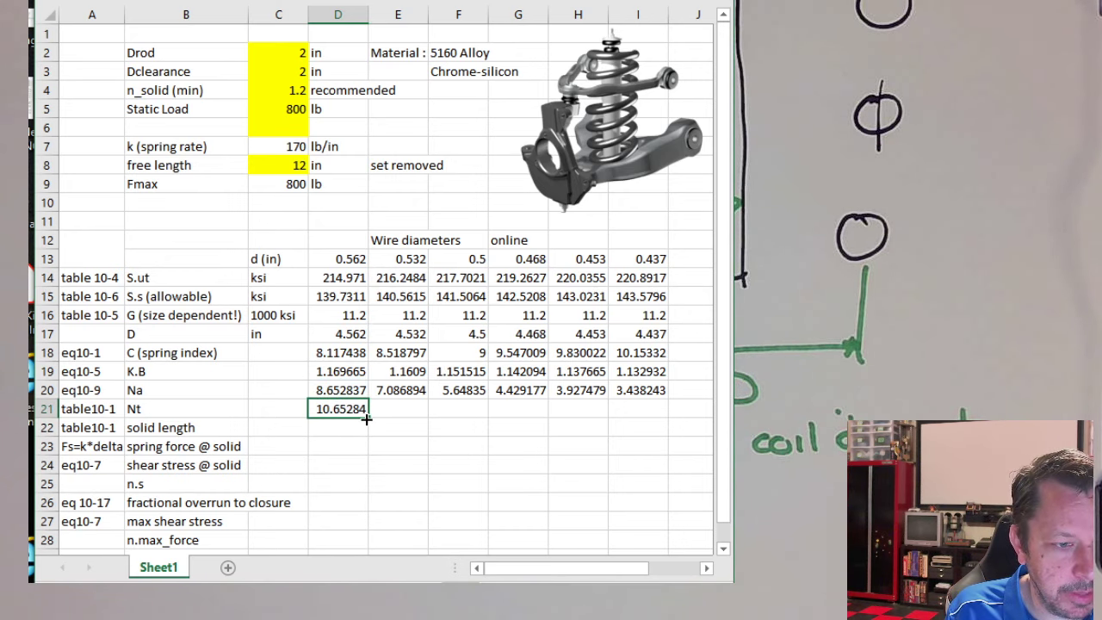
drag(366, 418, 663, 418)
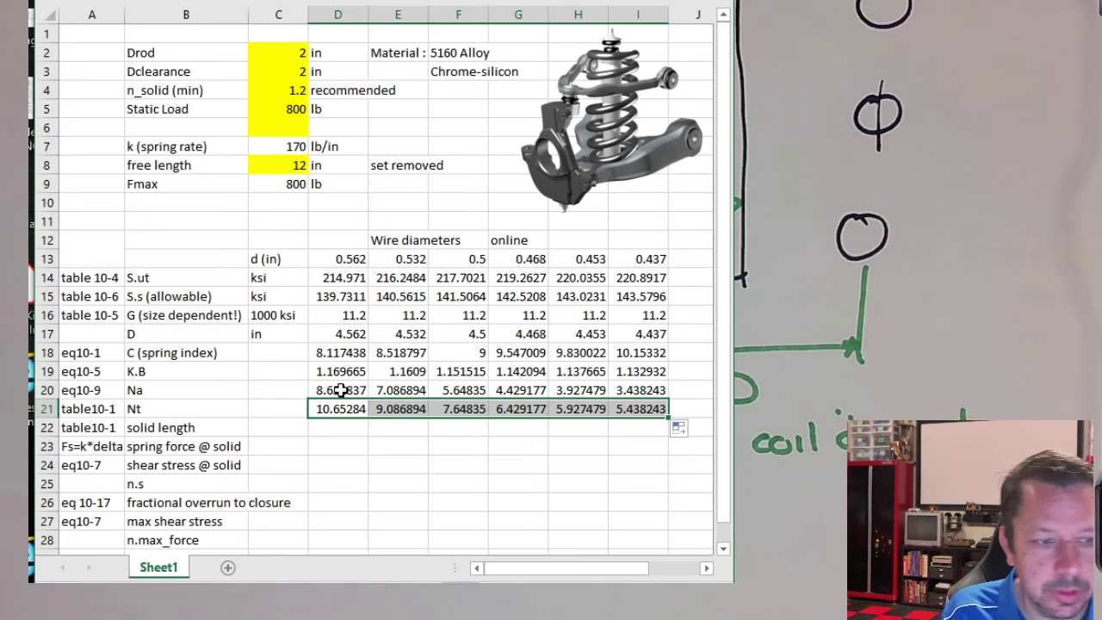
click(334, 390)
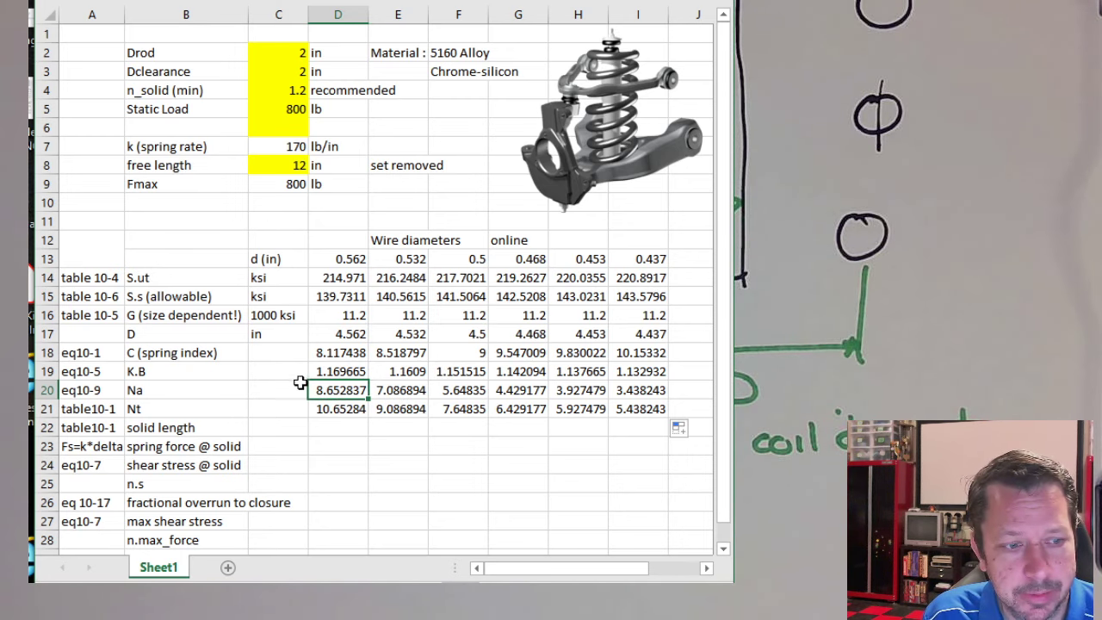
click(341, 432)
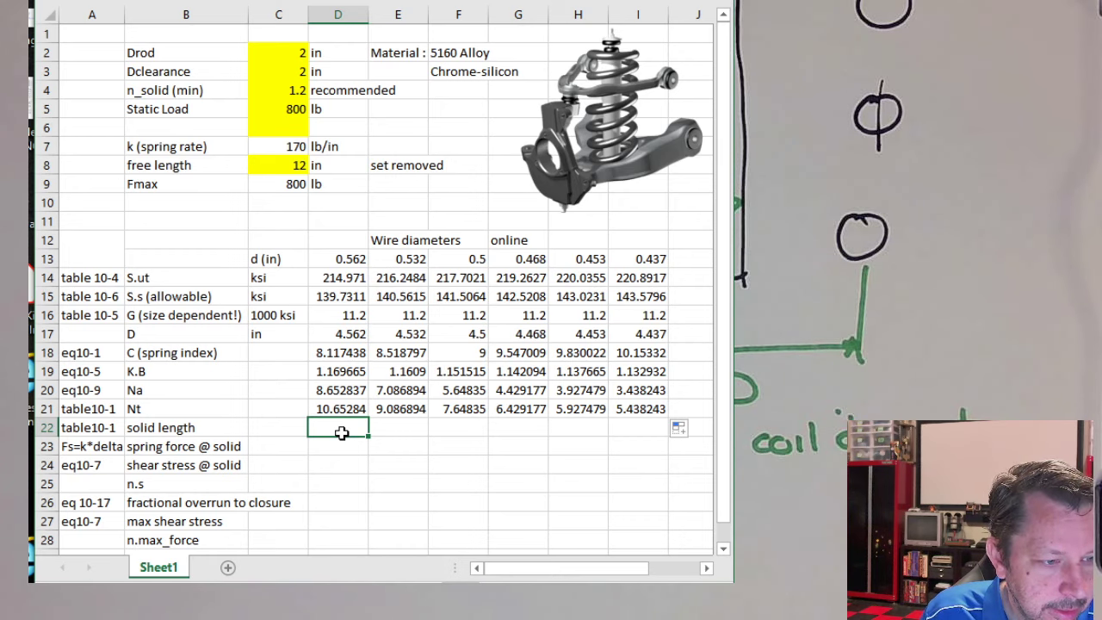
drag(341, 432, 351, 490)
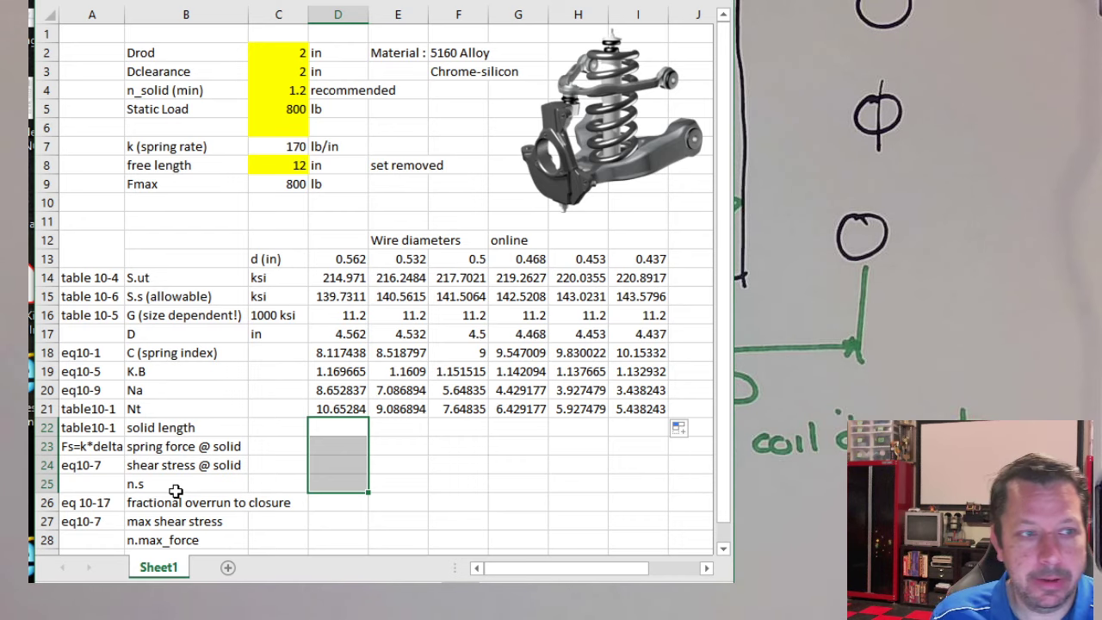
click(285, 93)
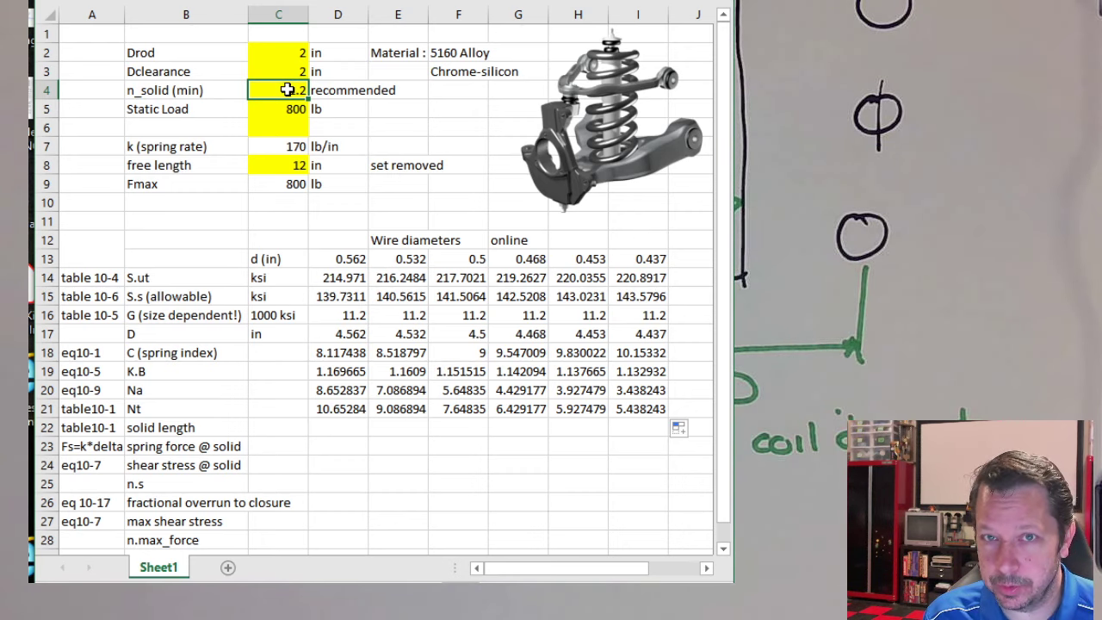
click(348, 428)
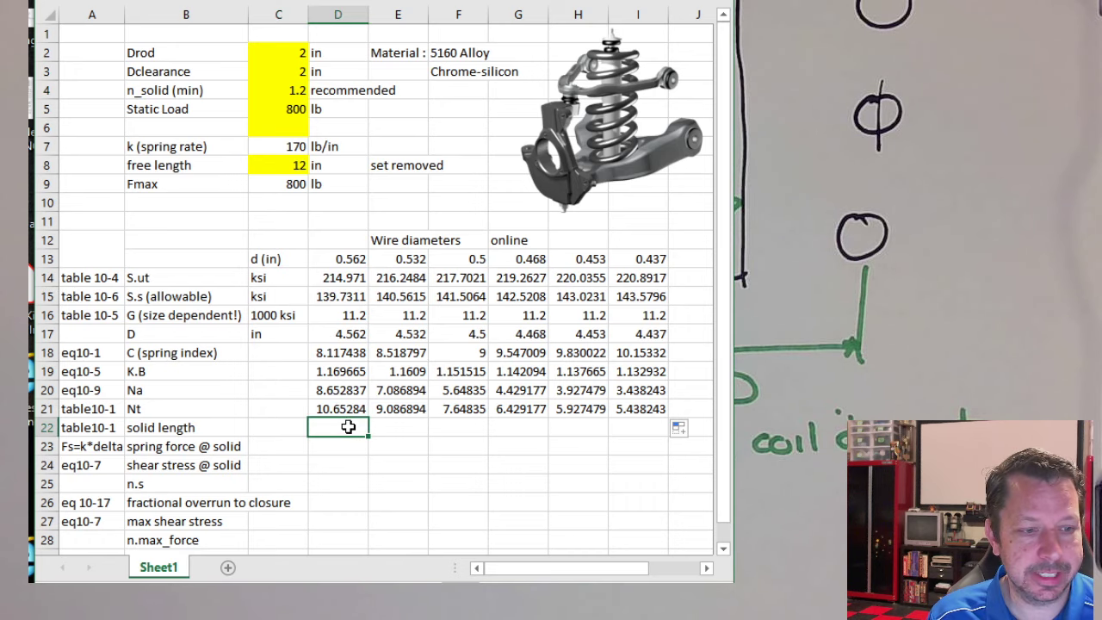
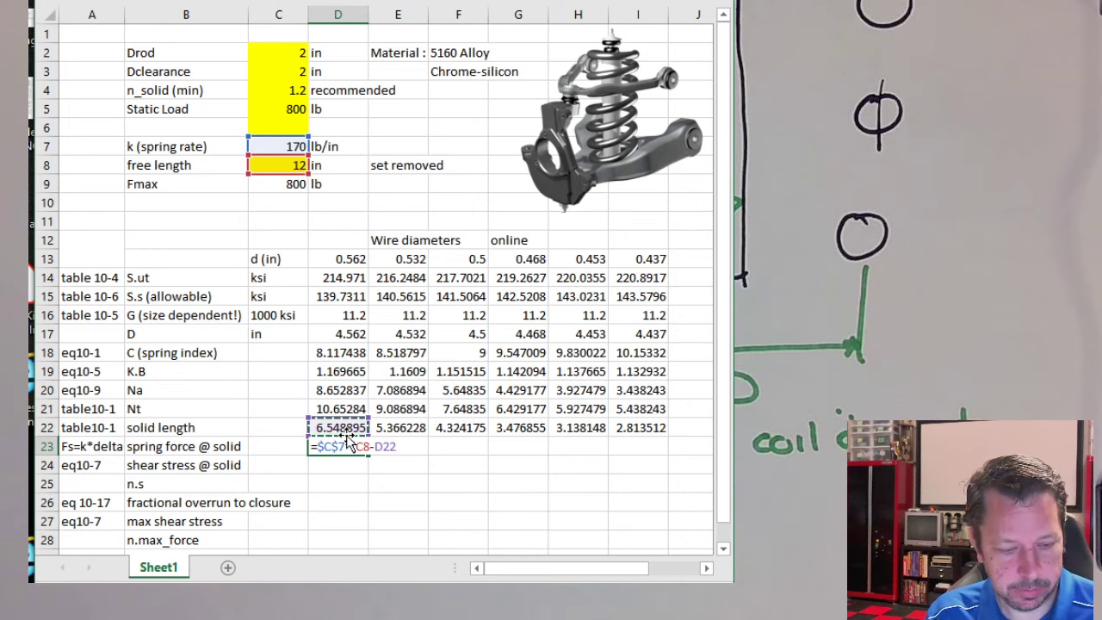
Step: Complete the spring force at solid formula in D23 as =$C$7*(C8-D22) and copy it across to I23
text(()
key(End)
text())
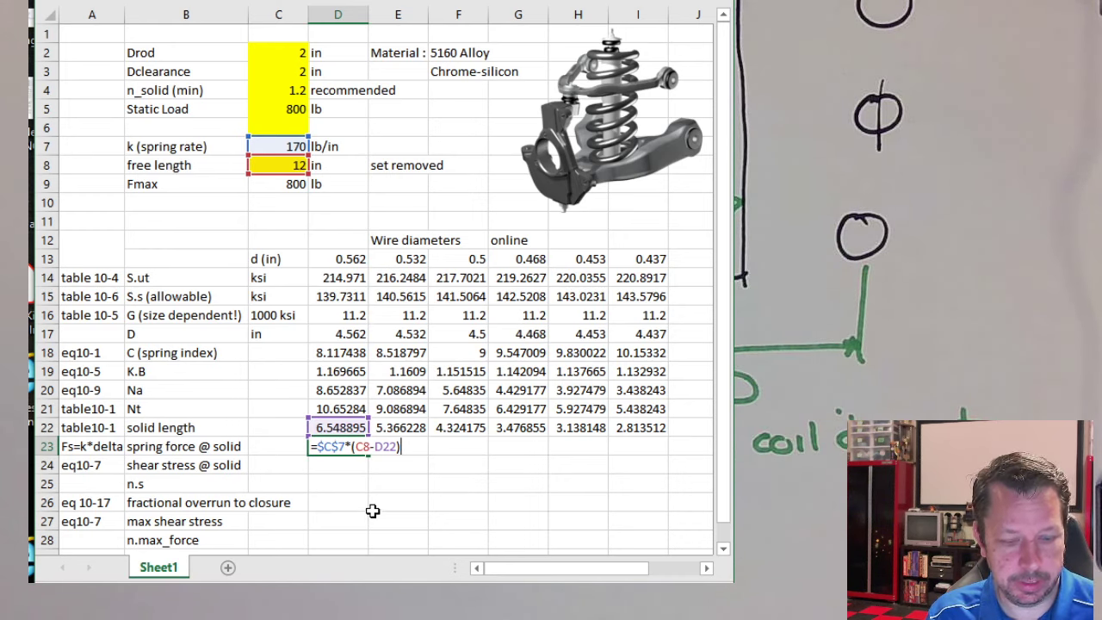
key(Return)
click(344, 447)
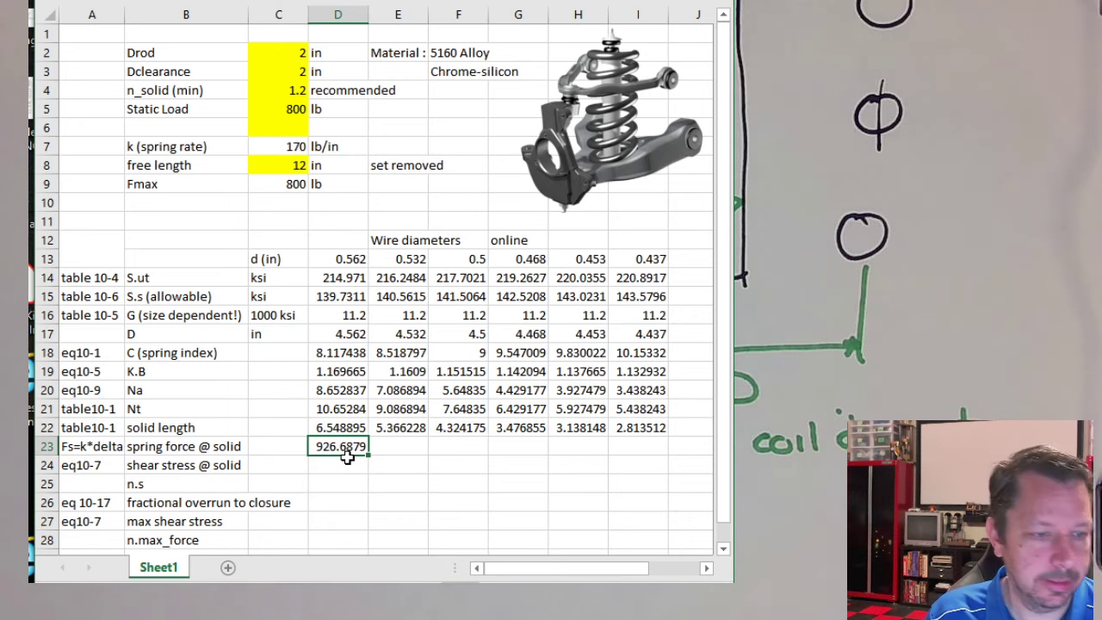
drag(367, 454, 639, 467)
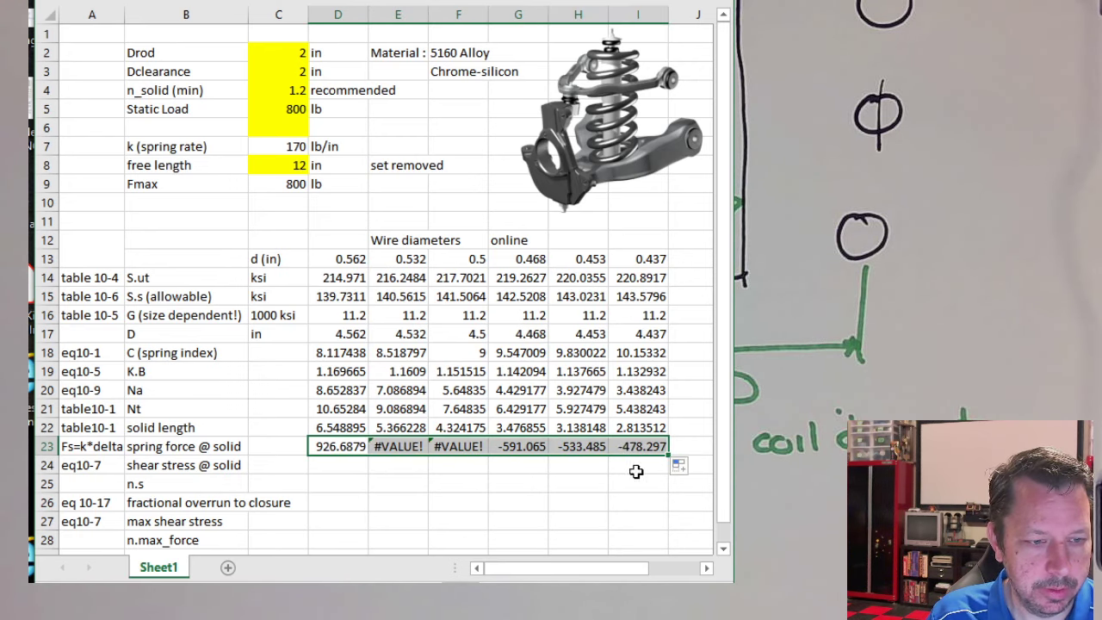
Step: Check the references in E23, make the free length reference in D23 absolute as $C$8, and copy the formula across to I23 again
double_click(384, 446)
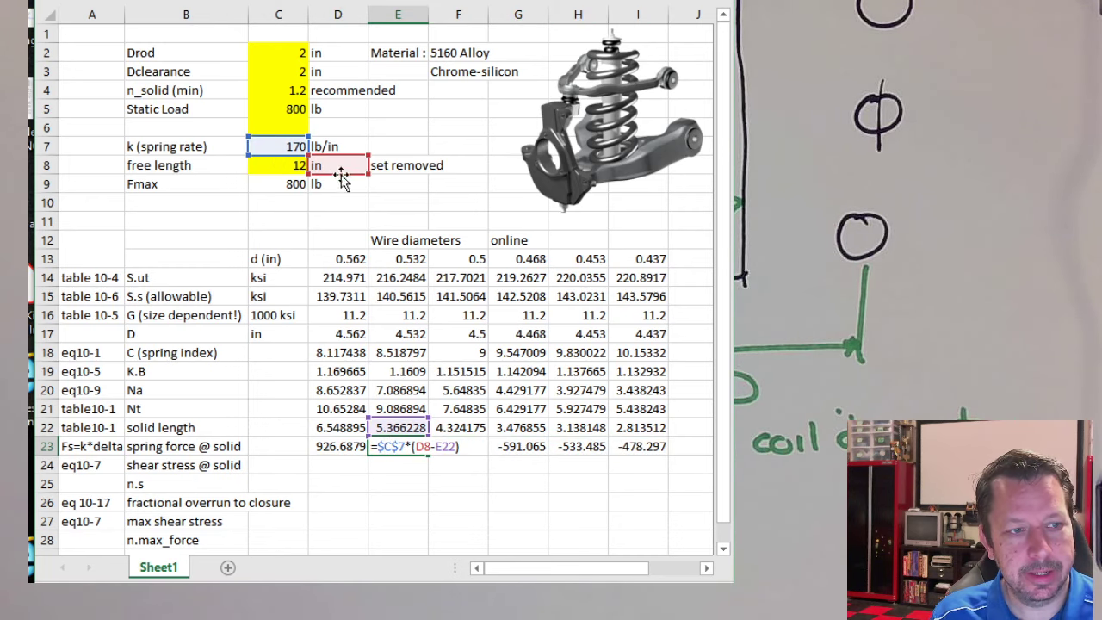
click(340, 448)
double_click(340, 448)
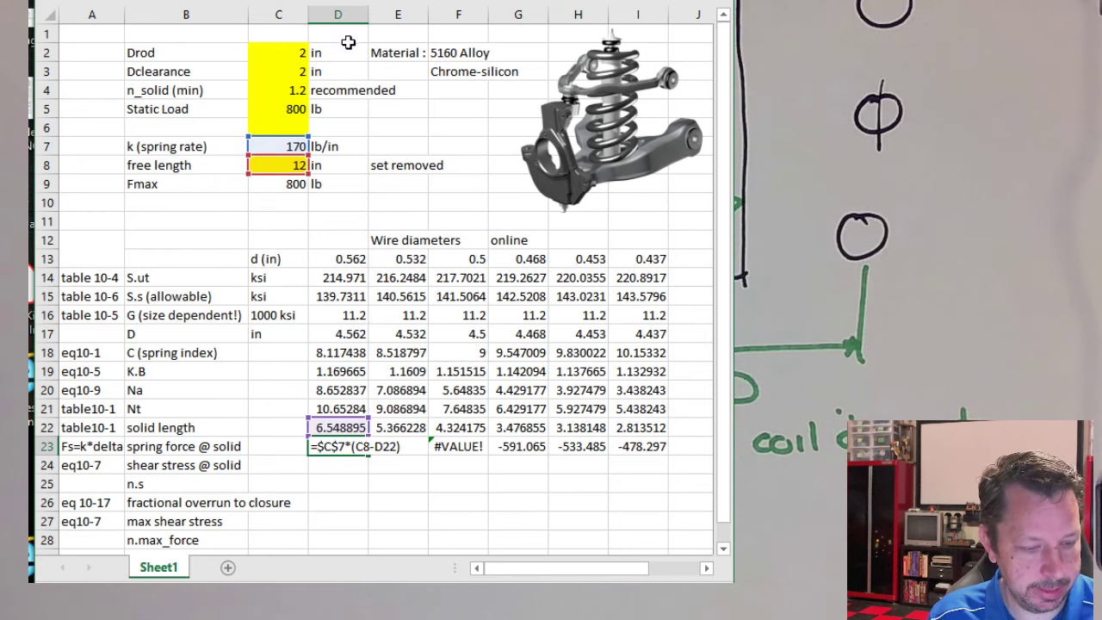
text($C$)
key(Return)
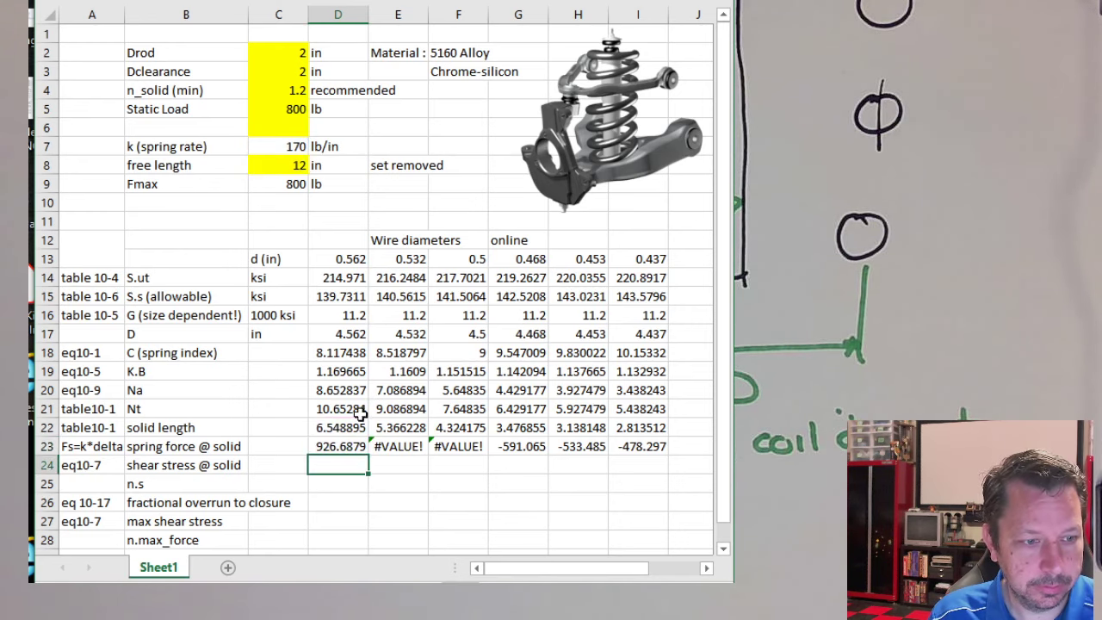
click(356, 449)
drag(368, 456, 645, 463)
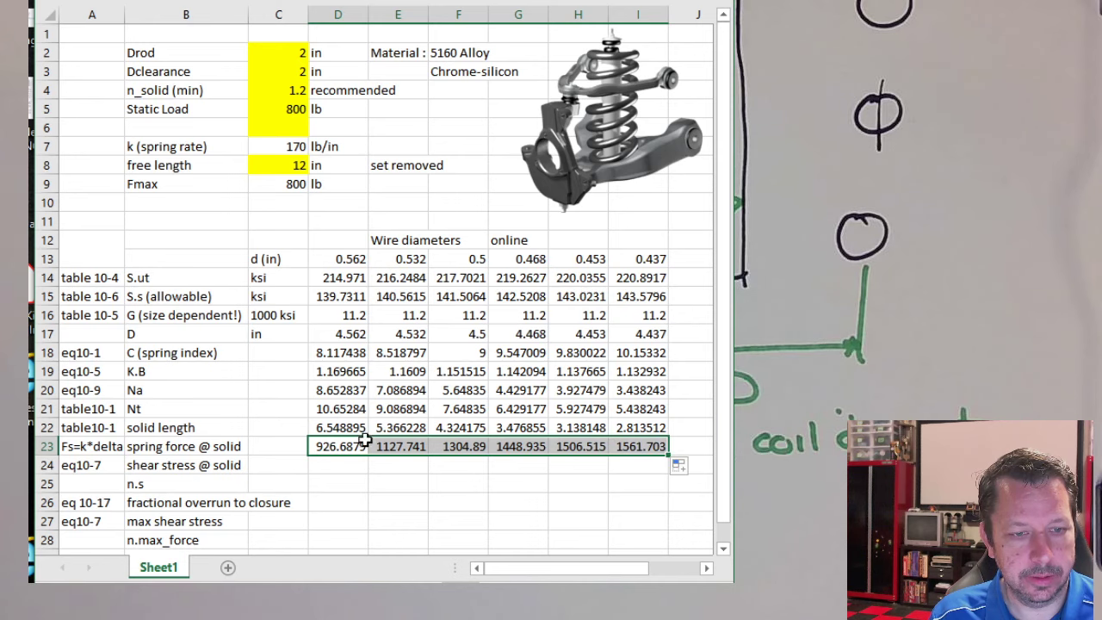
Step: Calculate the shear stress at solid in D24 with =D19*(8*D23*D17)/(PI()*D13^3)
click(331, 469)
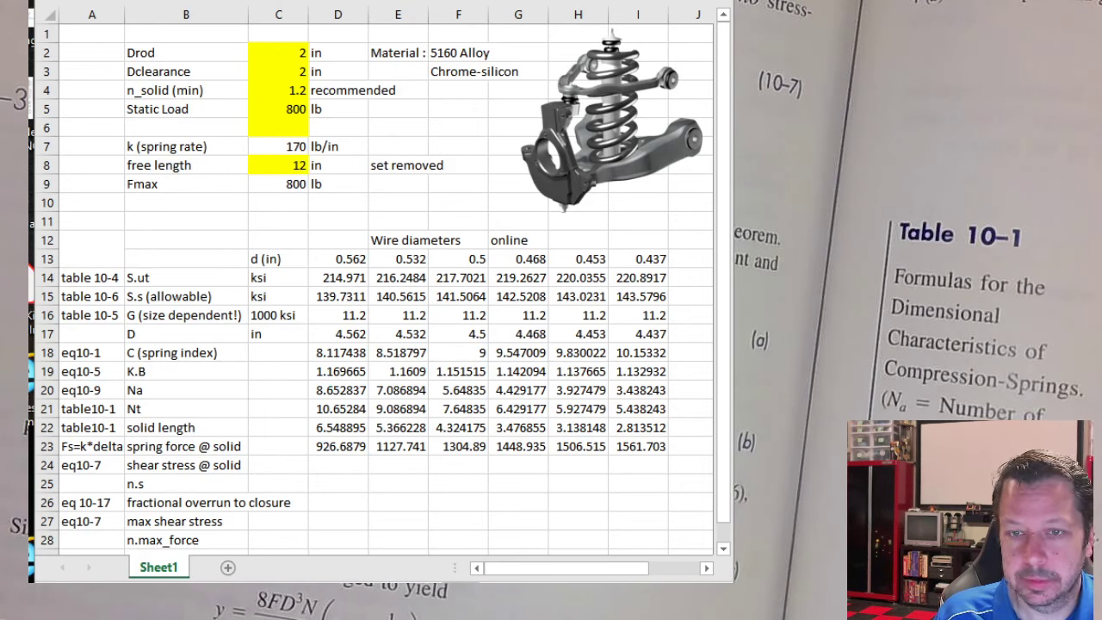
click(339, 465)
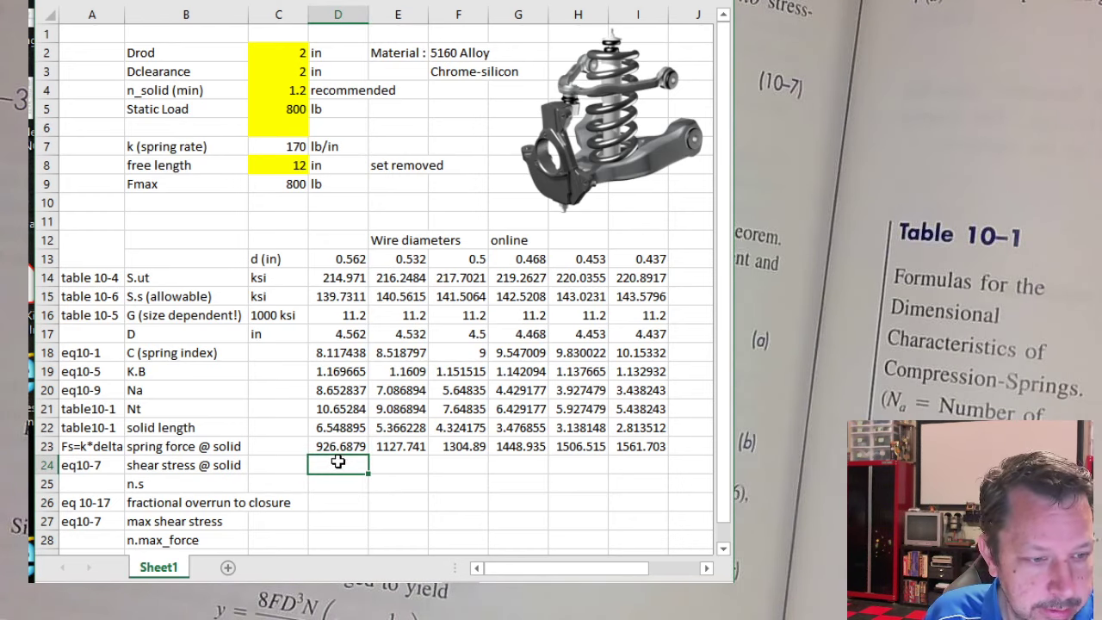
text(=)
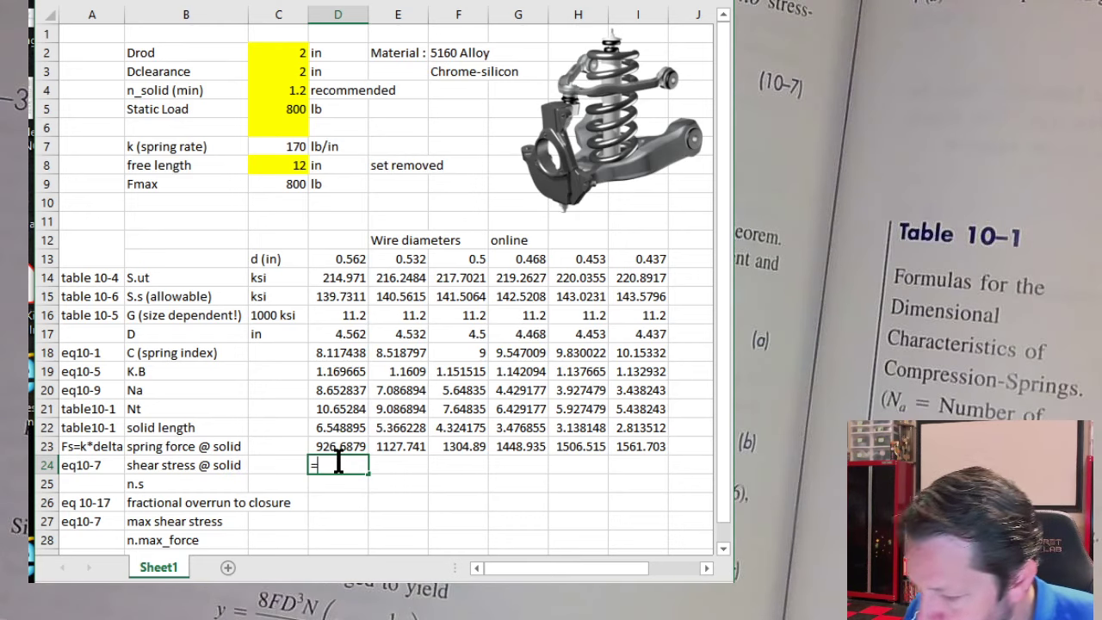
click(327, 372)
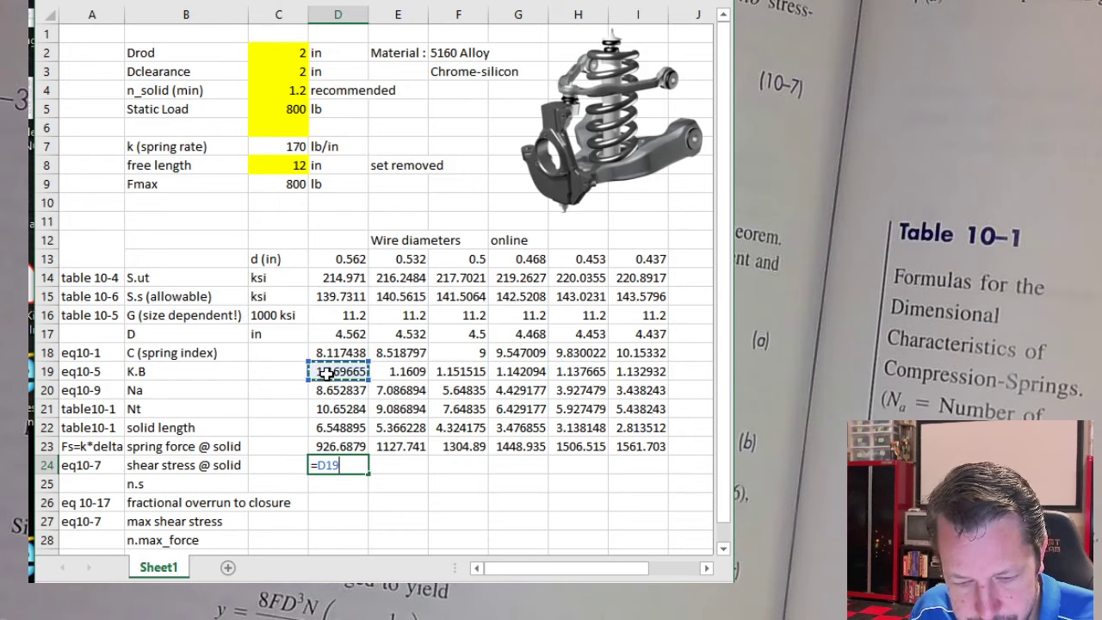
text(*)
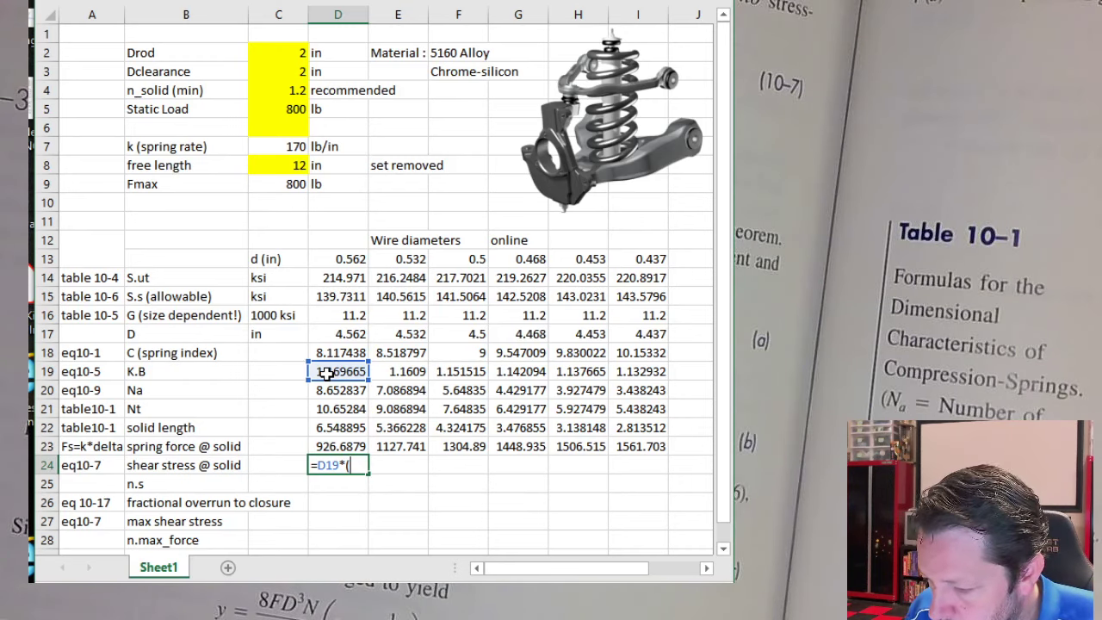
text((8*)
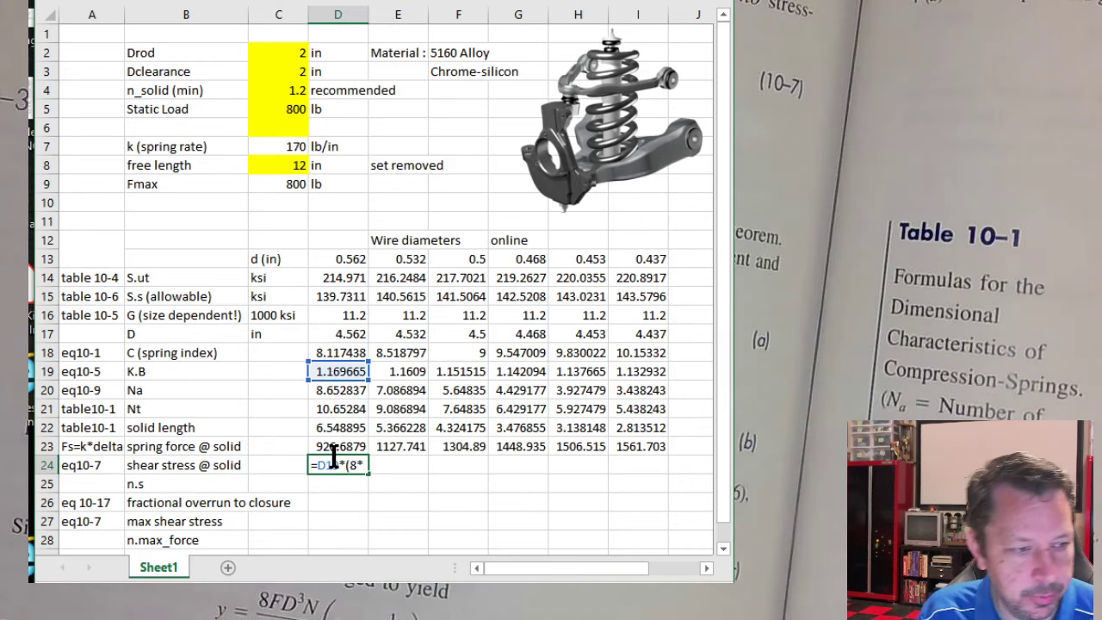
click(333, 447)
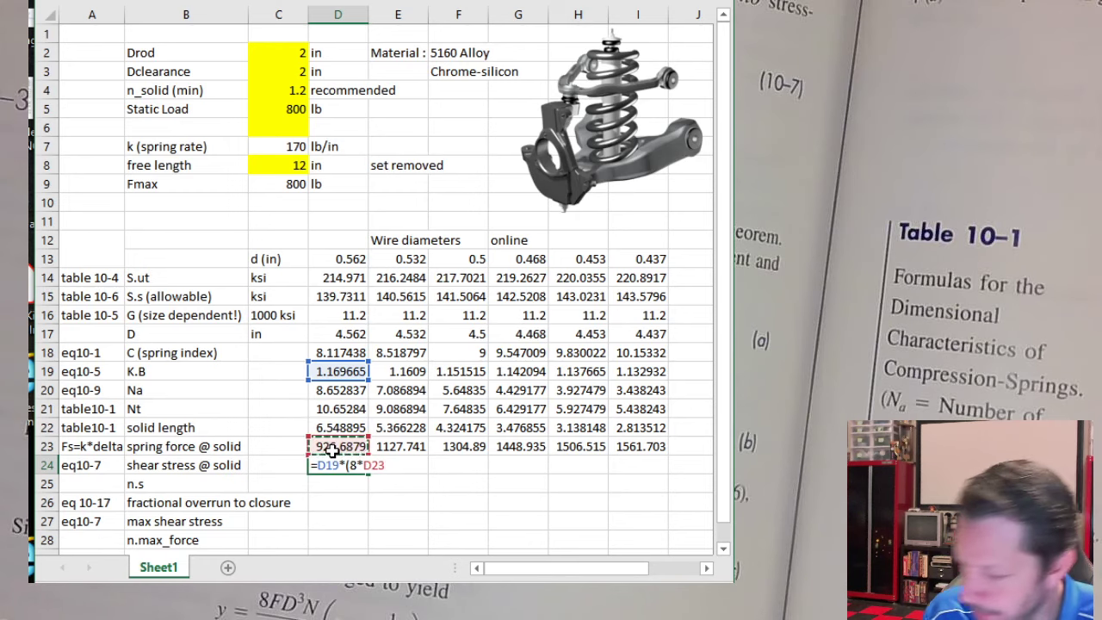
text(*)
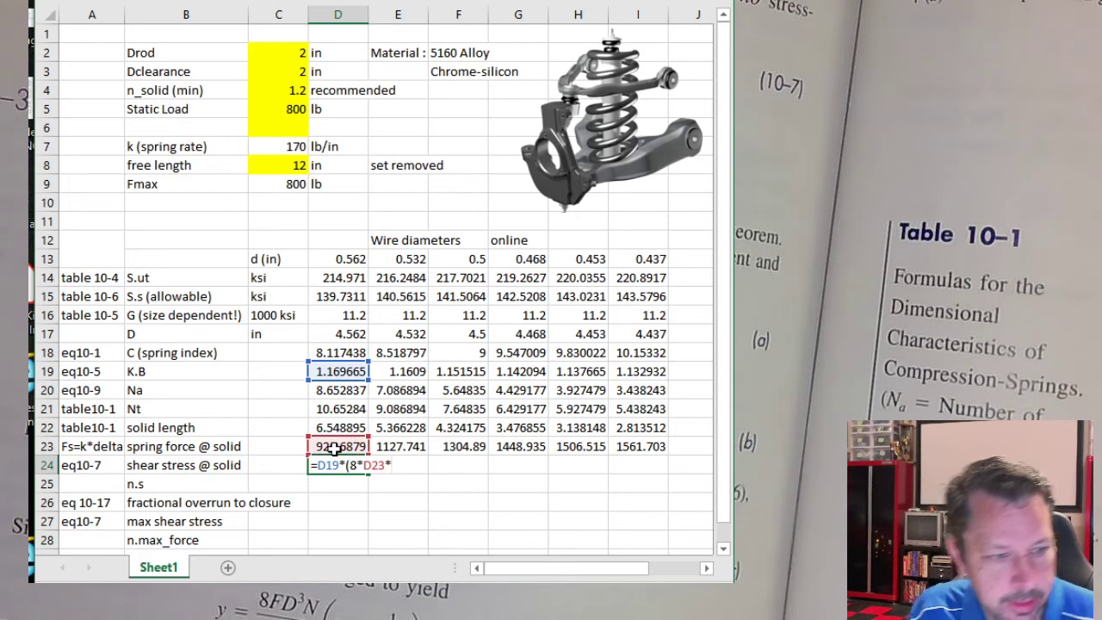
click(336, 336)
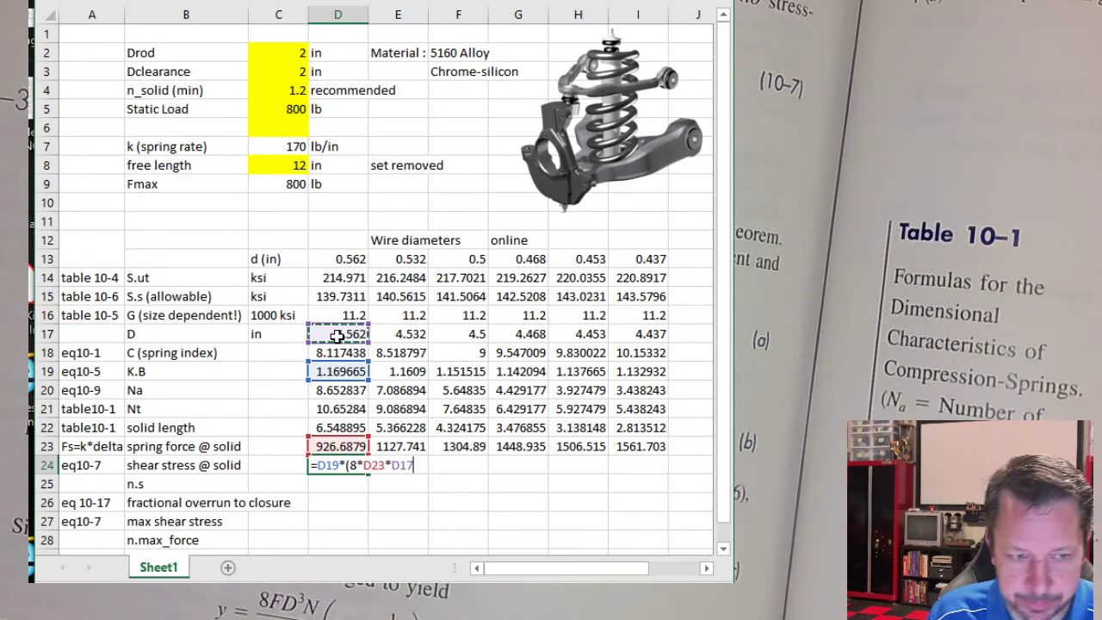
text()/()
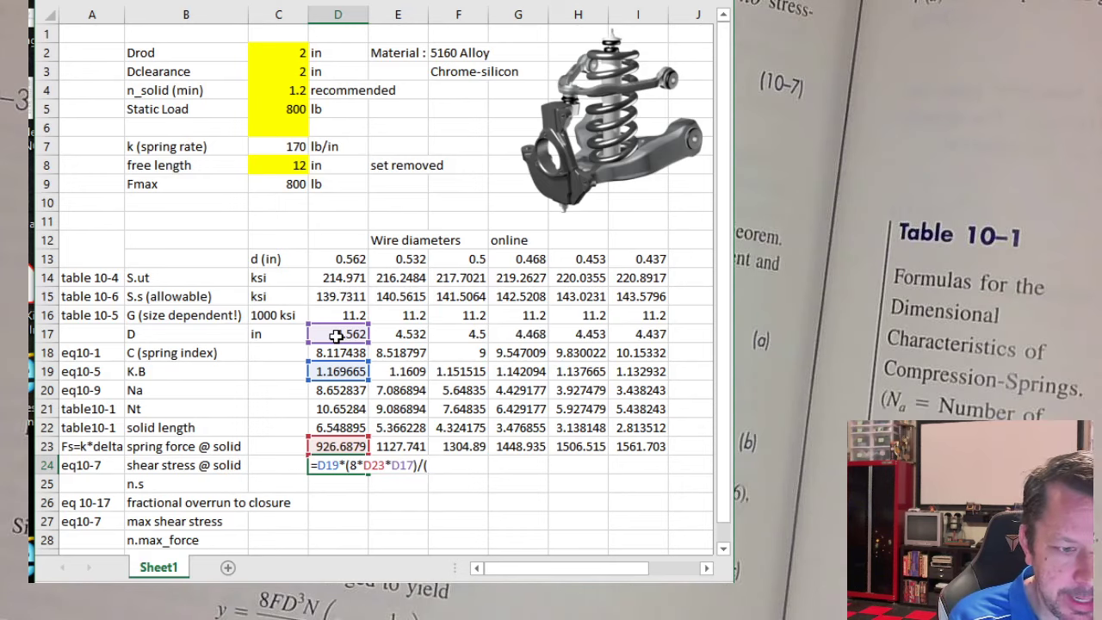
text(p)
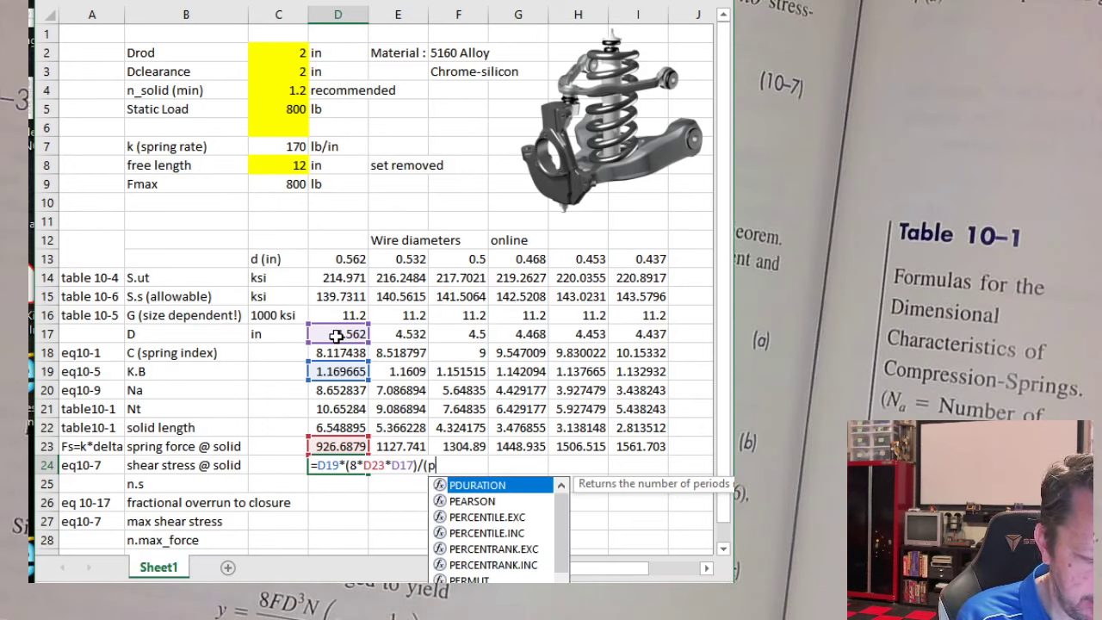
text(i)
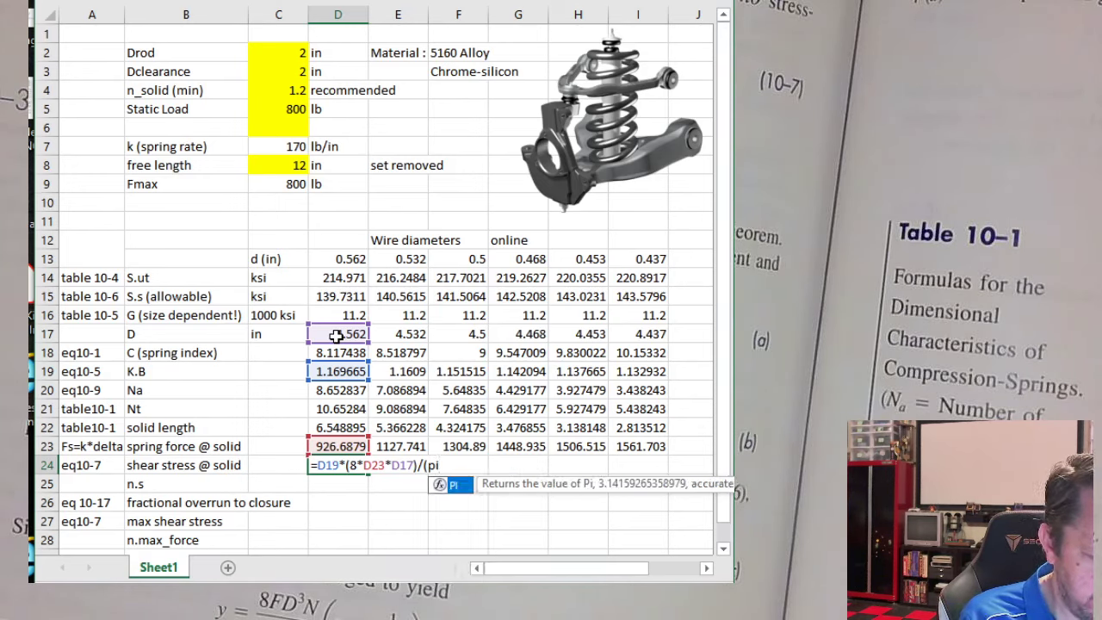
text(())
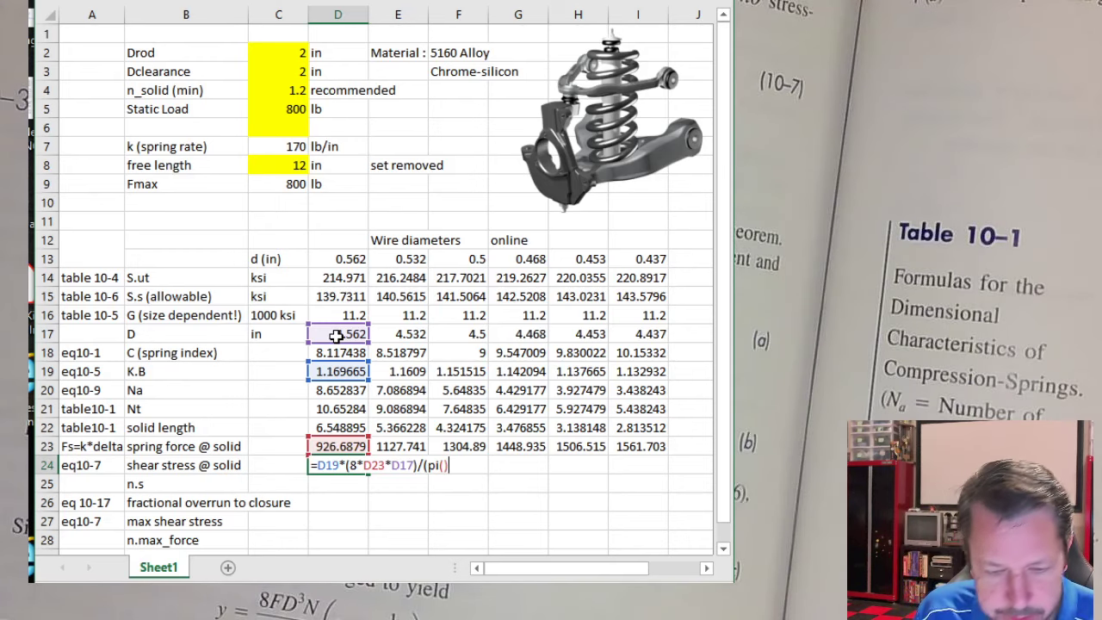
text(*)
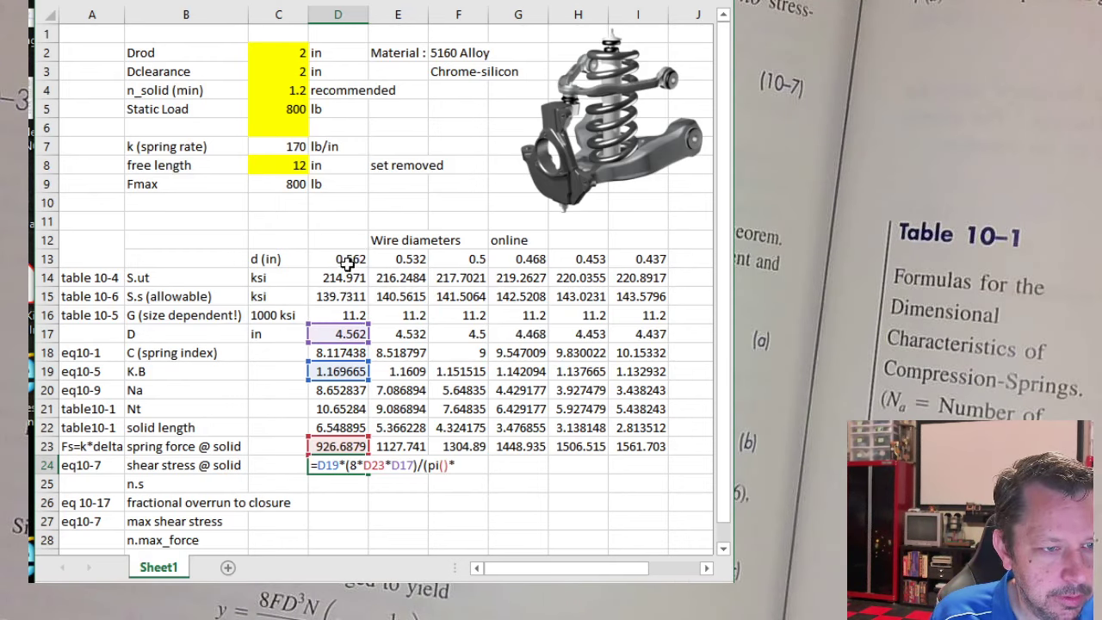
click(347, 261)
text(^3)
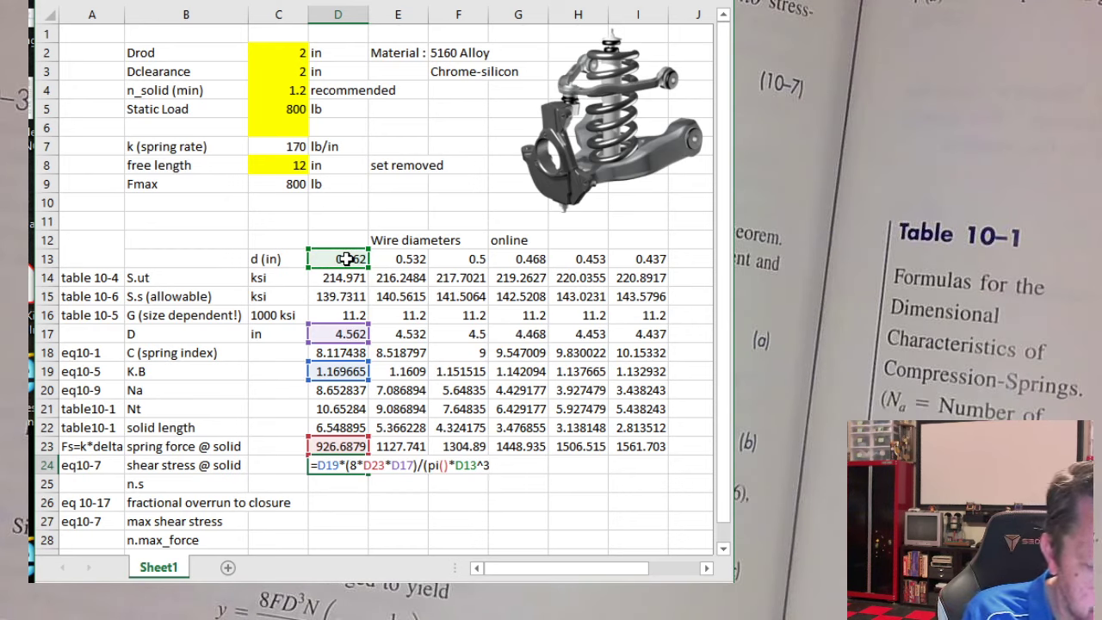
key(Return)
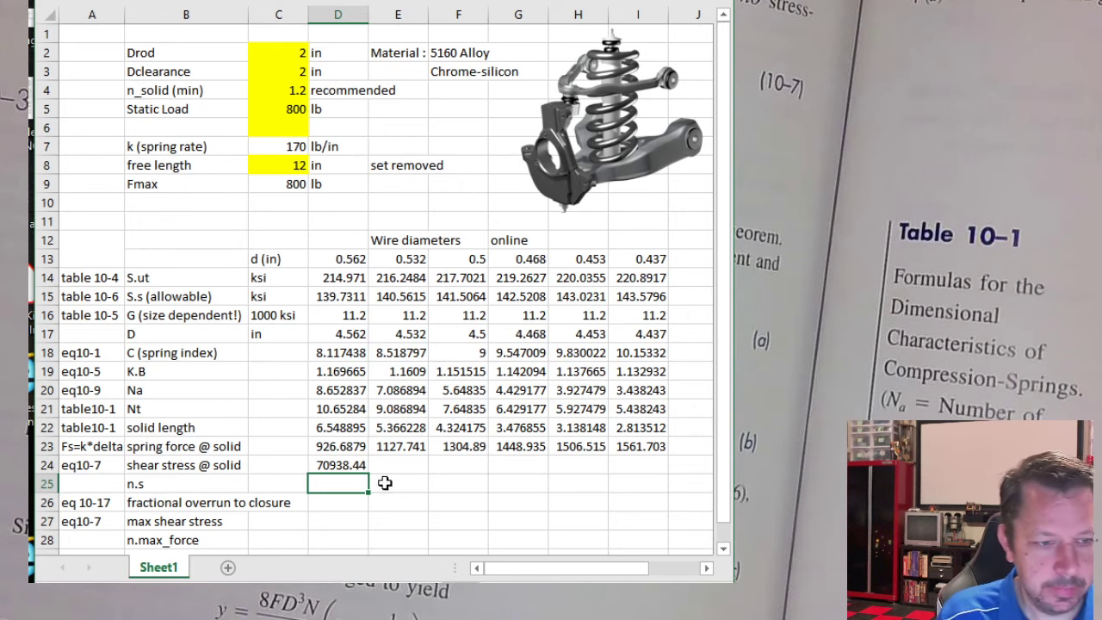
Step: Convert the shear stress formula in D24 to ksi by appending /1000, and copy it across to I24
click(339, 466)
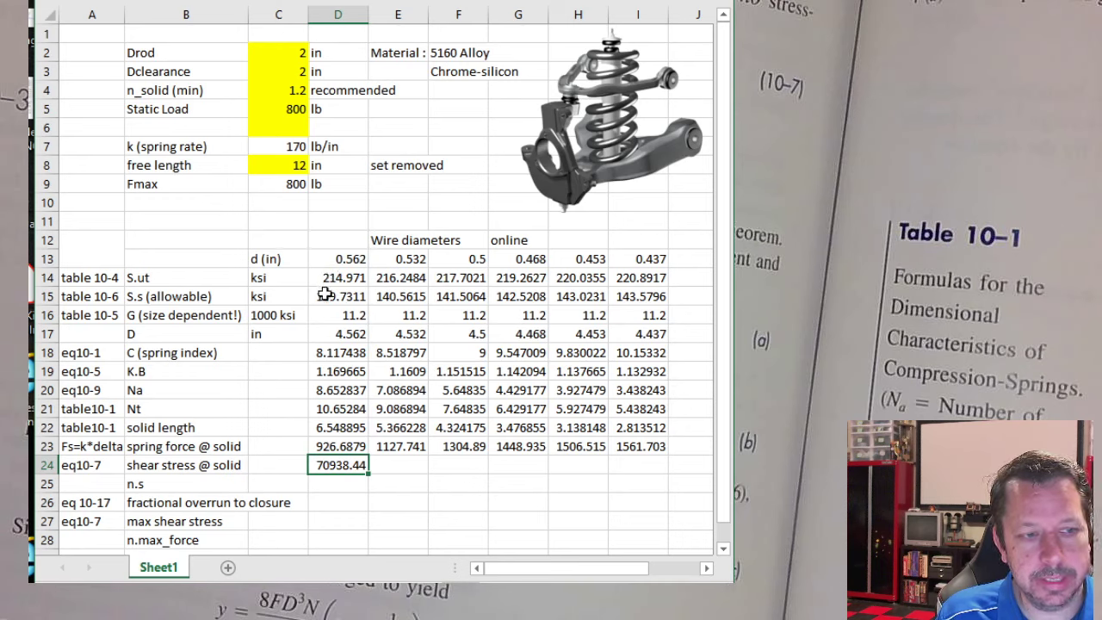
double_click(332, 466)
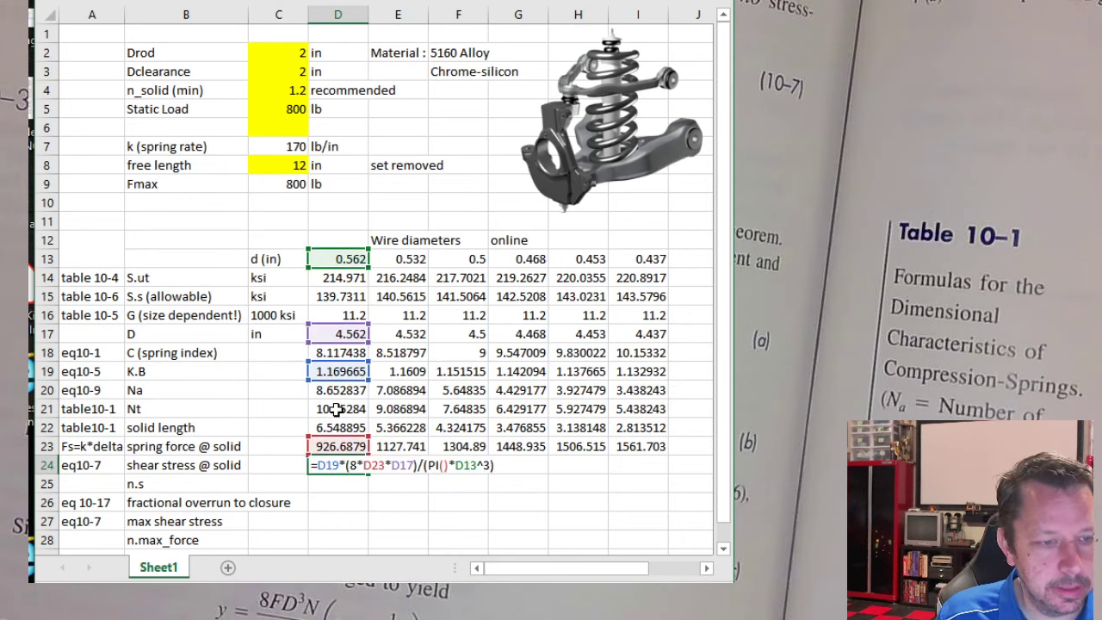
double_click(320, 464)
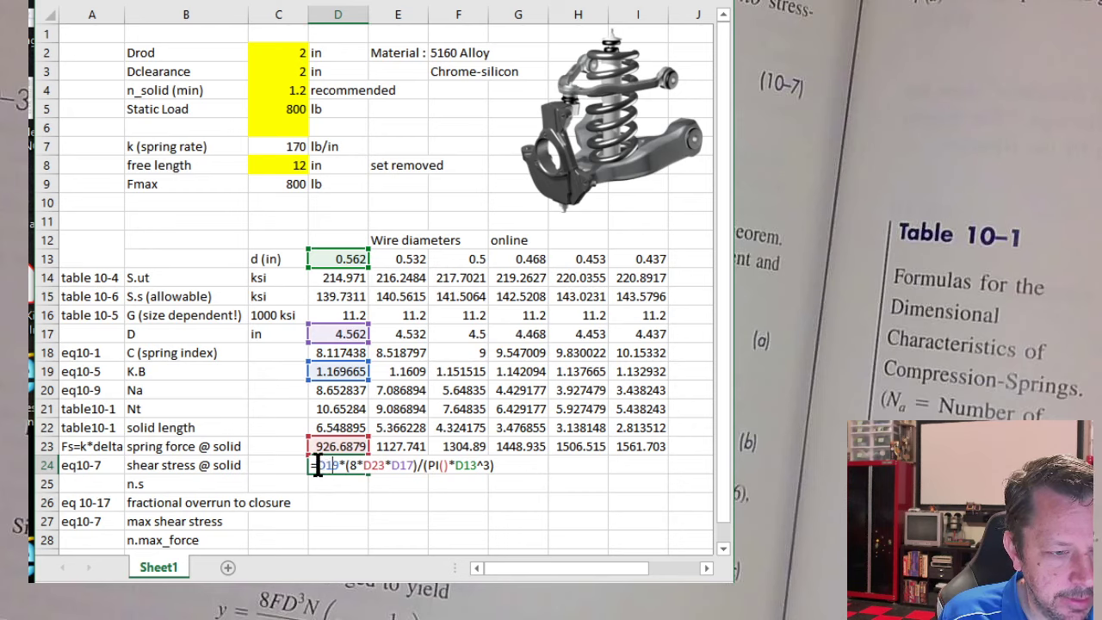
click(334, 465)
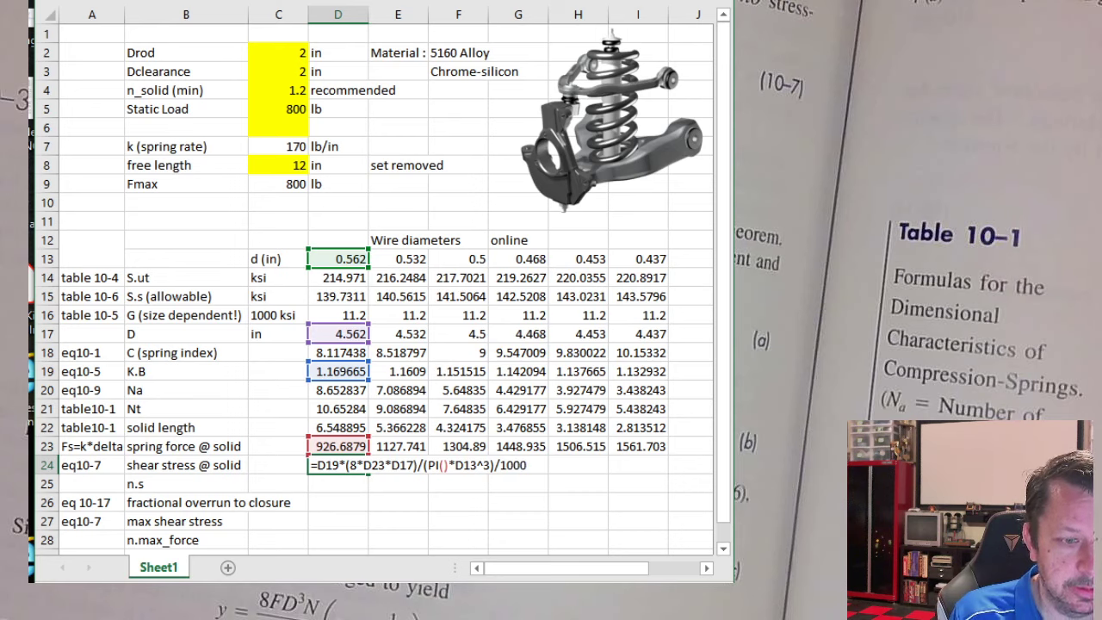
key(Return)
click(357, 465)
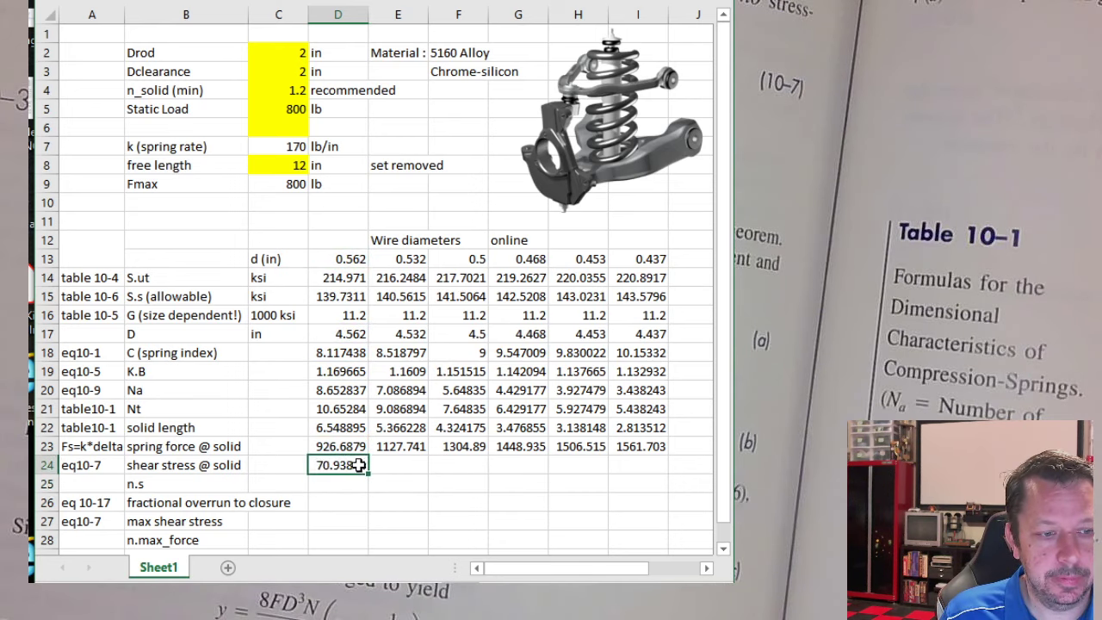
drag(372, 475, 650, 471)
Step: Label the units in column C: ksi for shear stress at solid, lb for spring force at solid, and in for solid length
click(283, 469)
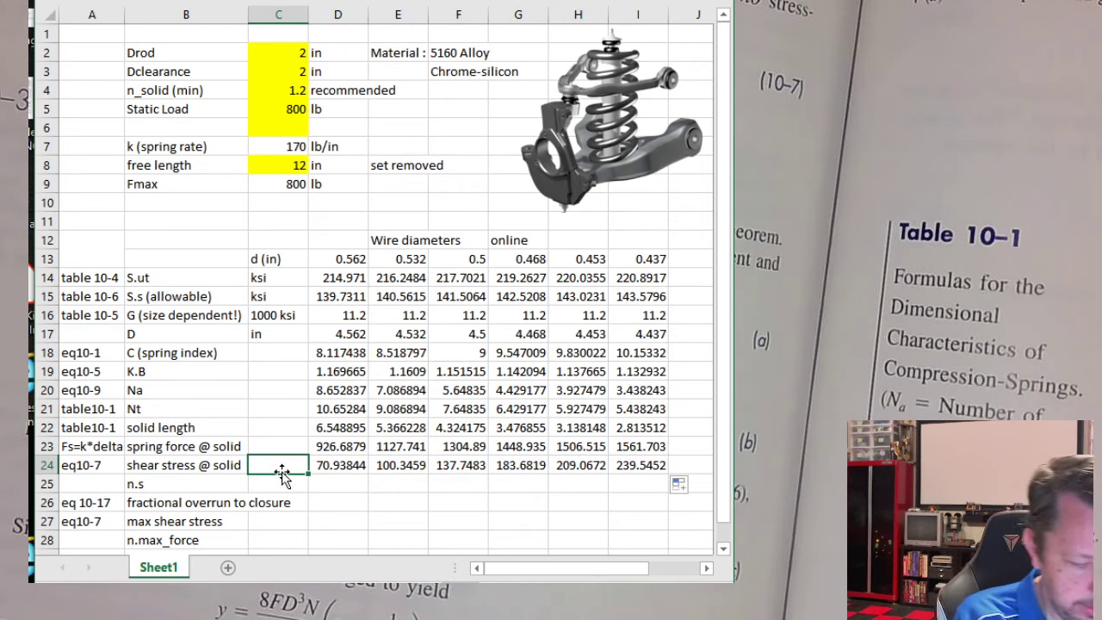
text(ksi)
key(Up)
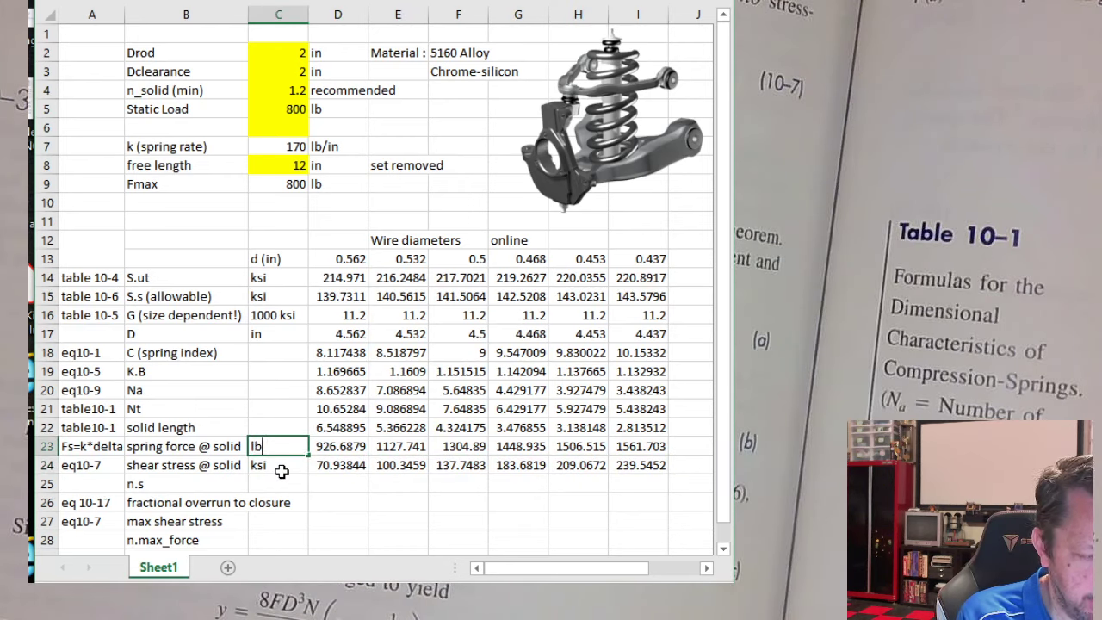
key(Up)
text(in)
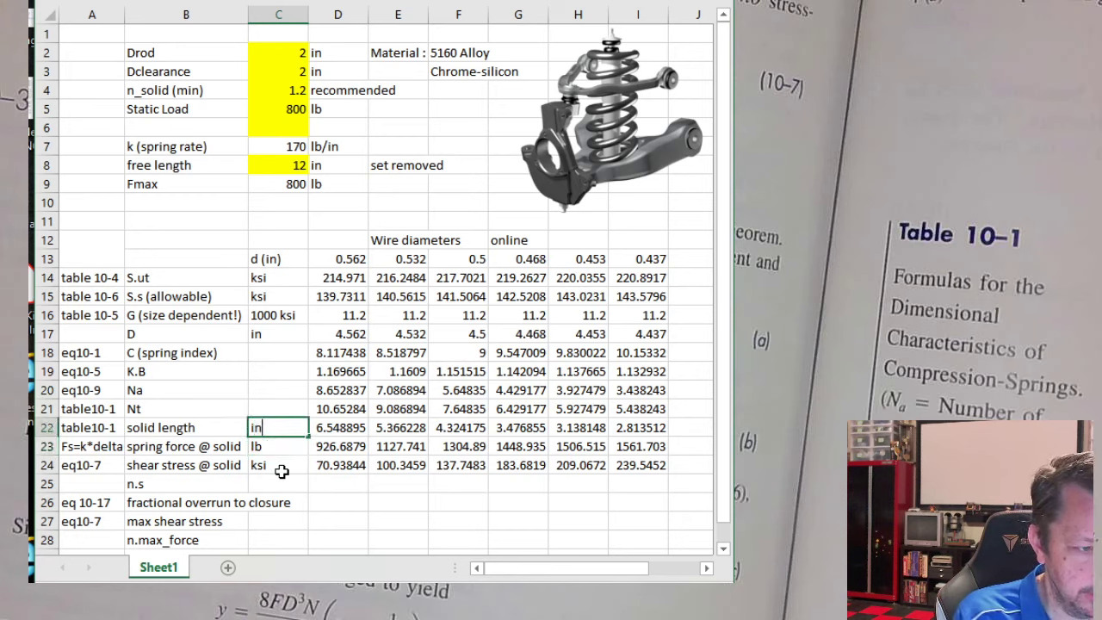
key(Return)
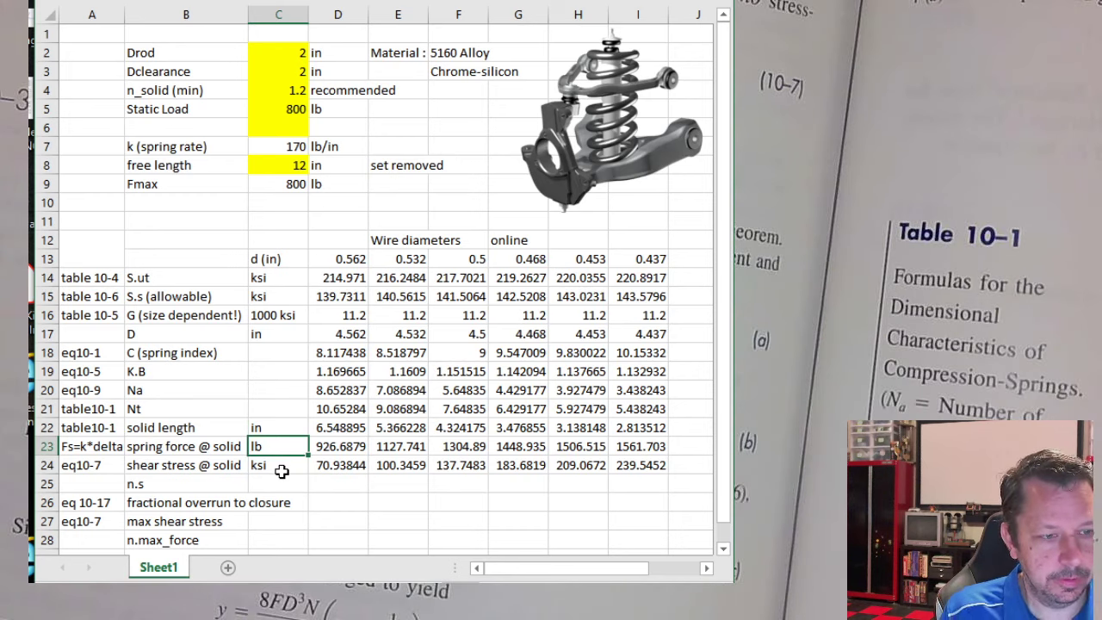
Step: Calculate the safety factor at solid (n.s) in D25 with =D15/D24 and copy the formula across to I25
click(337, 462)
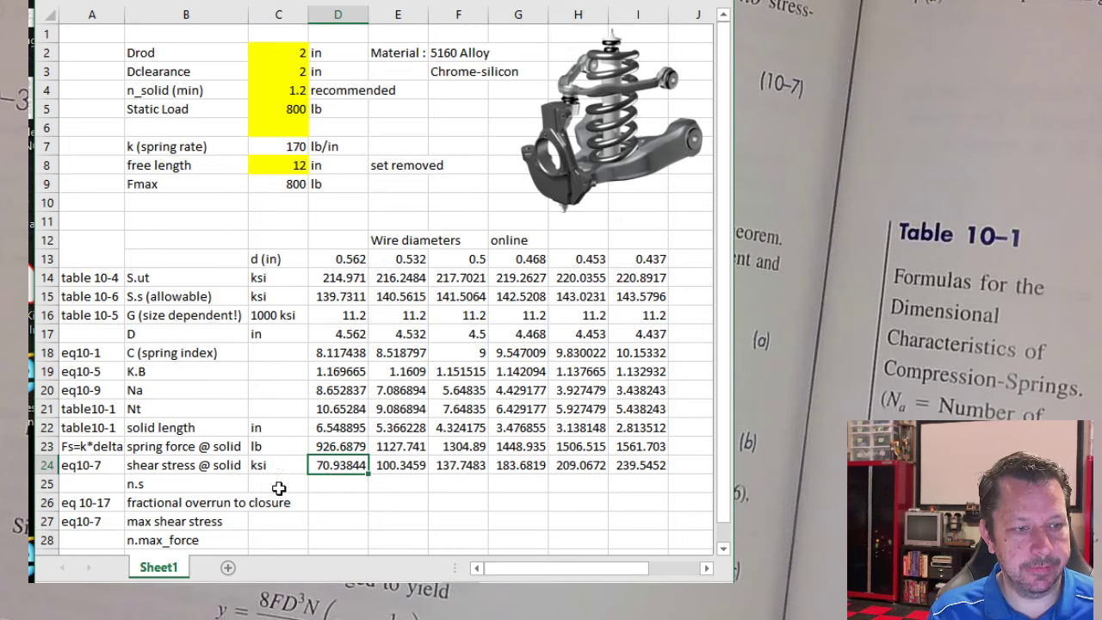
click(334, 485)
text(=)
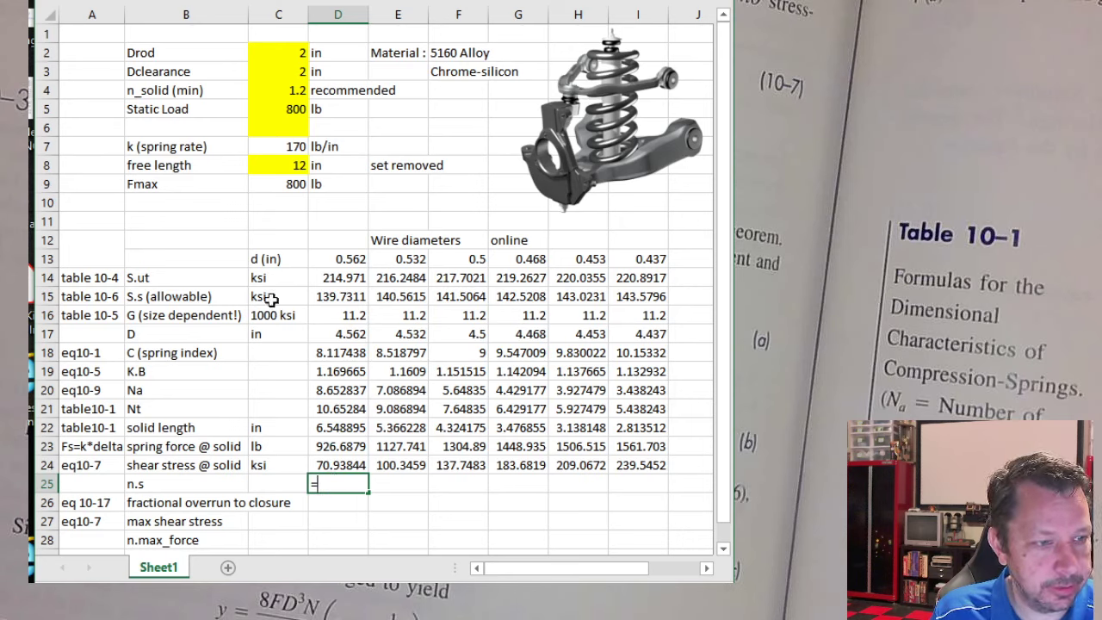
click(331, 296)
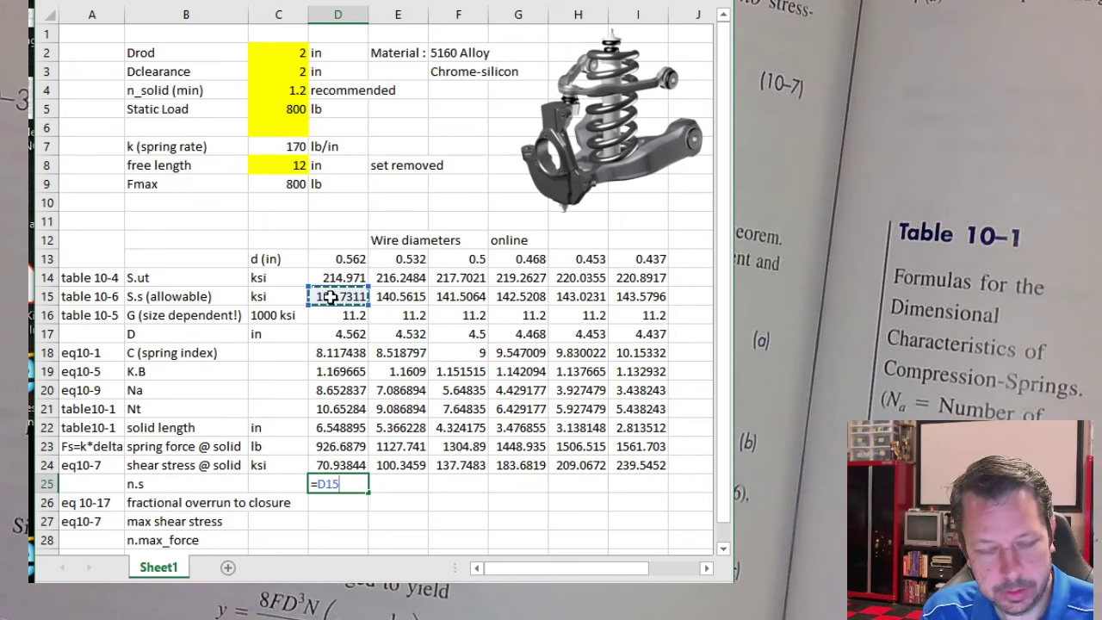
text(/)
click(341, 467)
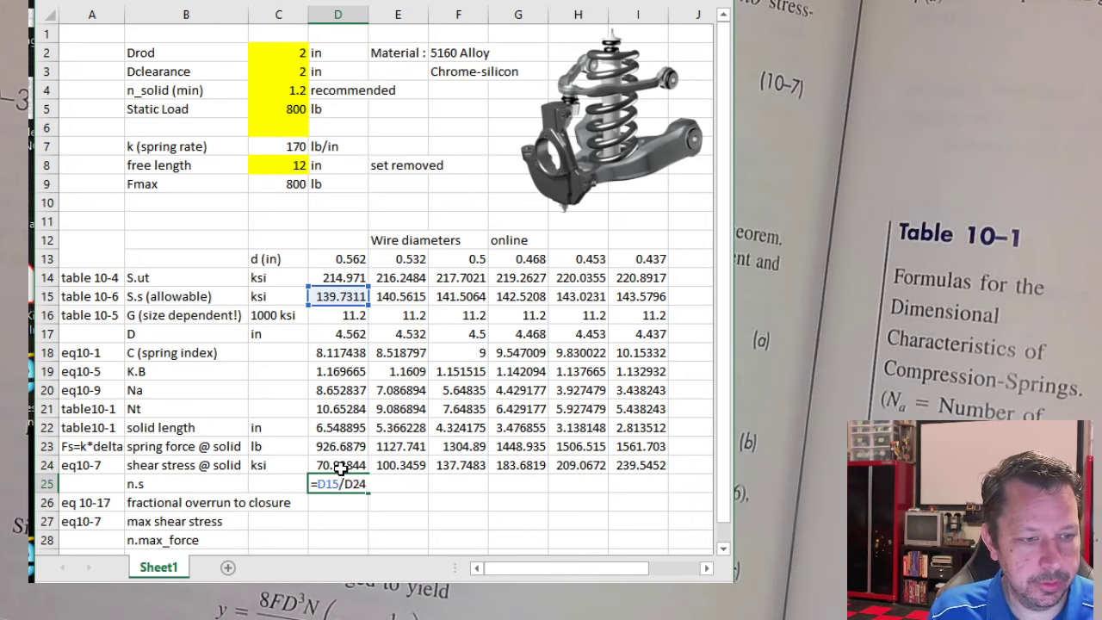
key(Return)
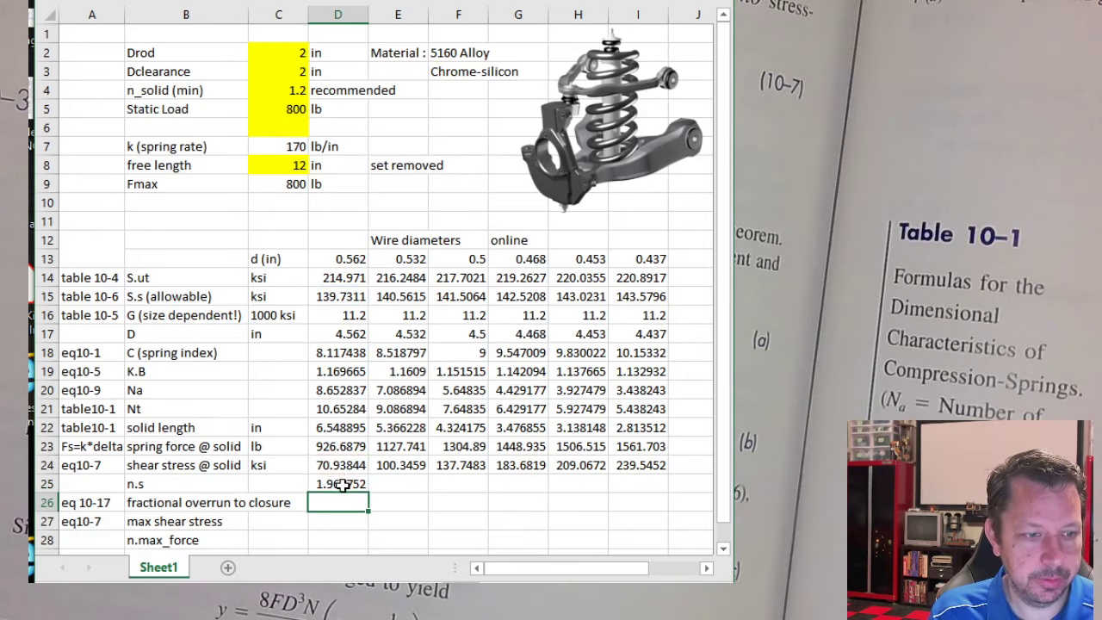
click(342, 485)
drag(368, 494, 657, 500)
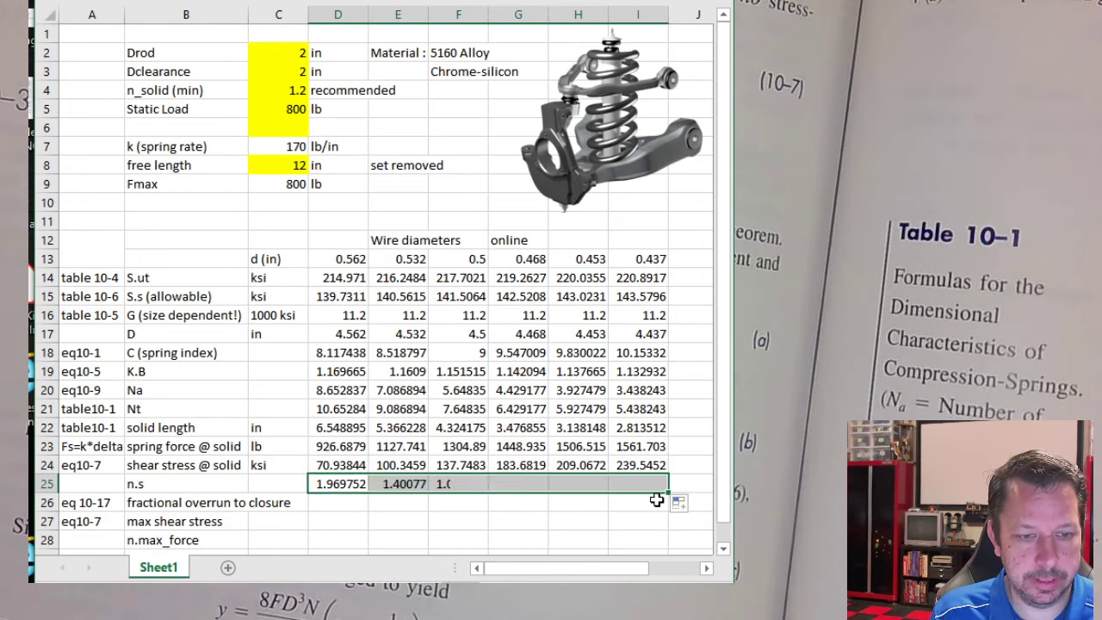
Step: Examine the n.s safety factors in F25 to I25 for the wire diameters from 0.5 down to 0.437 in
click(637, 483)
click(573, 485)
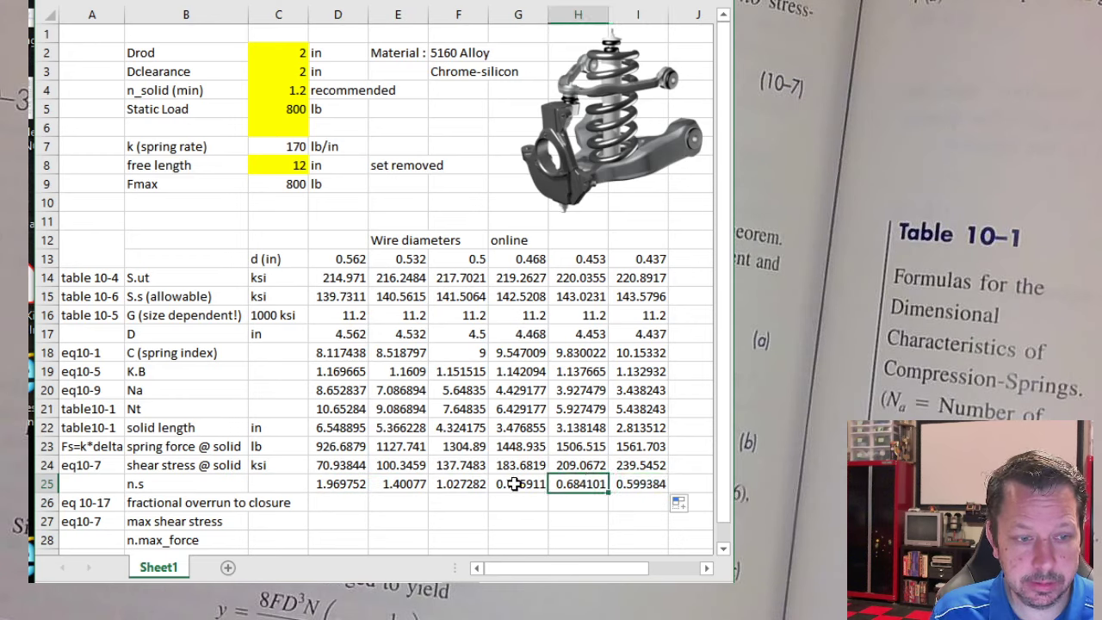
click(517, 484)
drag(659, 483, 477, 484)
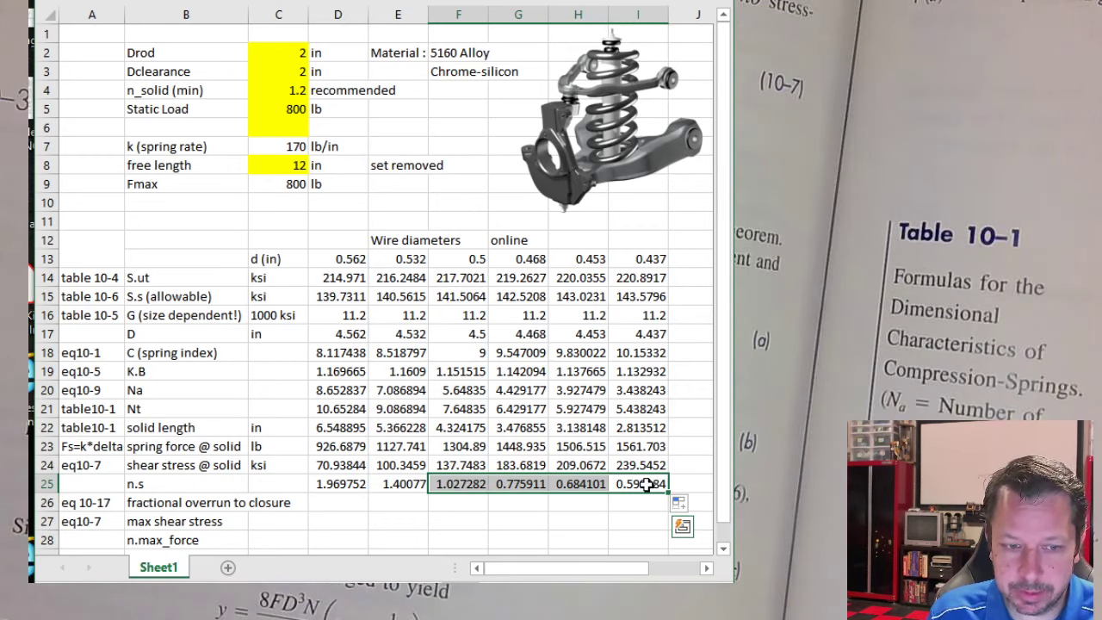
click(454, 485)
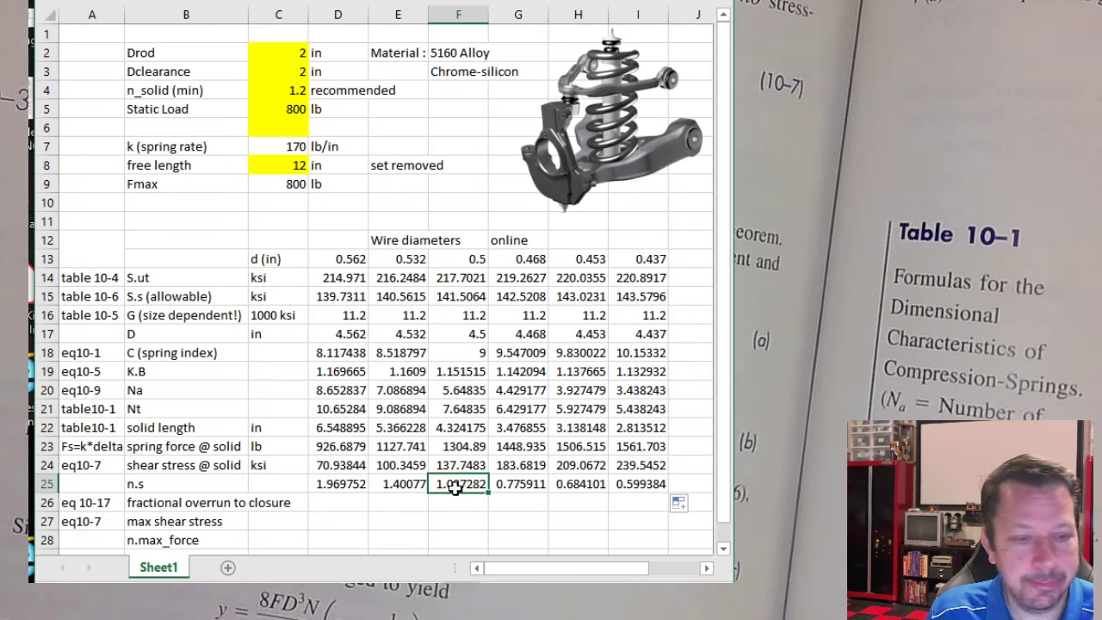
drag(526, 484, 629, 476)
click(437, 487)
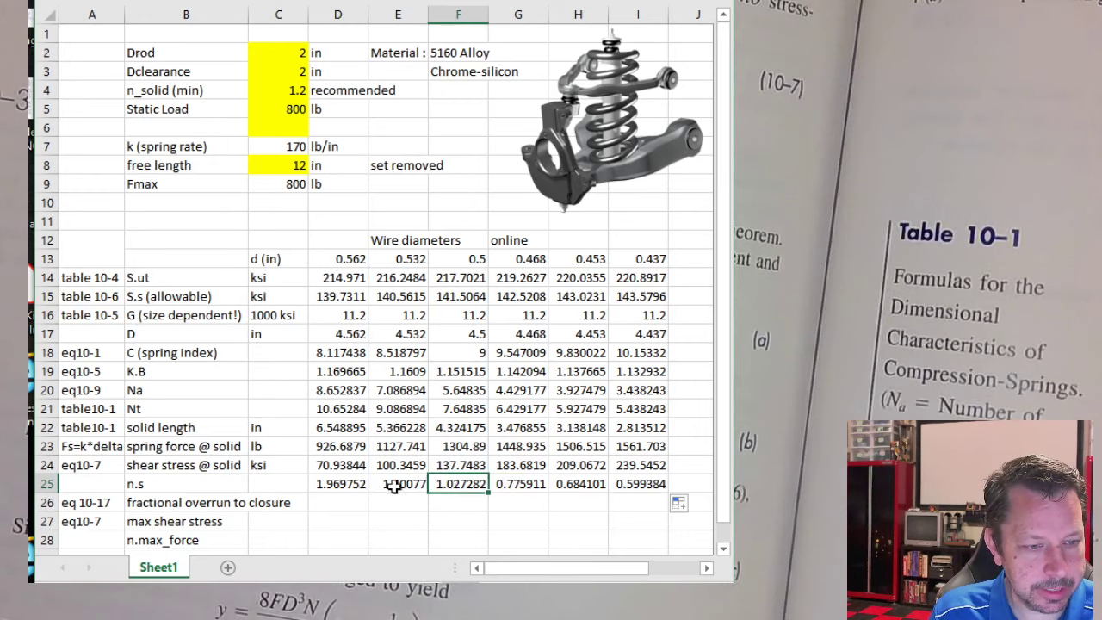
Step: Review the n.s safety factors in D25 to F25 and read equation 10-17 for fractional overrun to closure in the textbook
drag(354, 485, 456, 489)
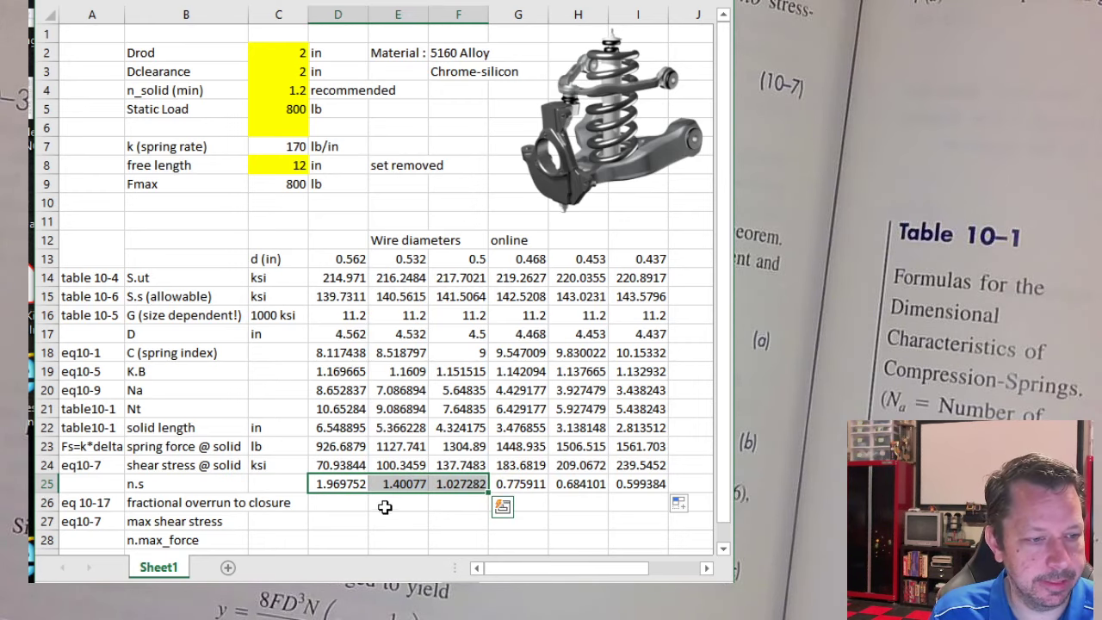
scroll(385, 509, down, 2)
click(325, 390)
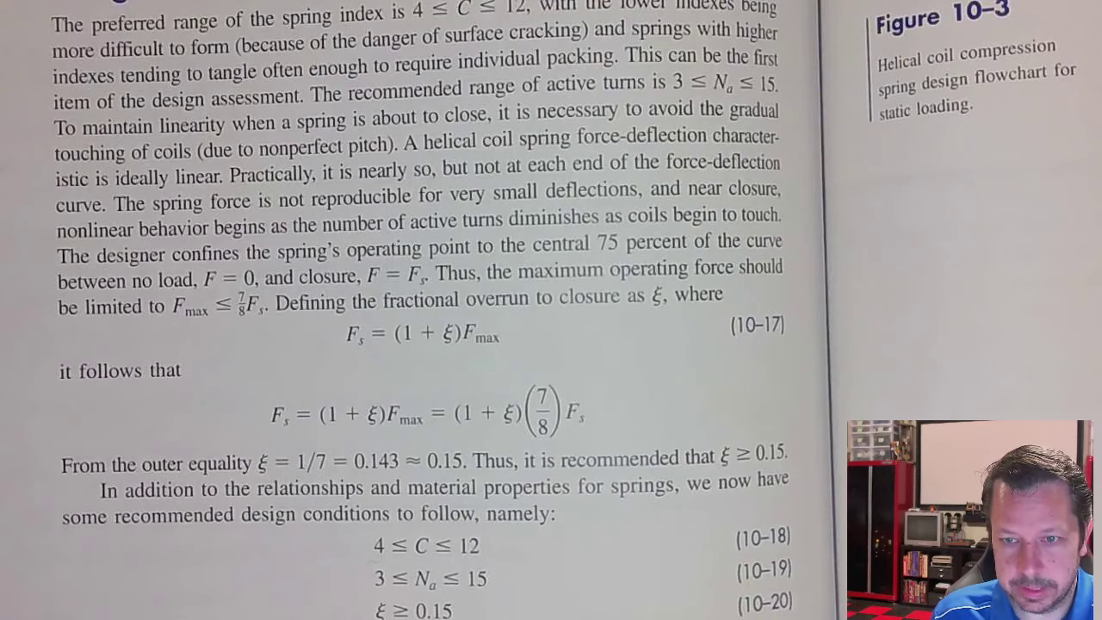
key(alt+Tab)
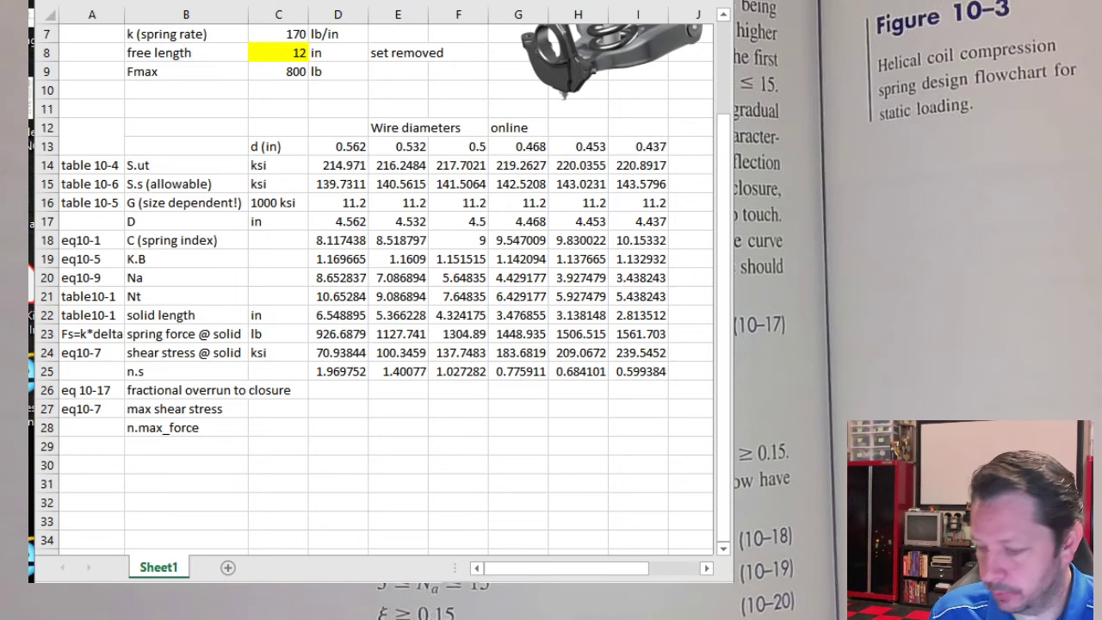
Step: Enter the fractional overrun to closure formula =D23/(C9-1) in D26
click(333, 392)
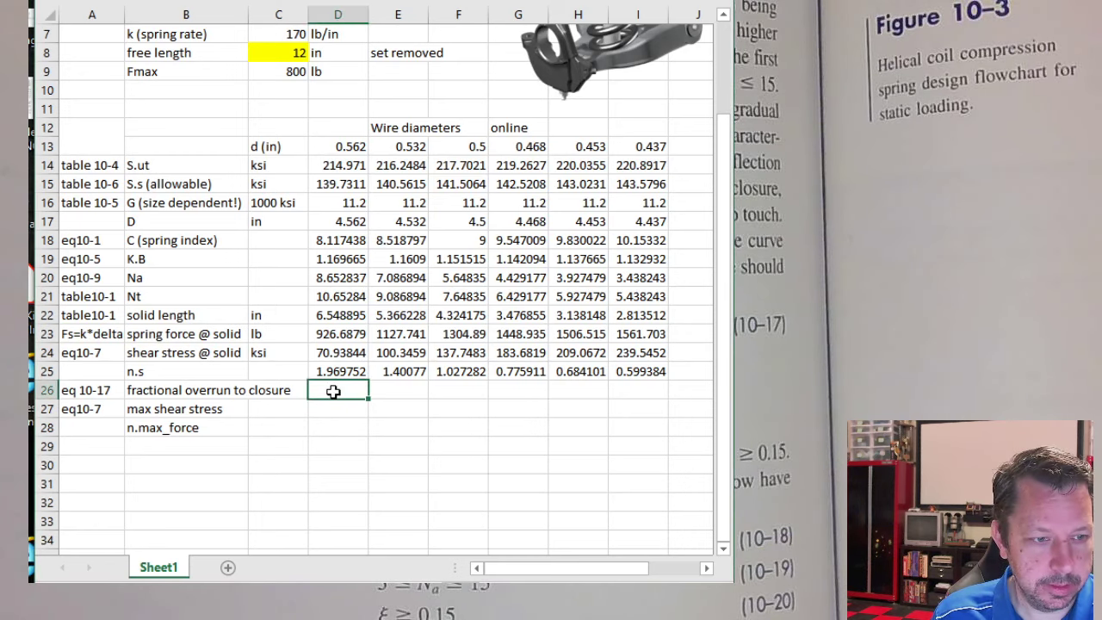
text(=)
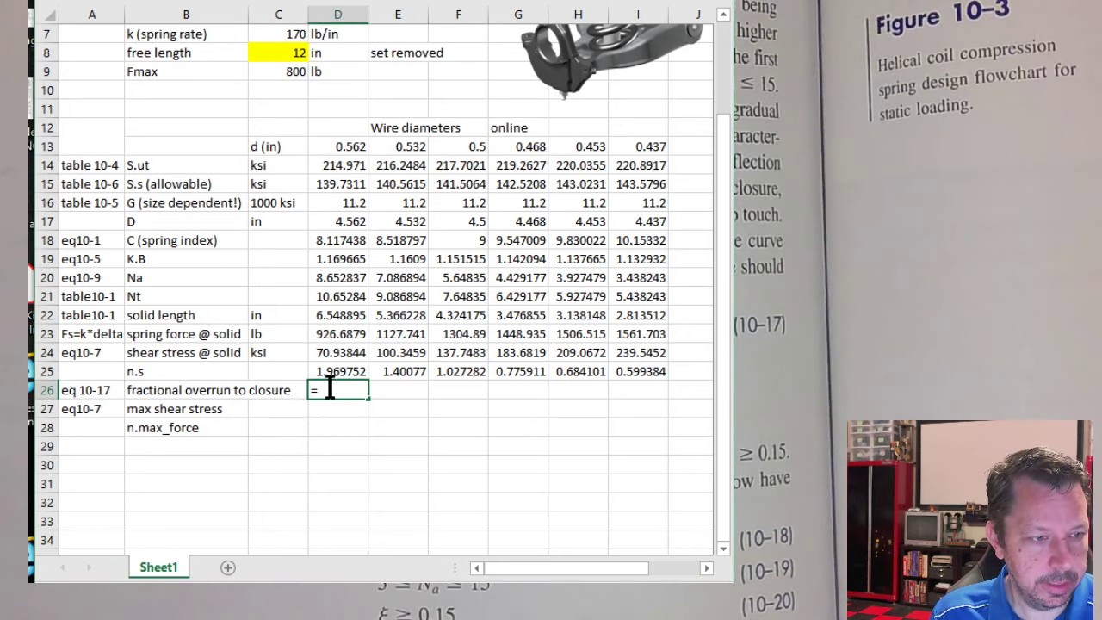
click(330, 334)
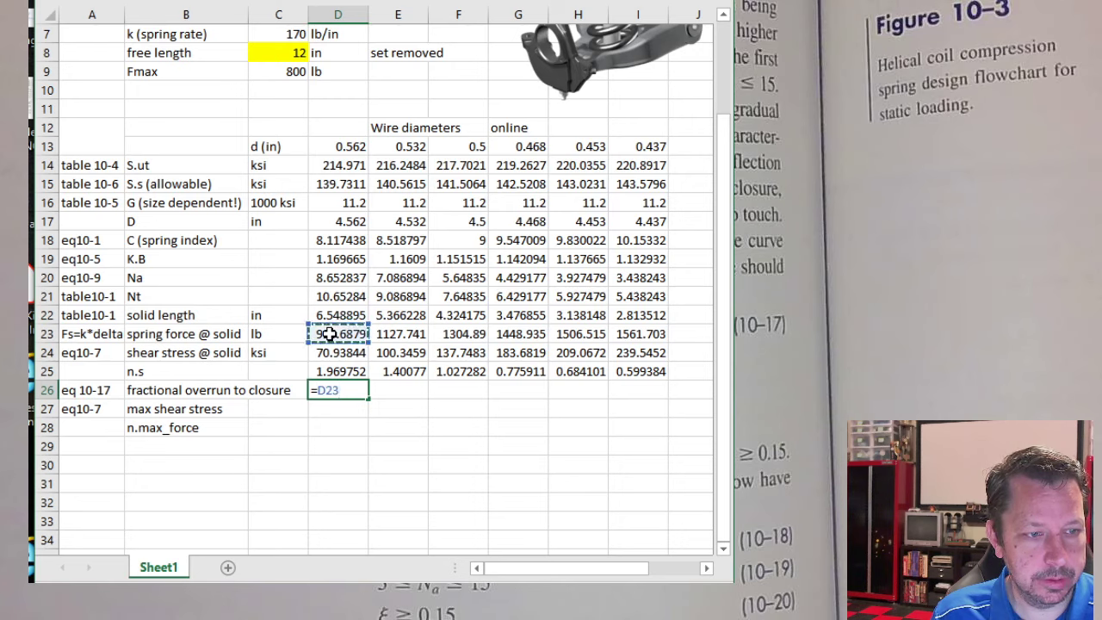
text(/()
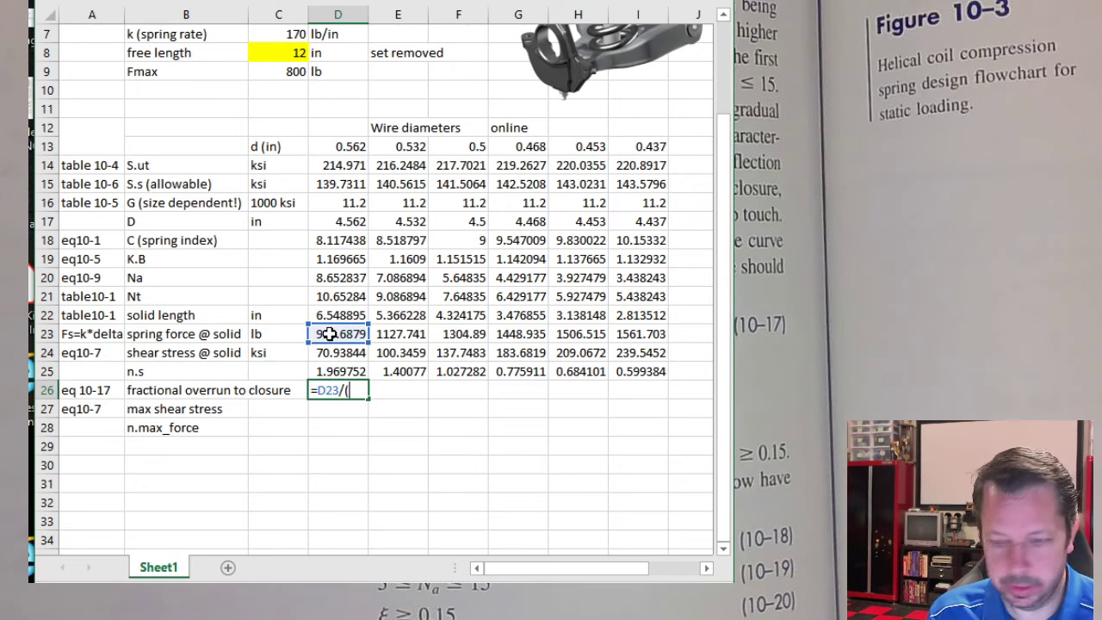
click(286, 72)
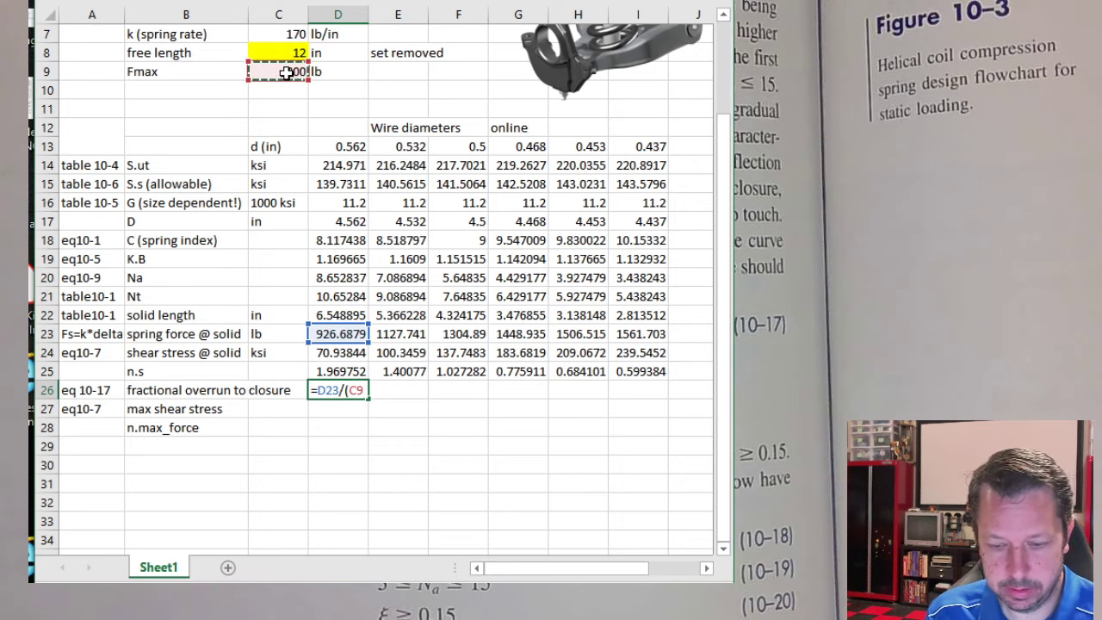
text(-1)
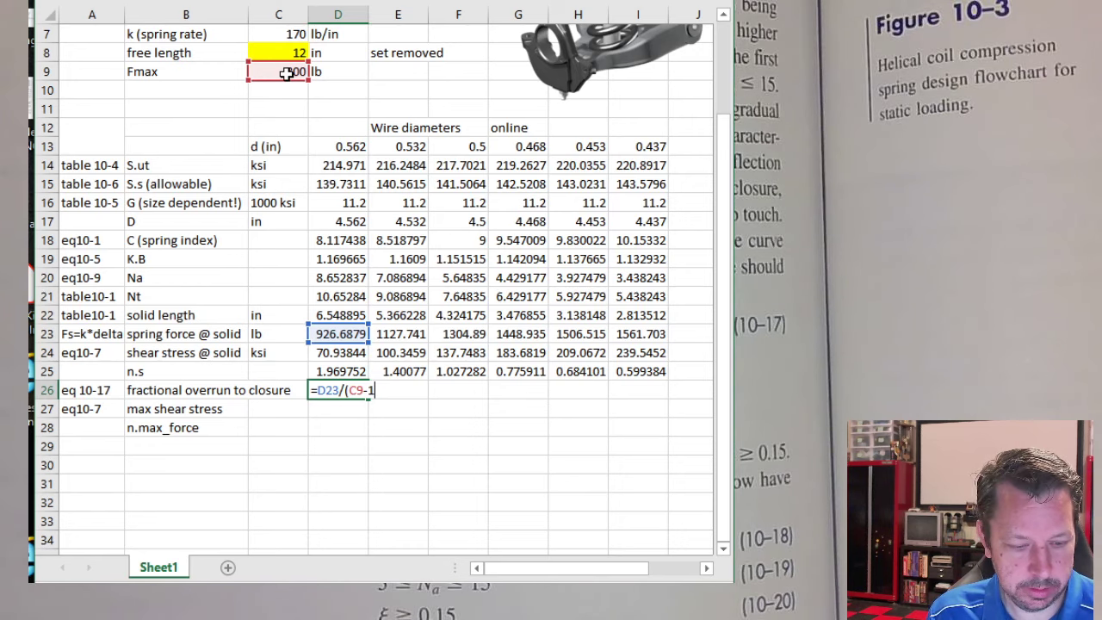
text())
key(Return)
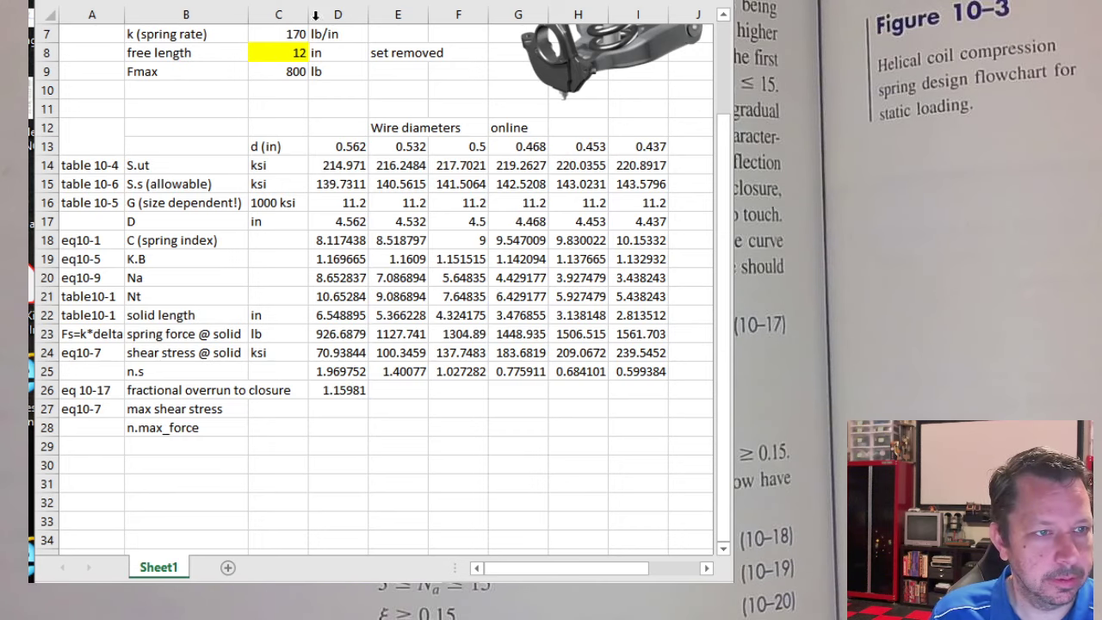
Step: Correct the fractional overrun formula in D26 to =D23/C9-1 by removing the parentheses
key(alt+Tab)
click(339, 390)
key(ctrl+c)
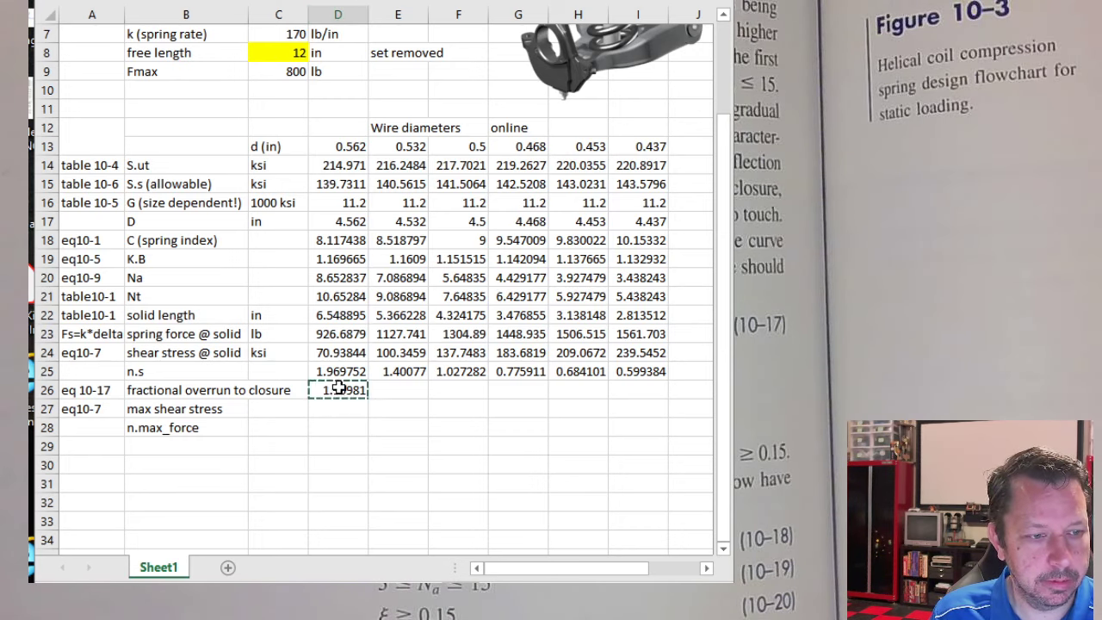
key(alt+Tab)
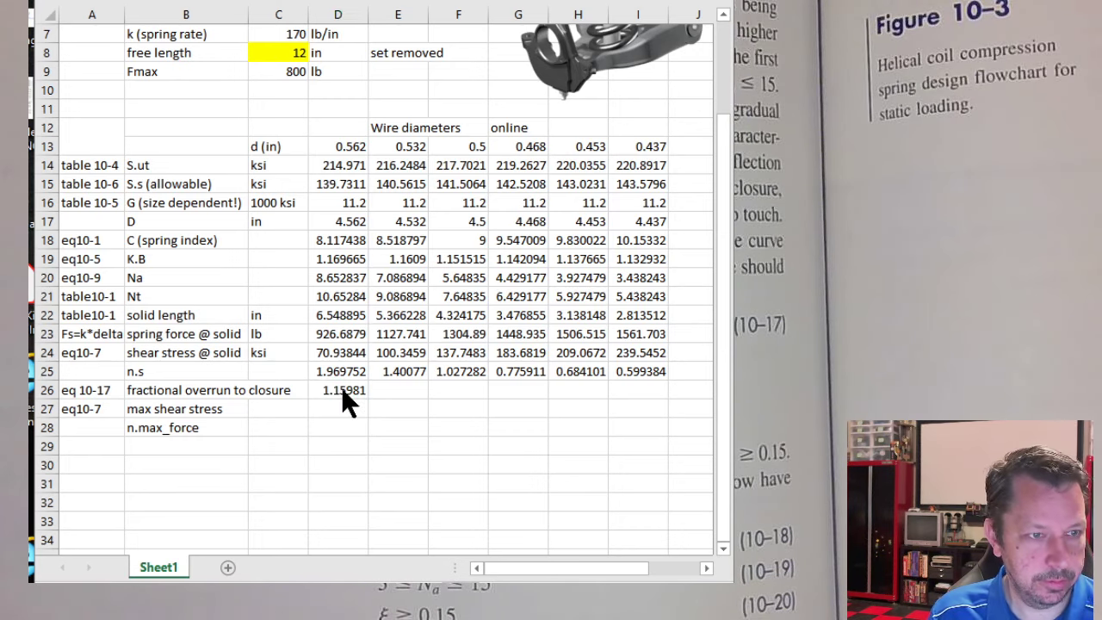
key(alt+Tab)
key(Up)
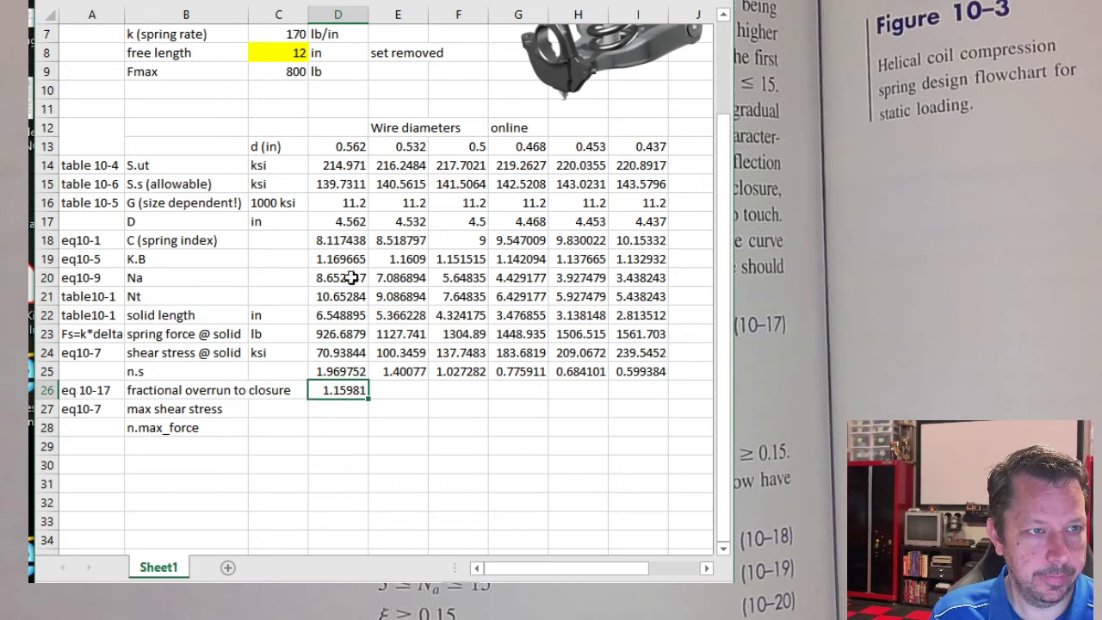
key(F2)
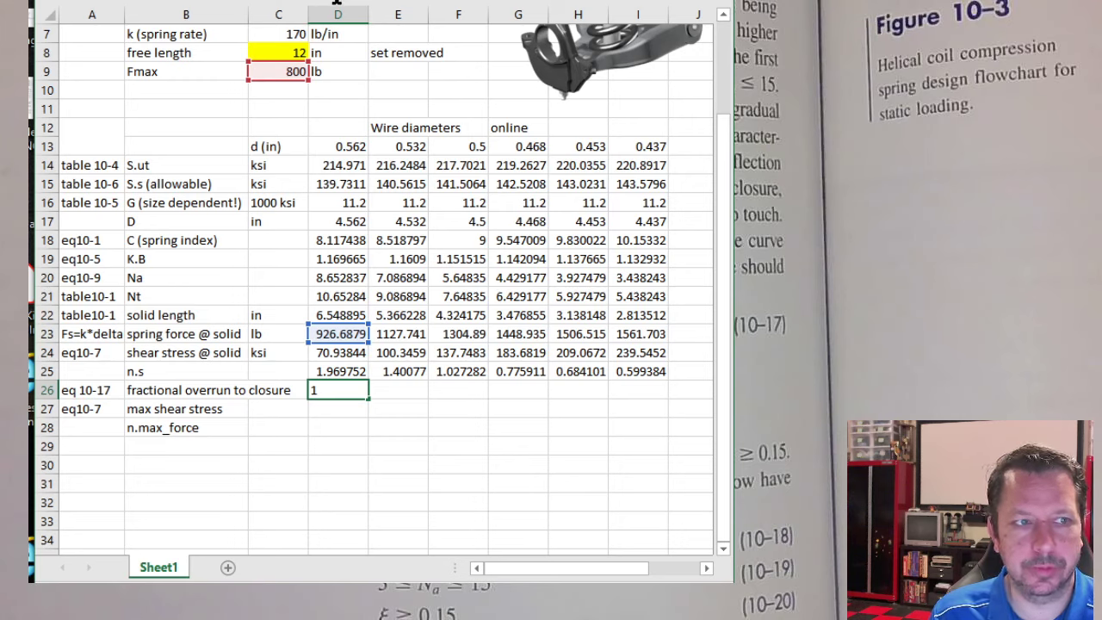
key(Return)
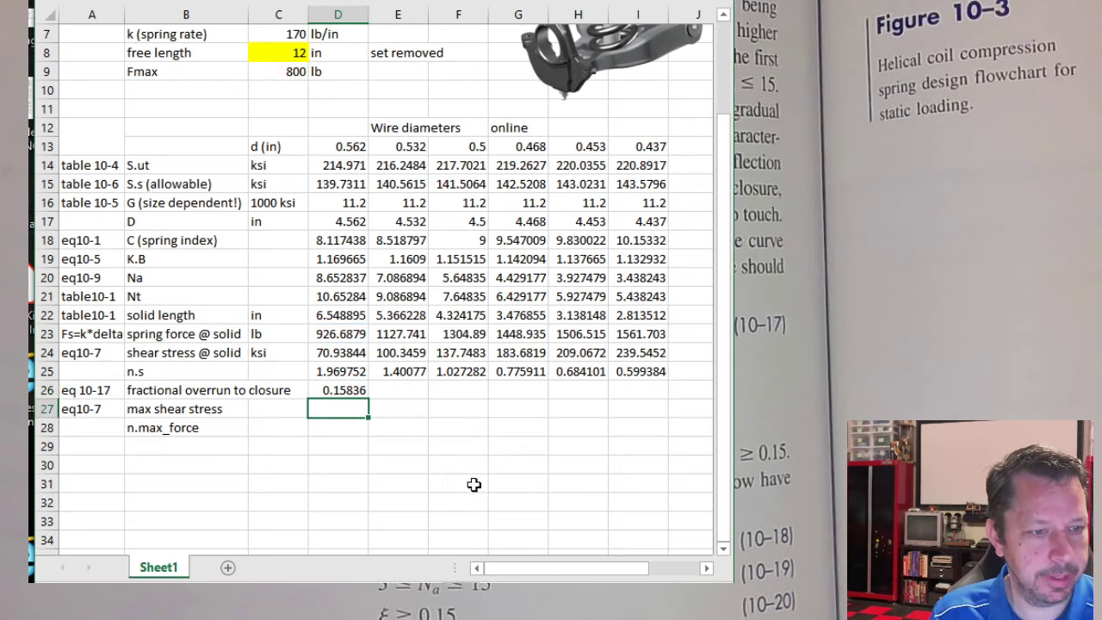
Step: Make the Fmax reference in D26 absolute ($C$9) and copy the fractional overrun formula across to I26
click(343, 392)
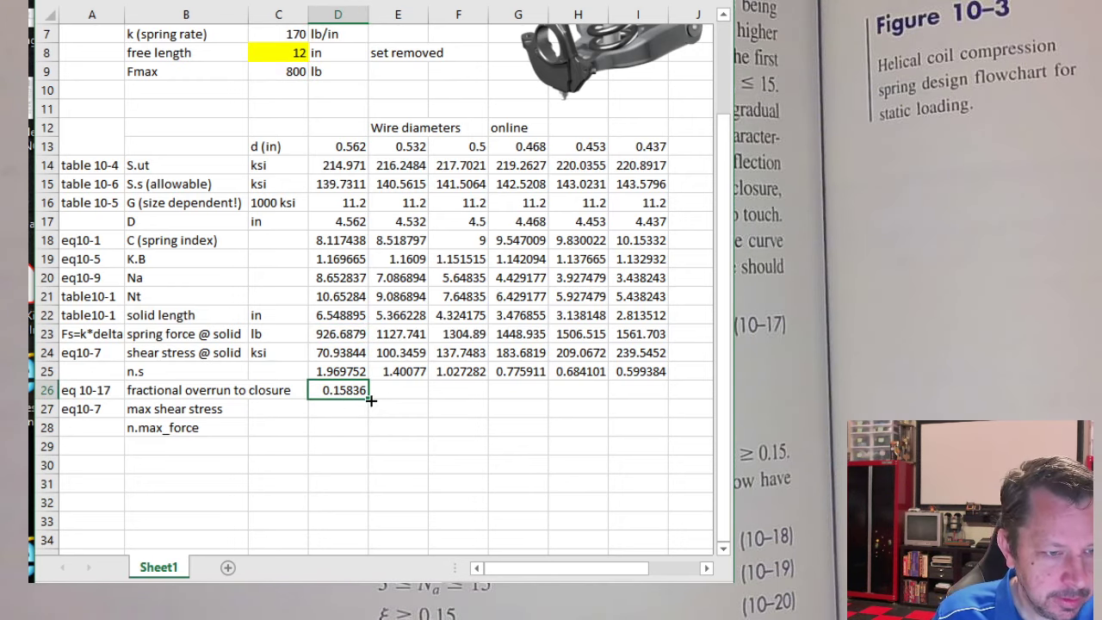
double_click(344, 392)
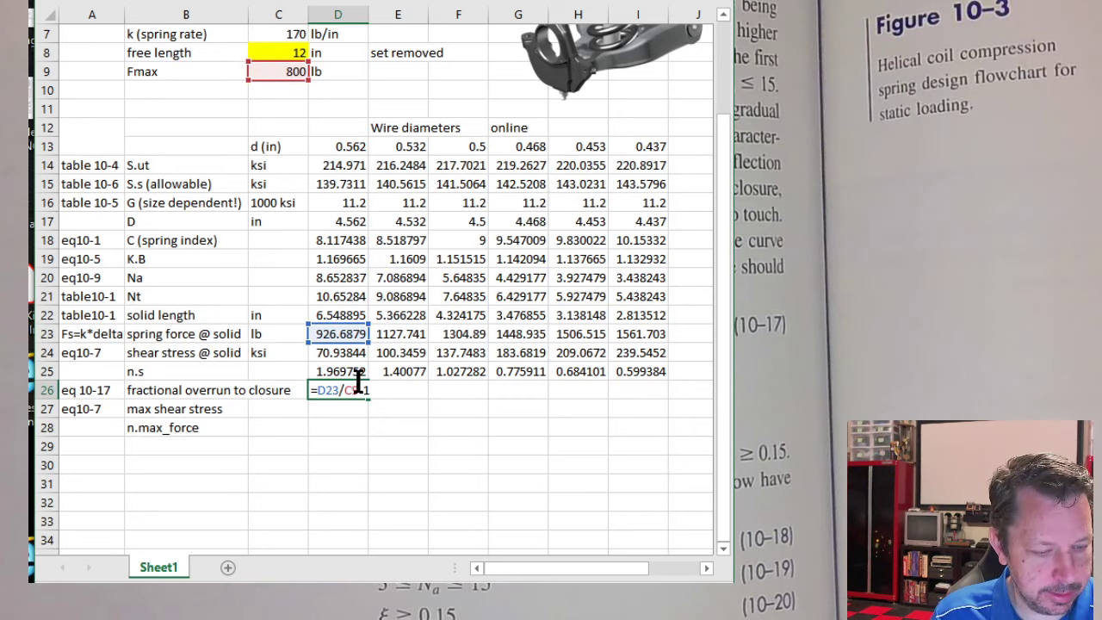
key(F4)
key(Return)
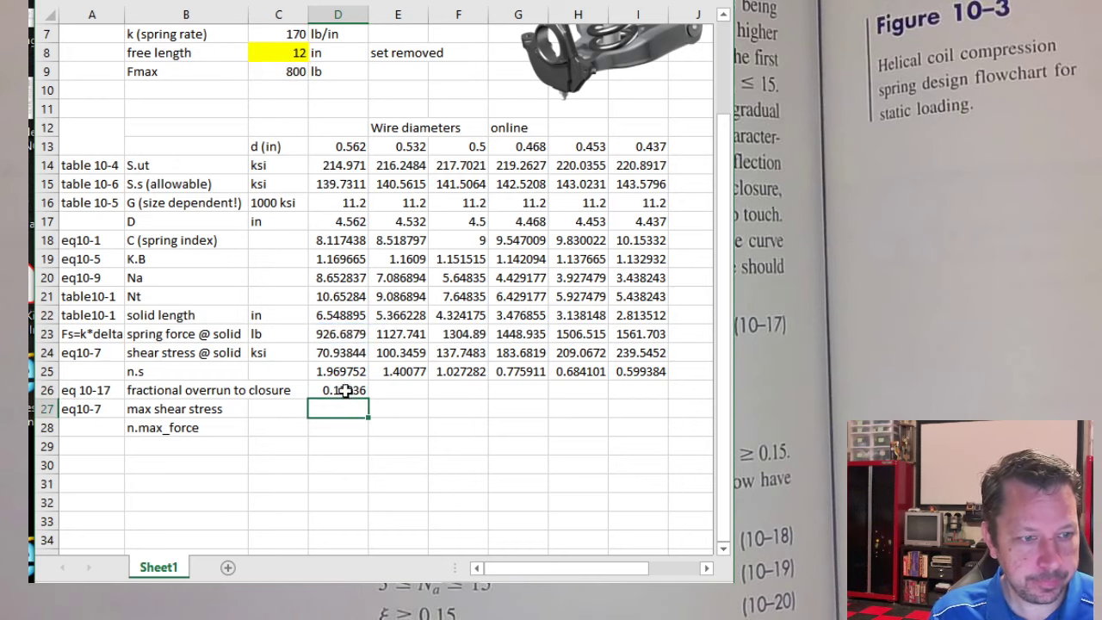
key(Up)
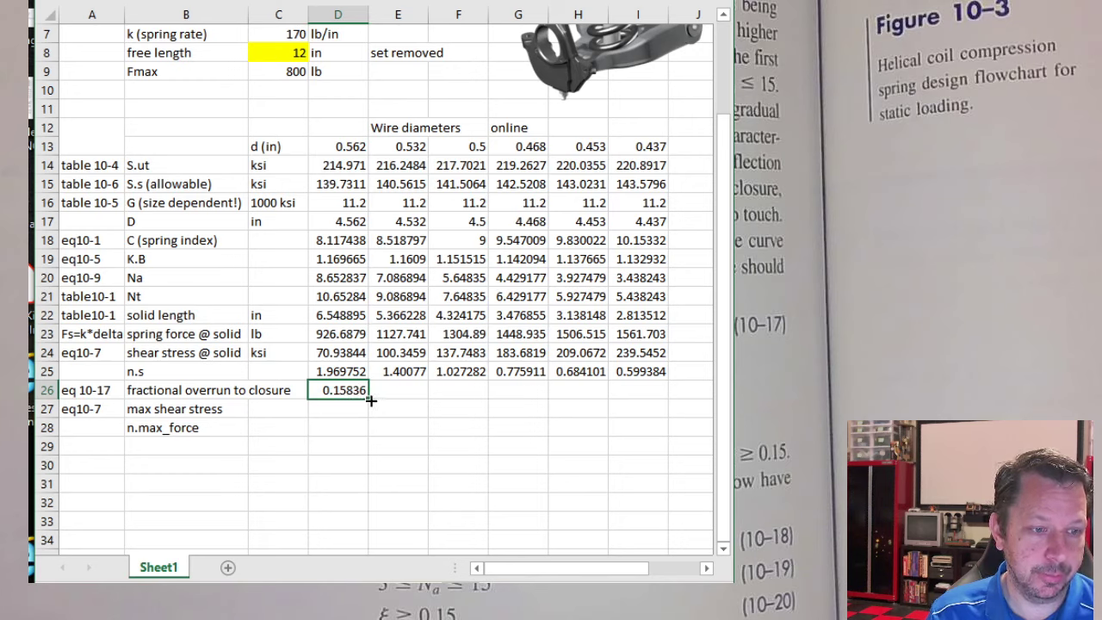
drag(370, 400, 663, 404)
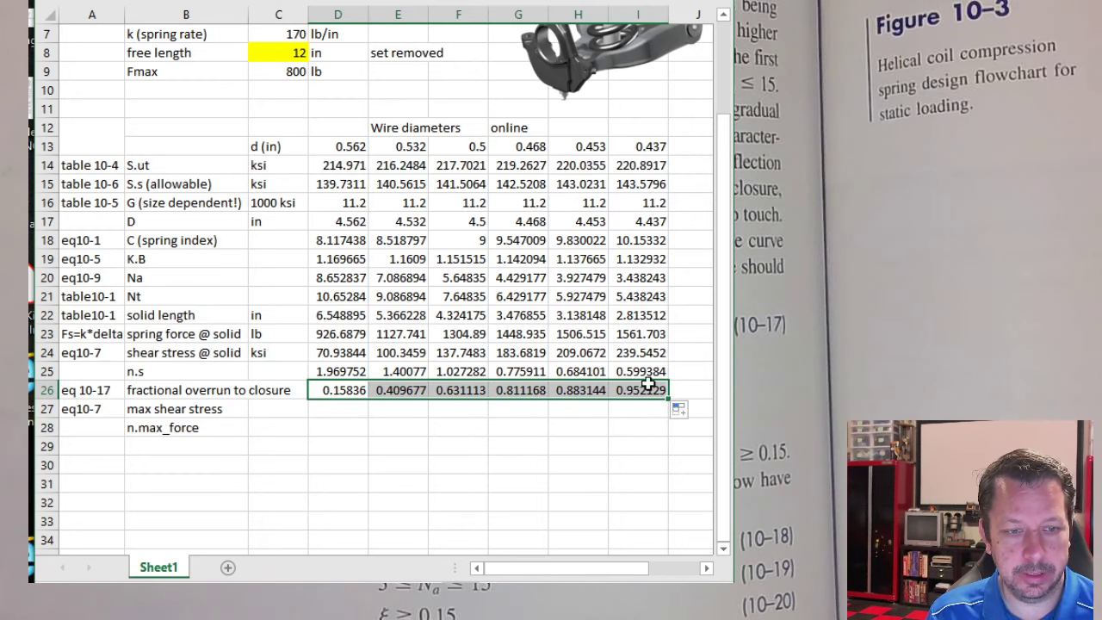
click(341, 391)
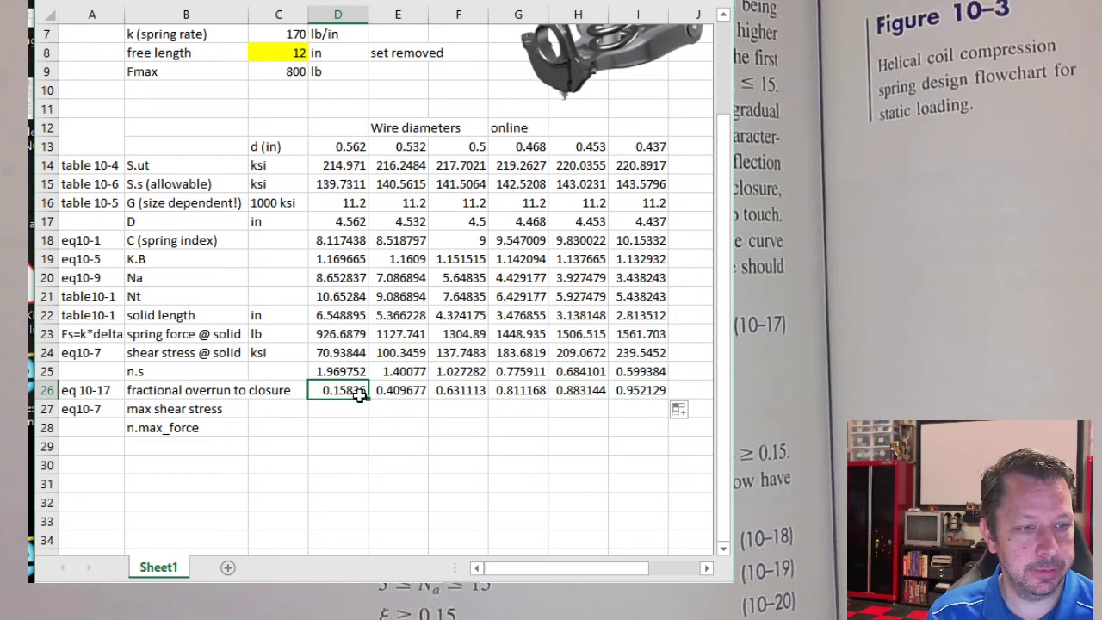
Step: Start the max shear stress formula in D27 with =D19*(8*$C$9*D17)/, keeping the Fmax reference absolute
click(334, 410)
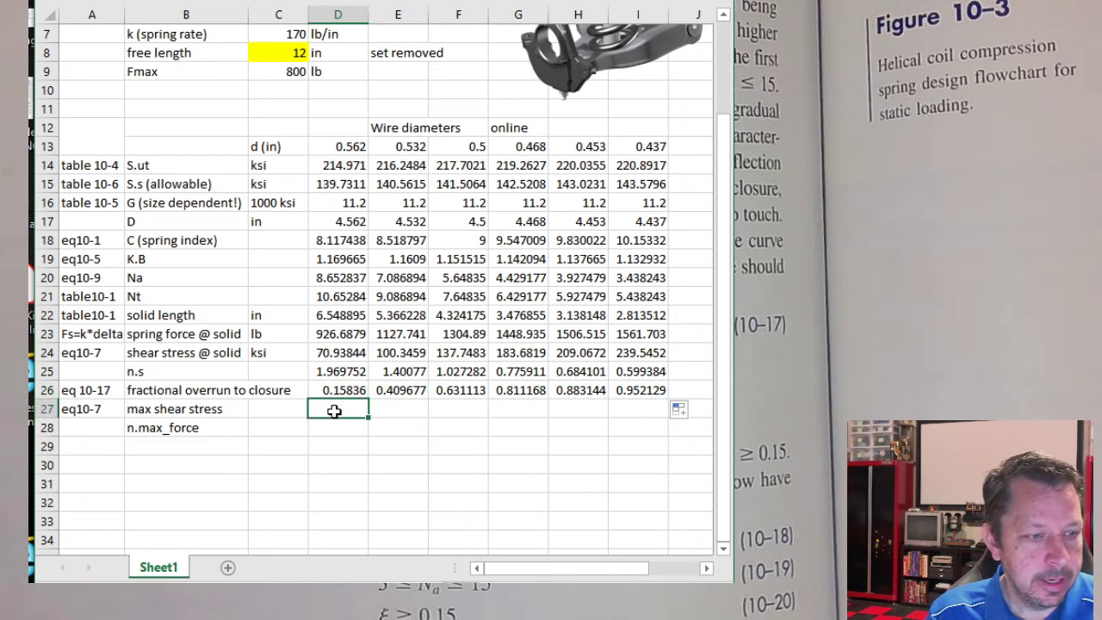
click(339, 351)
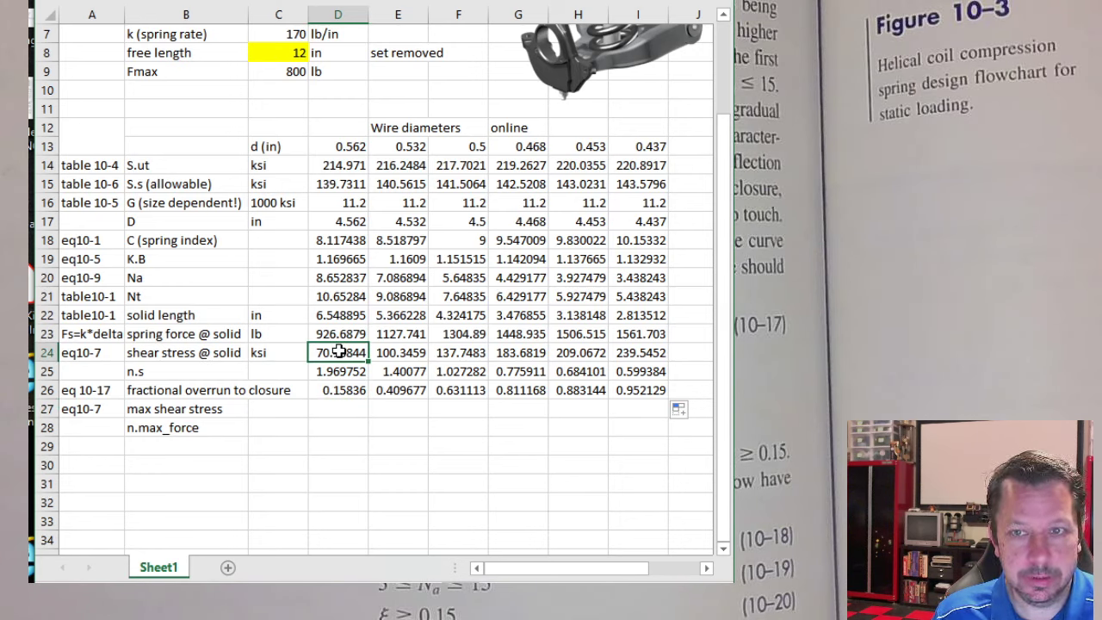
click(275, 71)
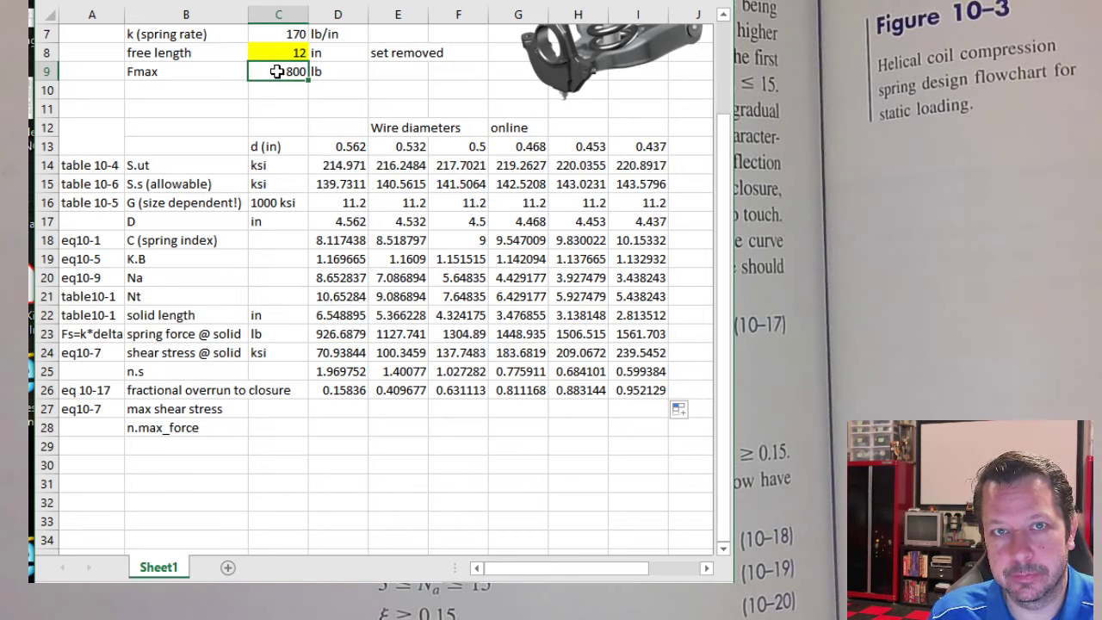
click(342, 411)
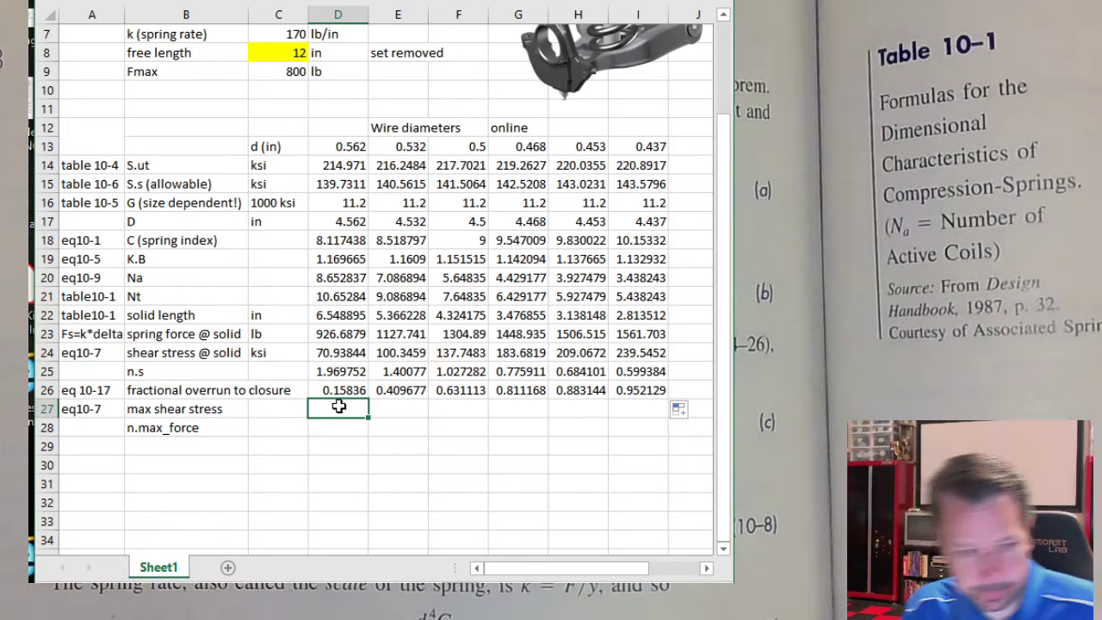
text(=)
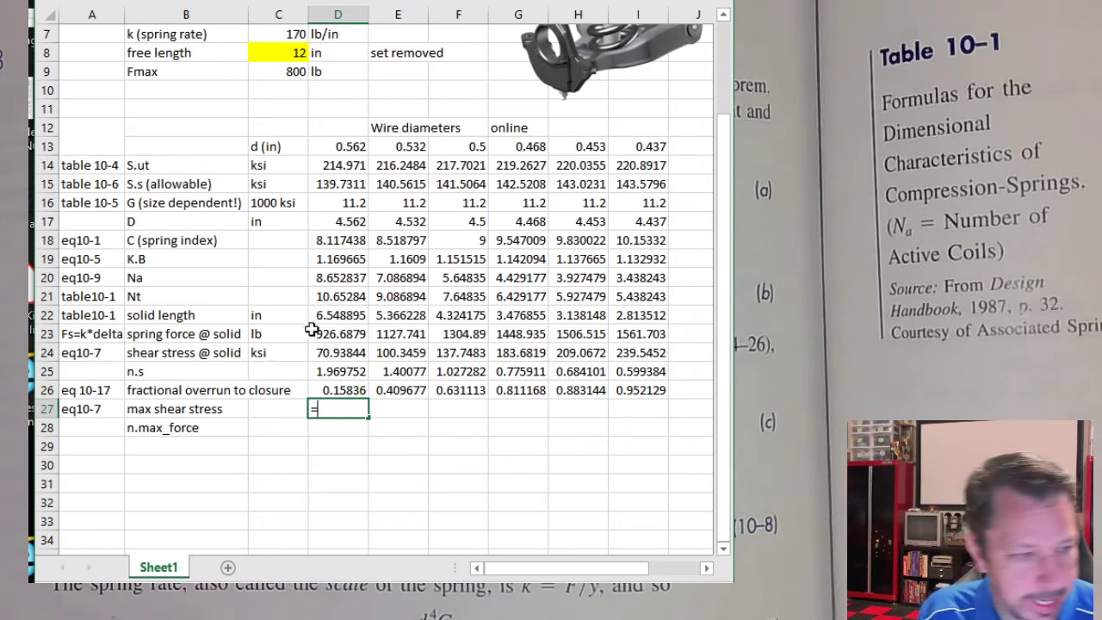
click(337, 260)
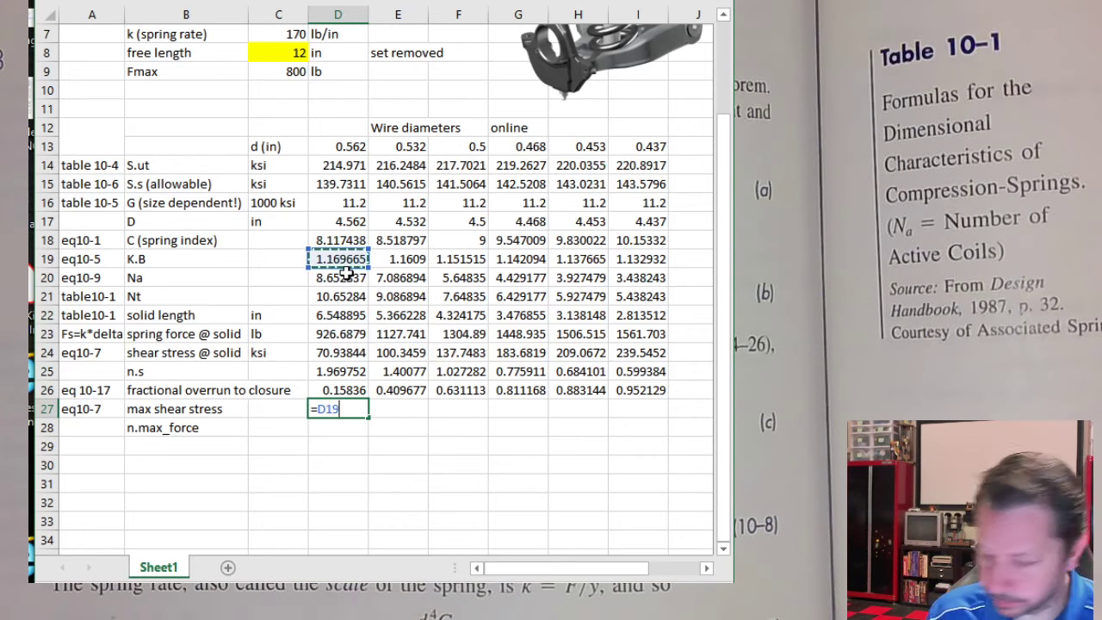
text(*)
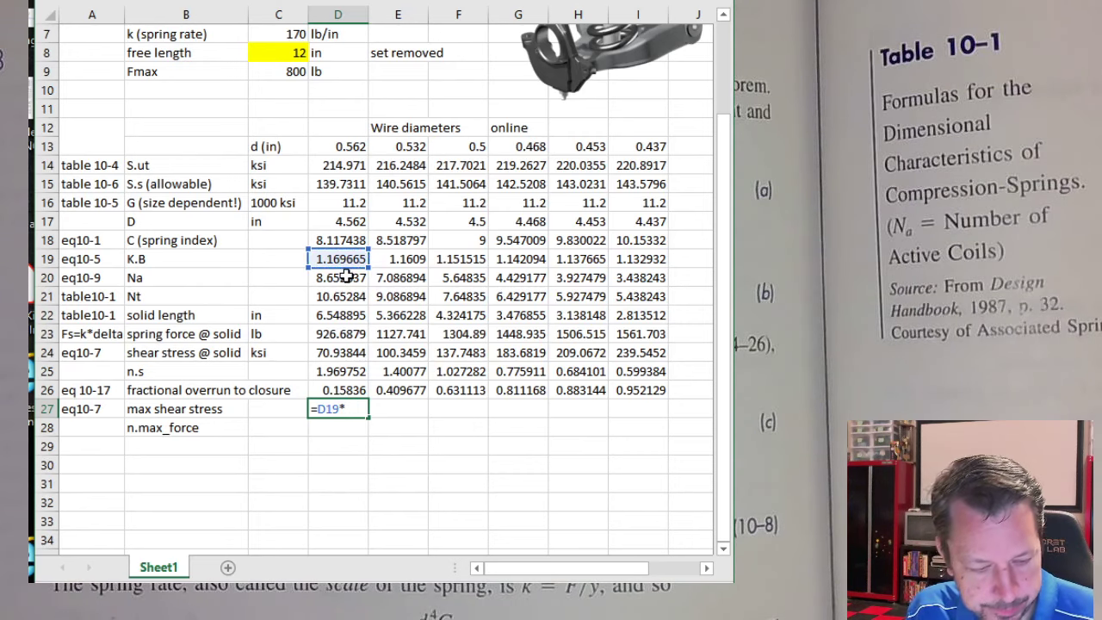
text((8)
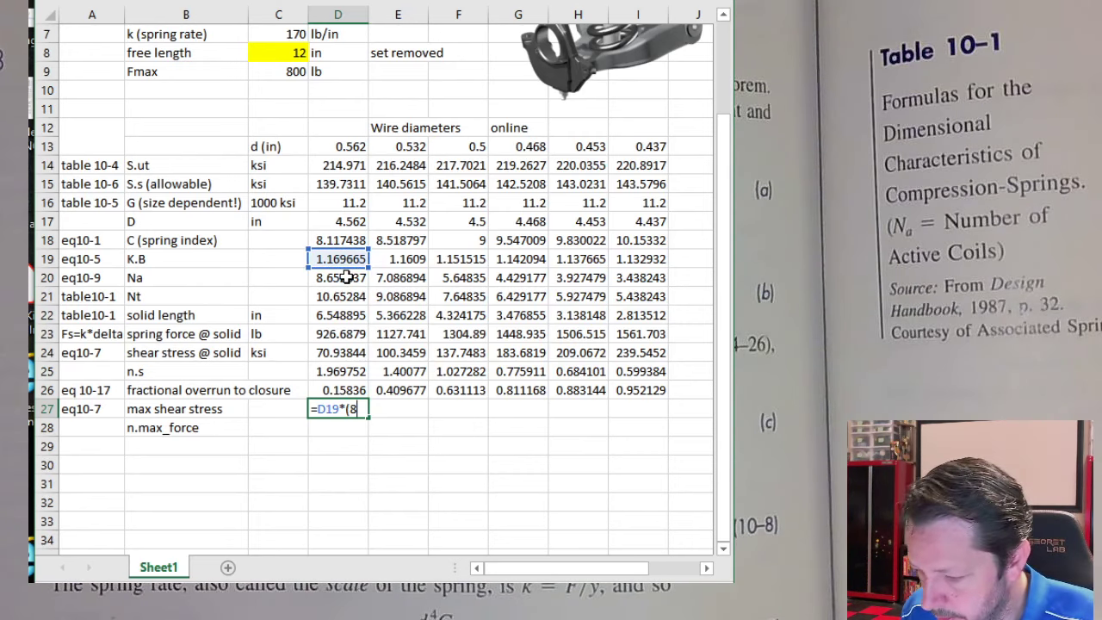
text(*)
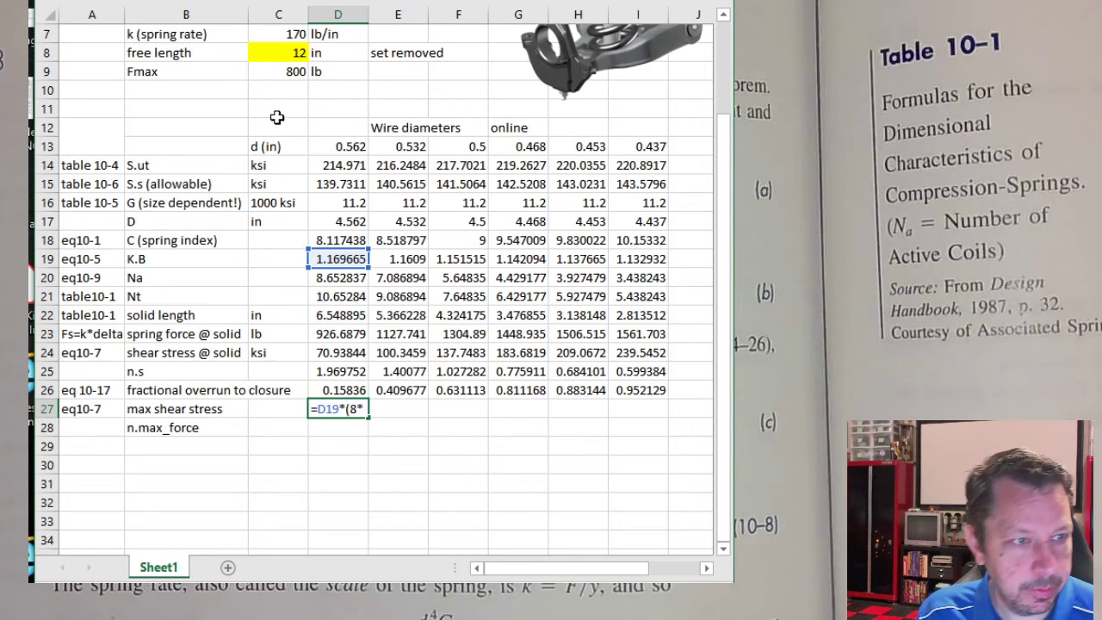
click(270, 73)
key(F4)
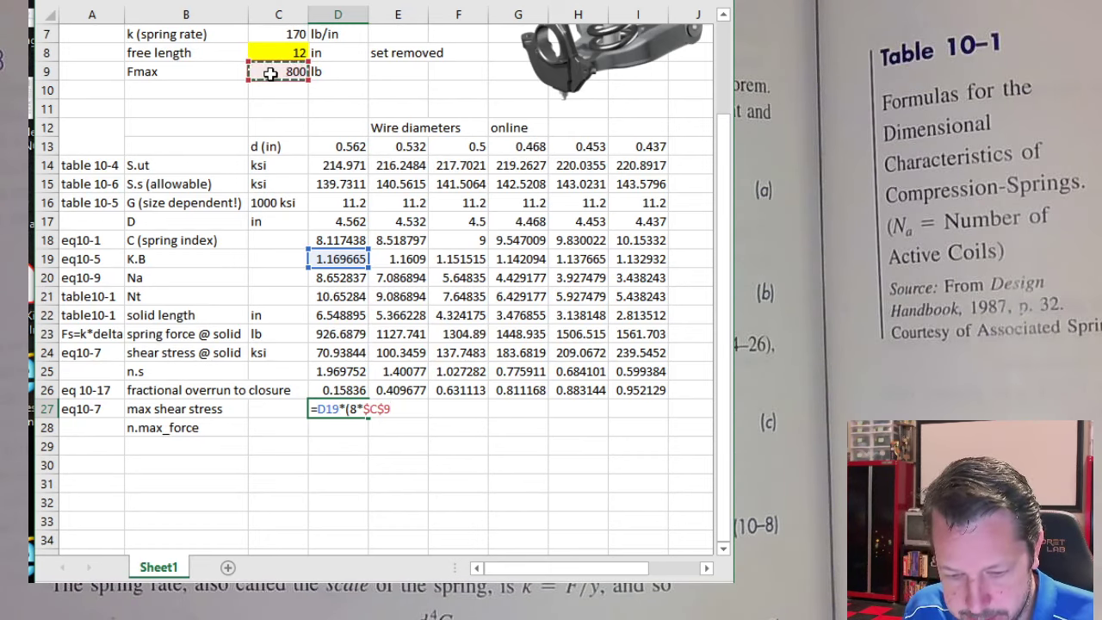
text(*)
click(332, 221)
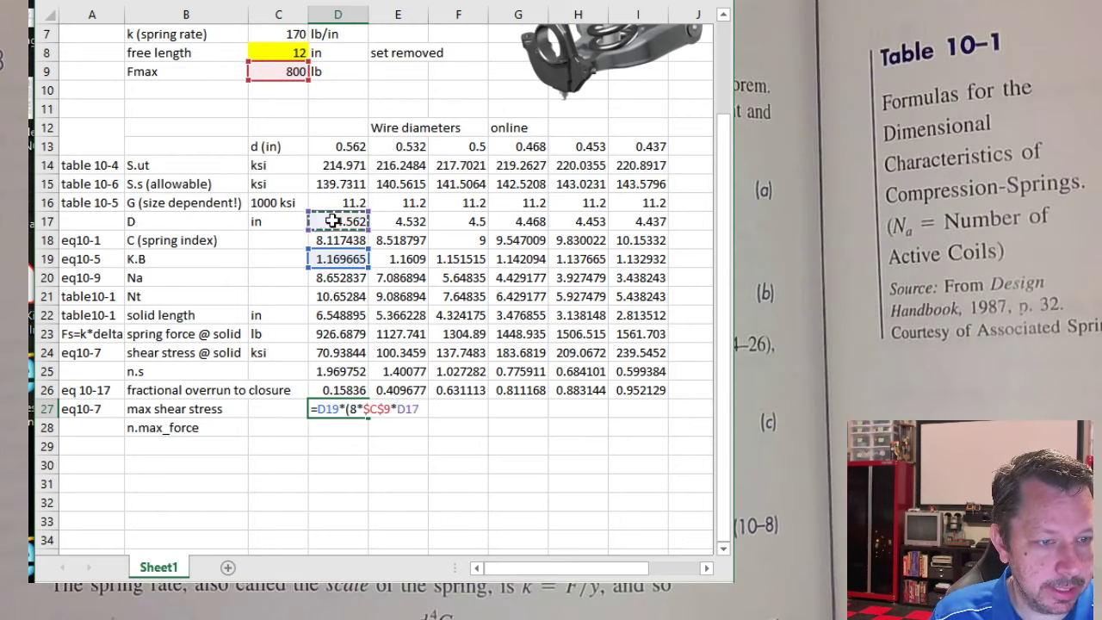
text()/)
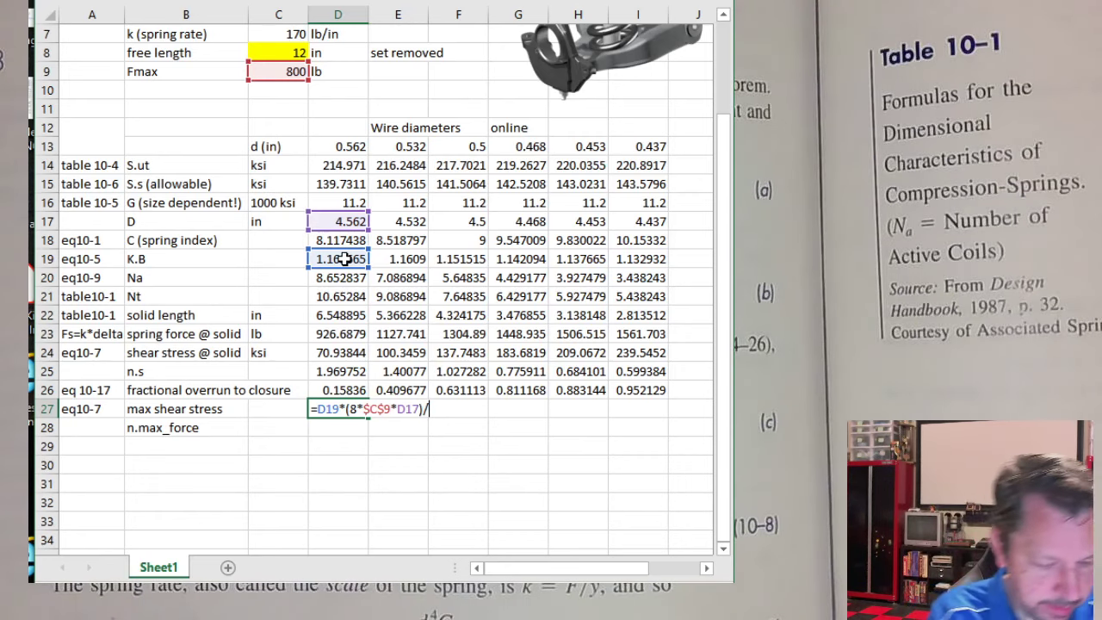
Step: Complete the max shear stress formula in D27 with the divisors (pi()*D13^3)/1000 and copy it across to I27
text(pi)
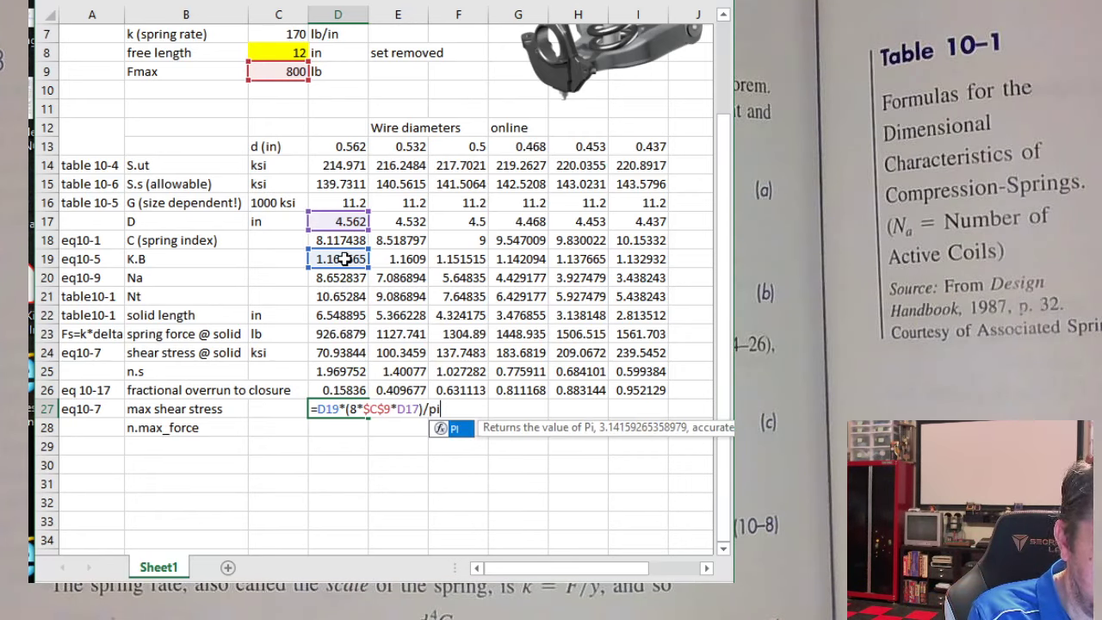
key(BackSpace)
key(BackSpace)
text(()
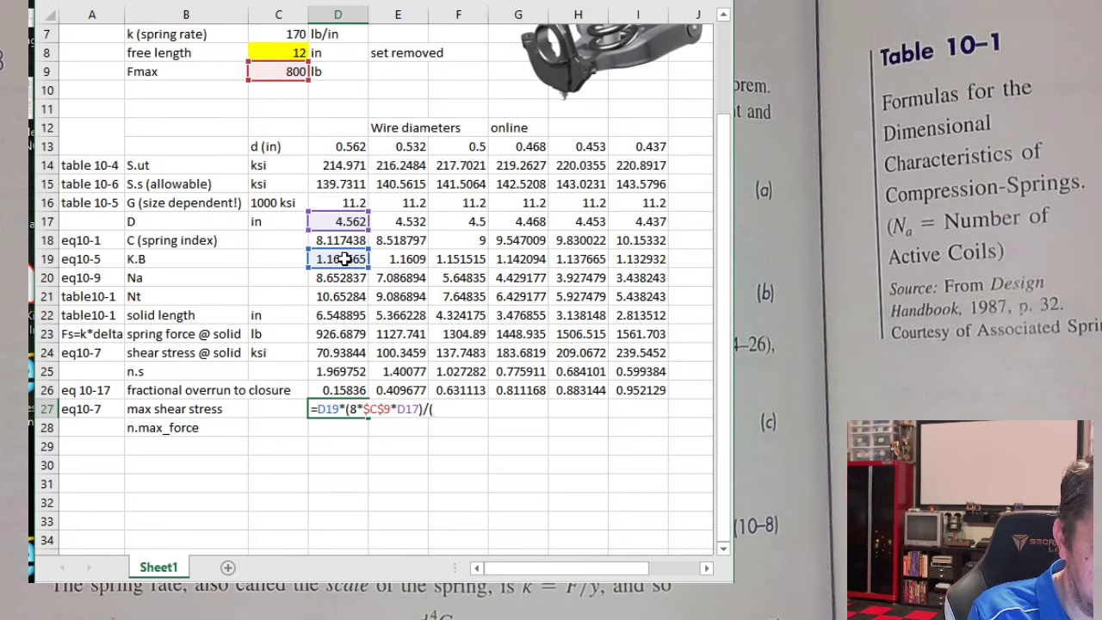
text(pi)
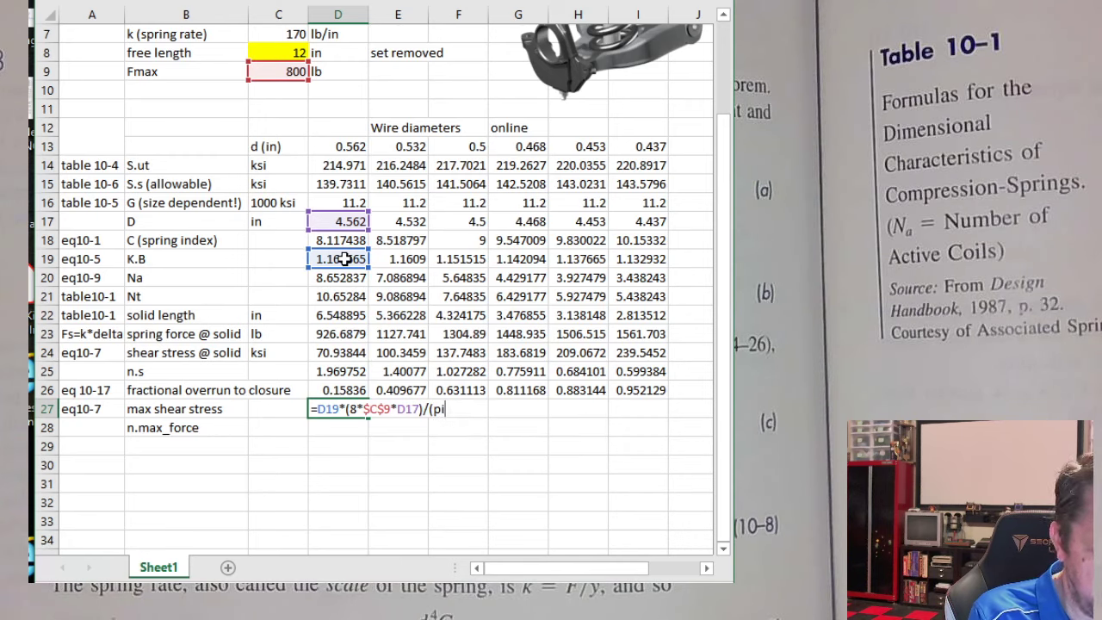
text(())
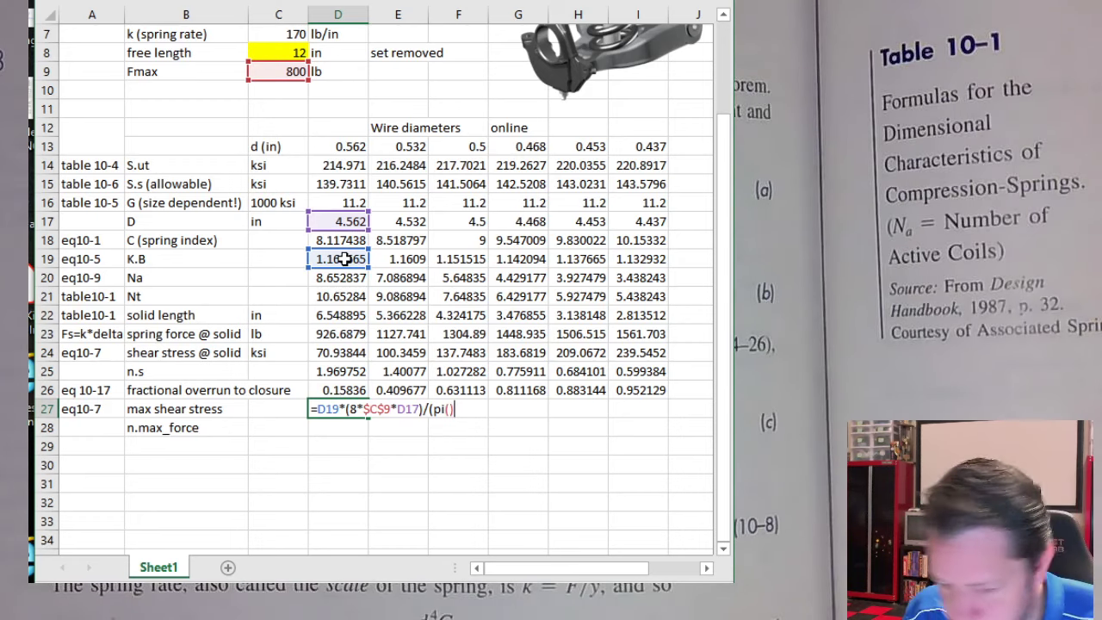
text(*)
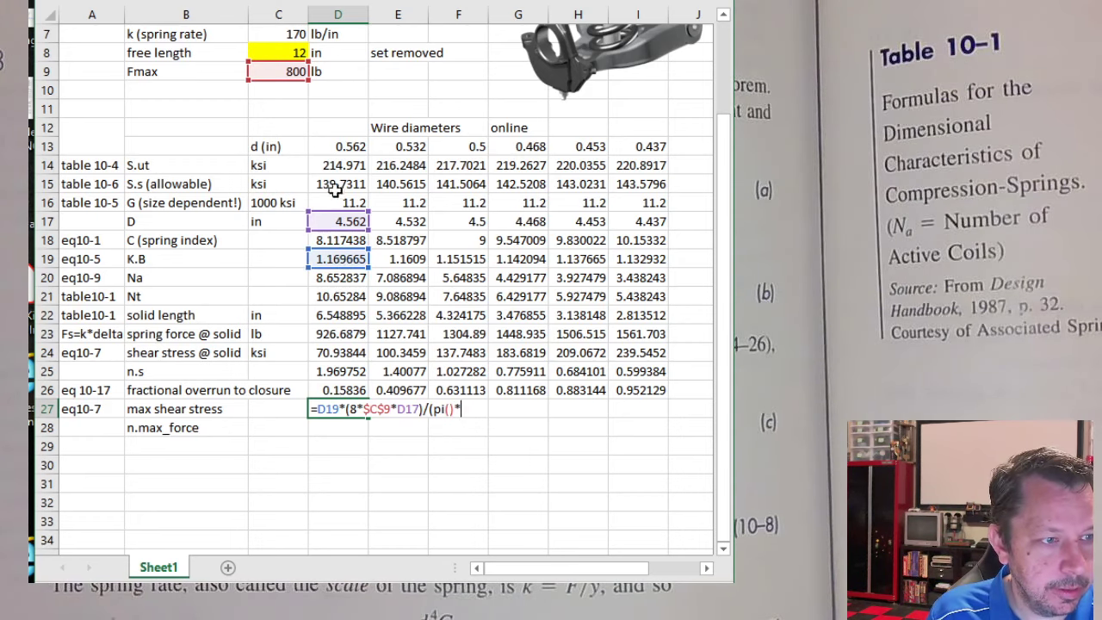
click(341, 148)
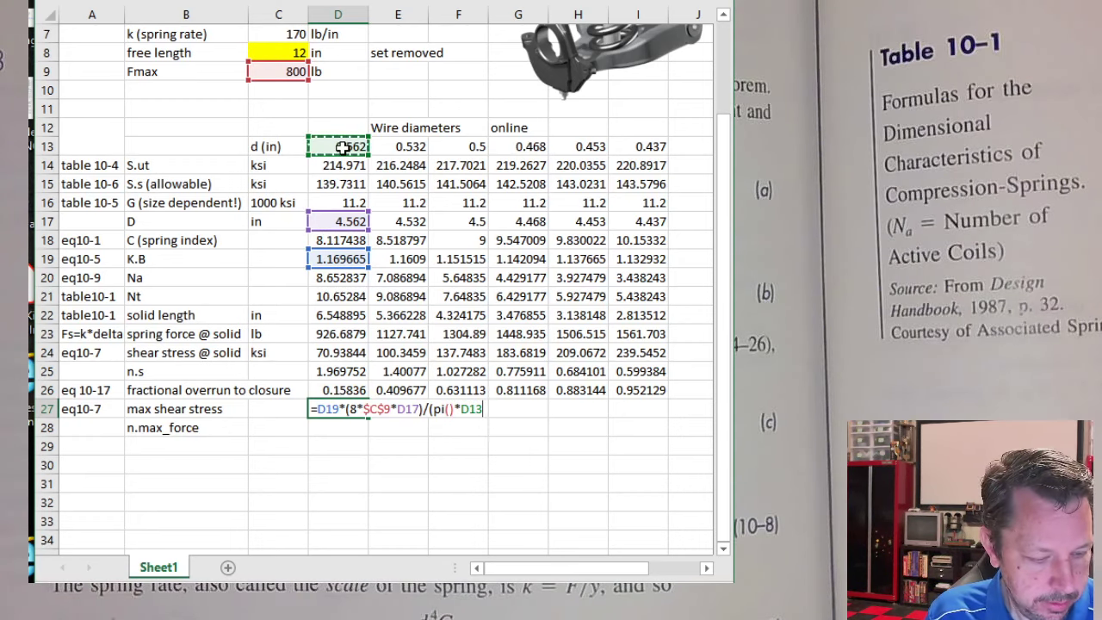
text(^)
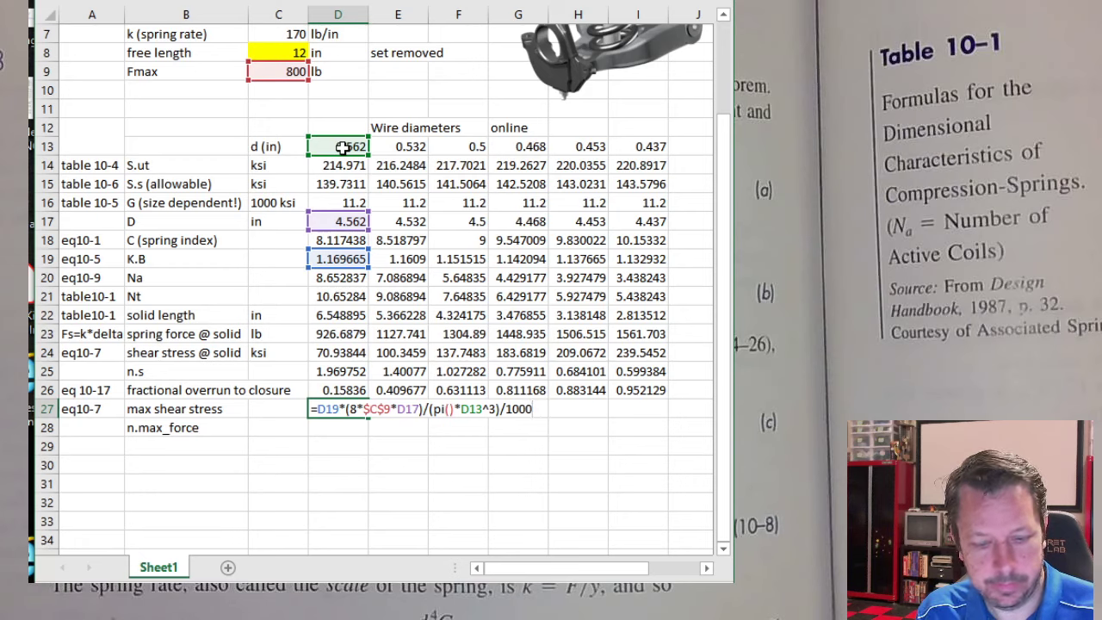
text(3)/1000)
key(Return)
click(340, 409)
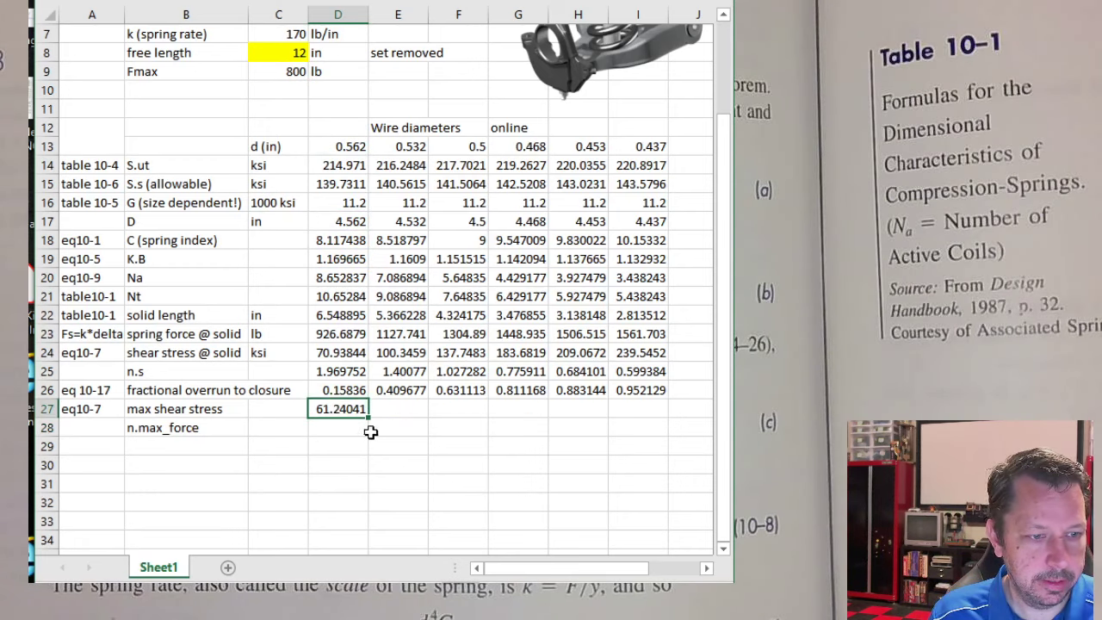
drag(368, 417, 666, 420)
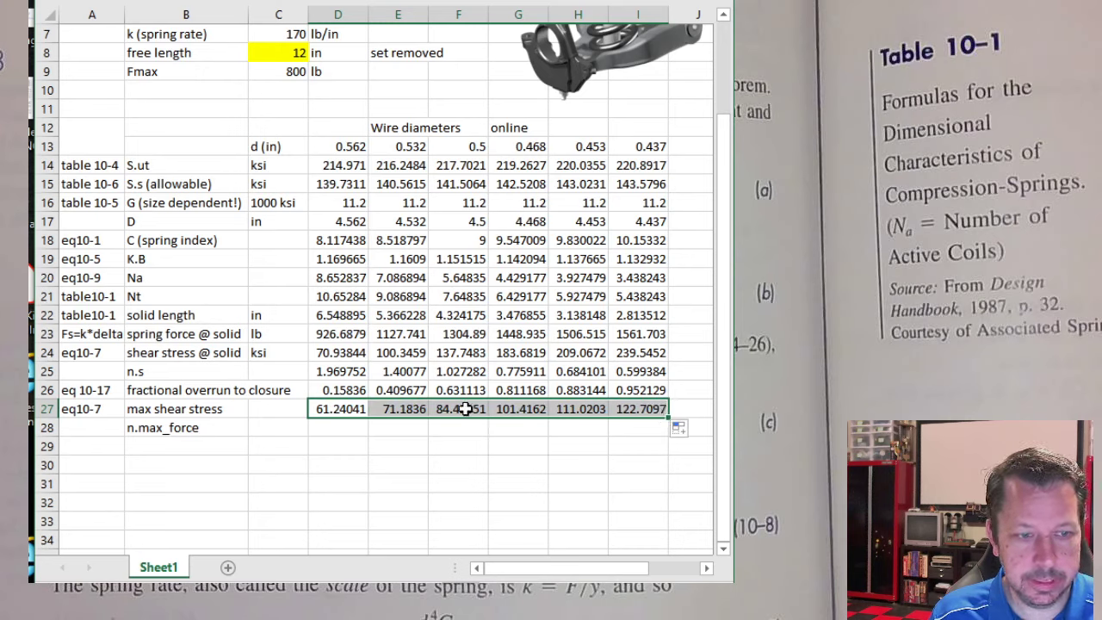
Step: Enter the n.max_force safety factor formula =D15/D27 in D28 and copy it across to I28
click(338, 431)
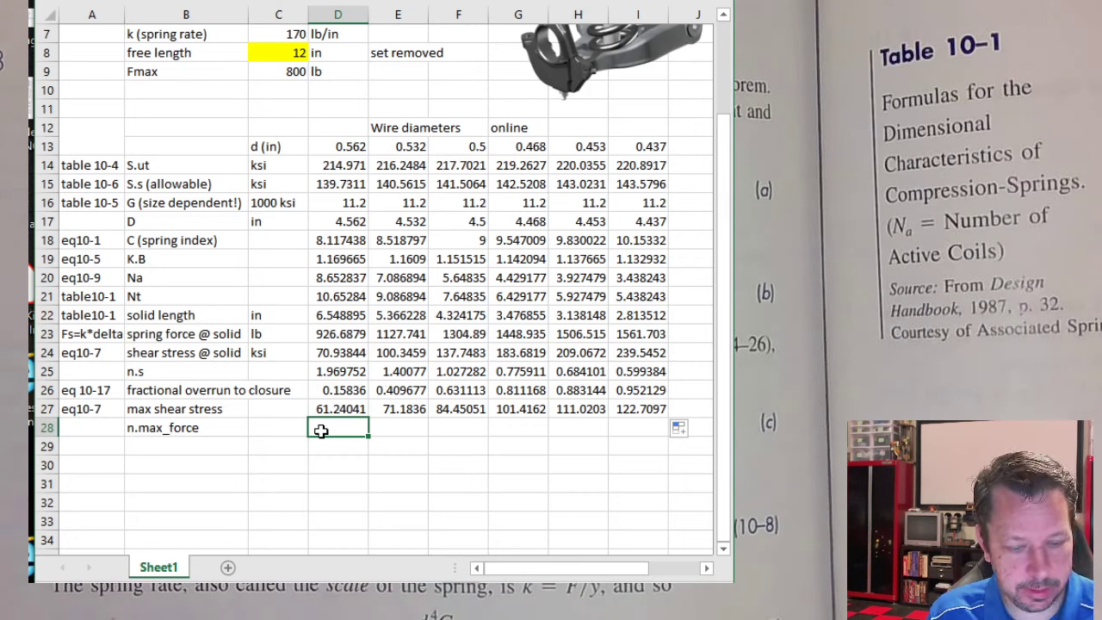
text(=)
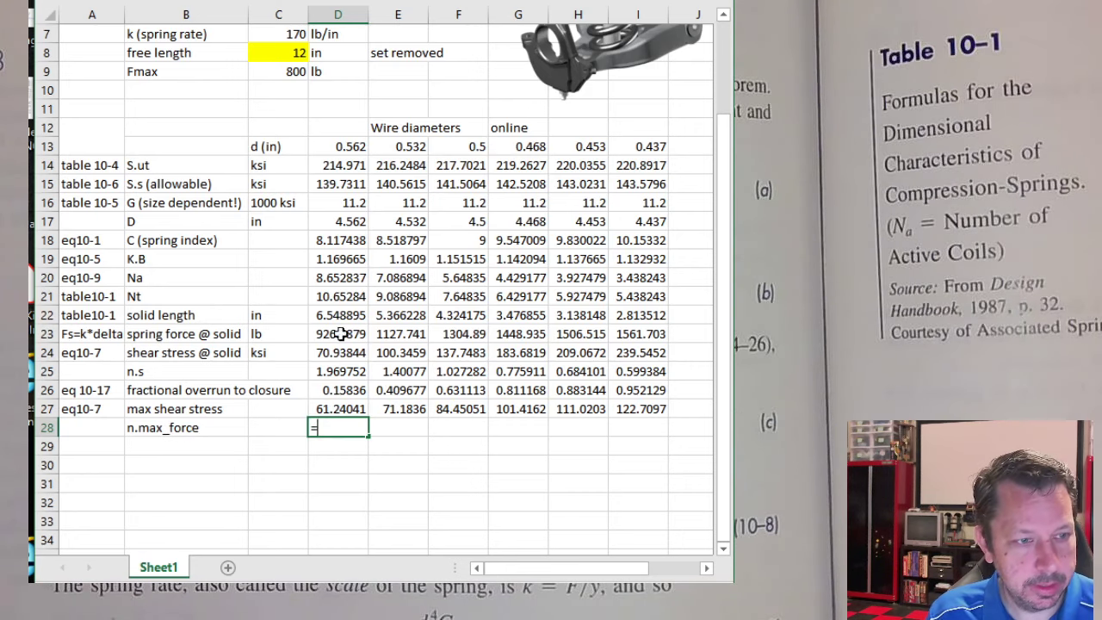
click(343, 183)
text(/)
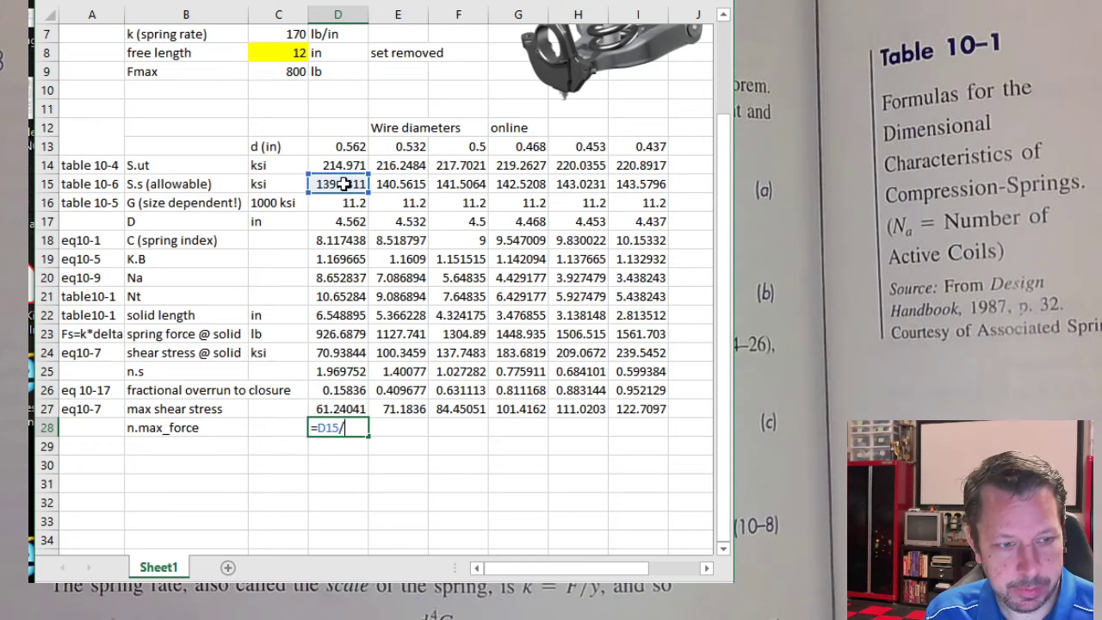
click(345, 410)
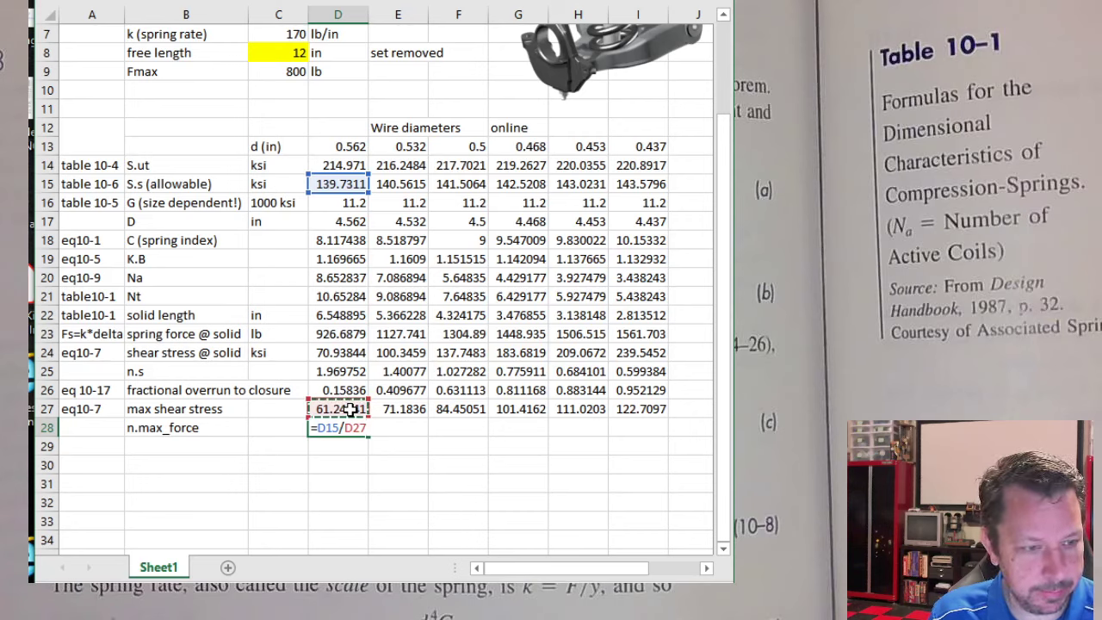
key(Return)
click(352, 427)
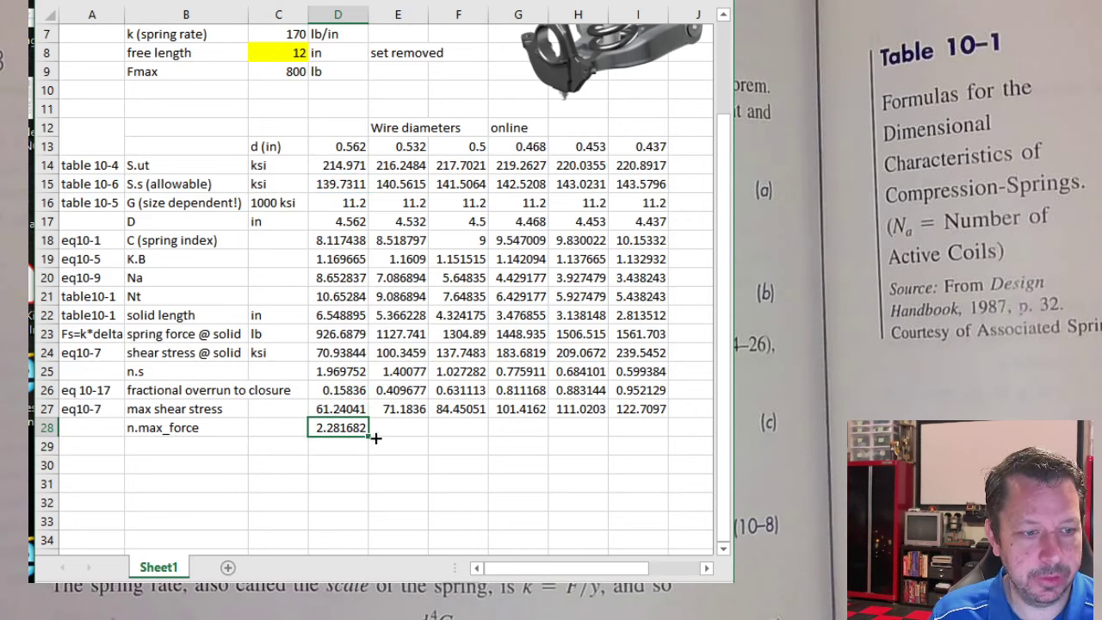
drag(376, 438, 668, 441)
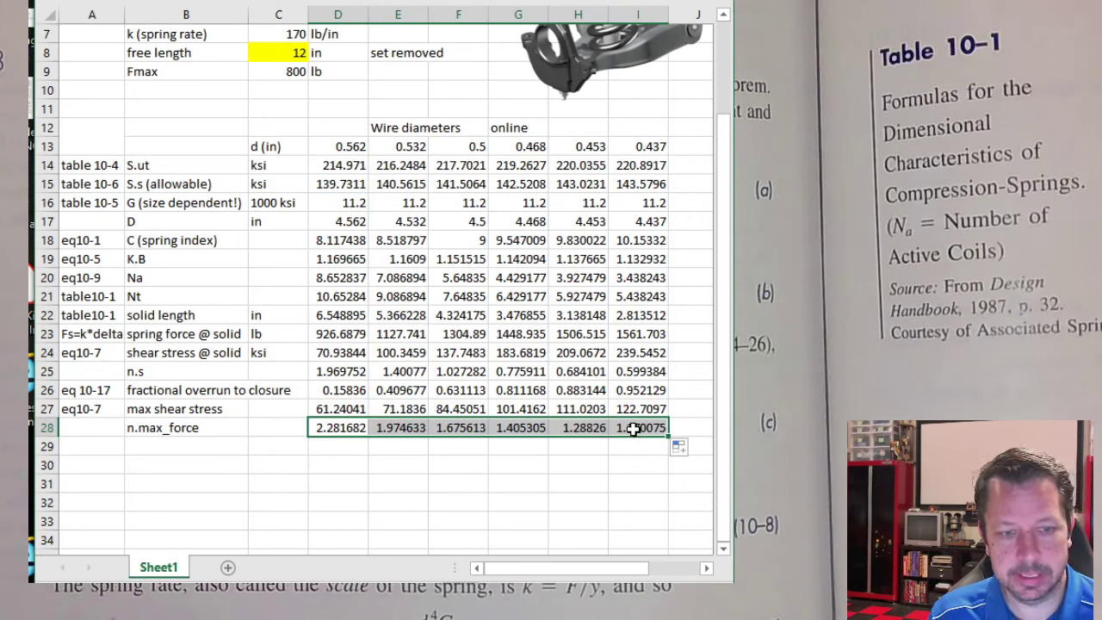
Step: Review the calculated columns for the wire diameters in rows 13 to 28 and the design inputs in C3 to C5
click(371, 459)
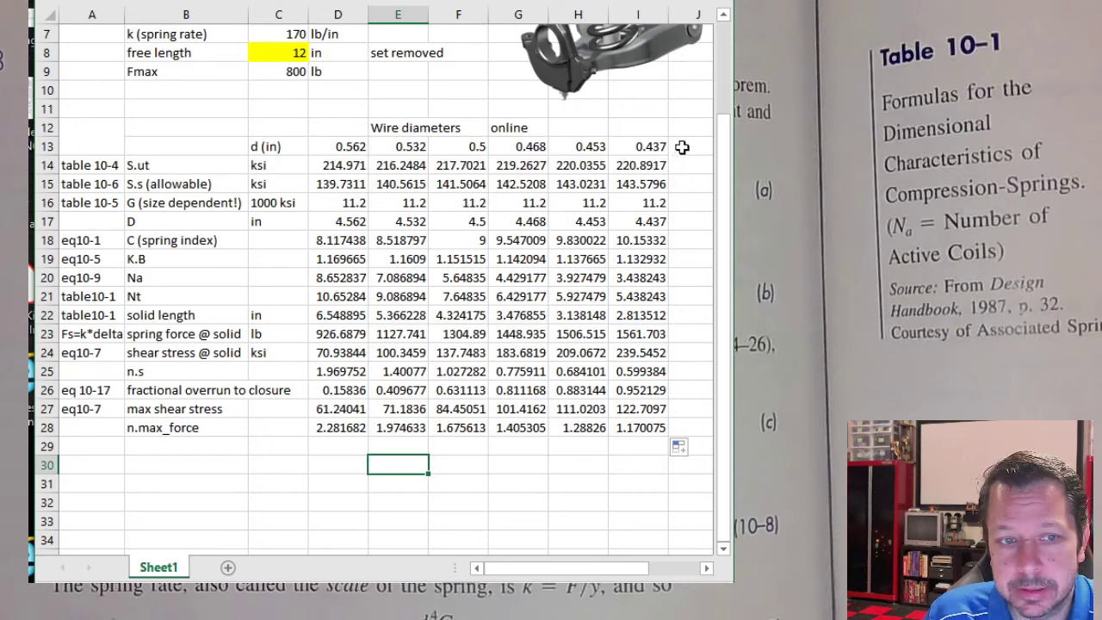
drag(682, 146, 711, 425)
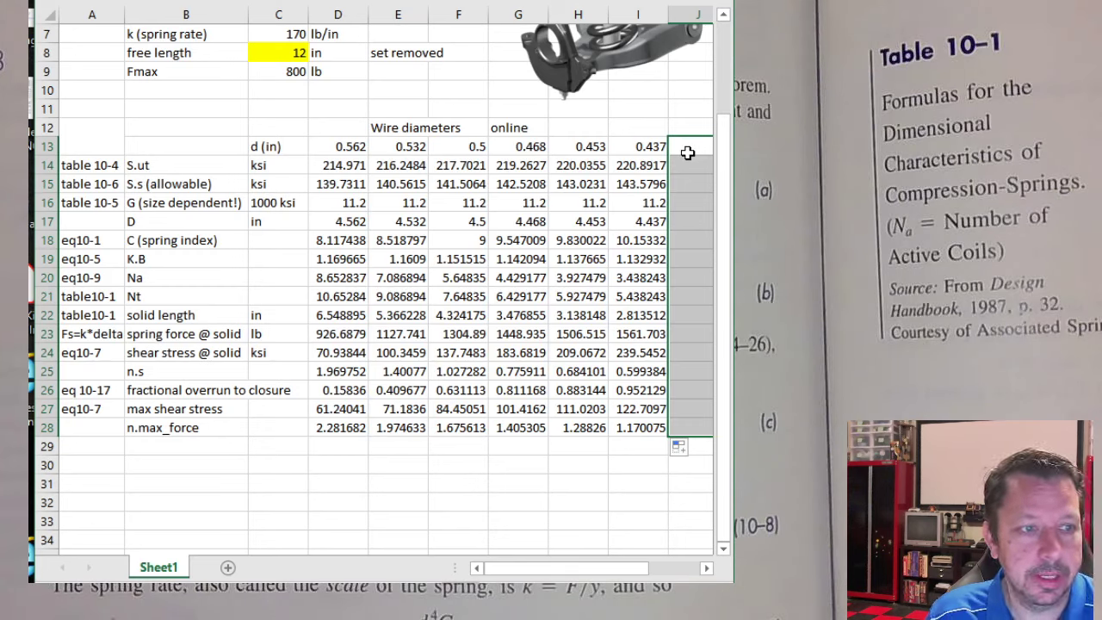
drag(338, 165, 338, 427)
click(342, 148)
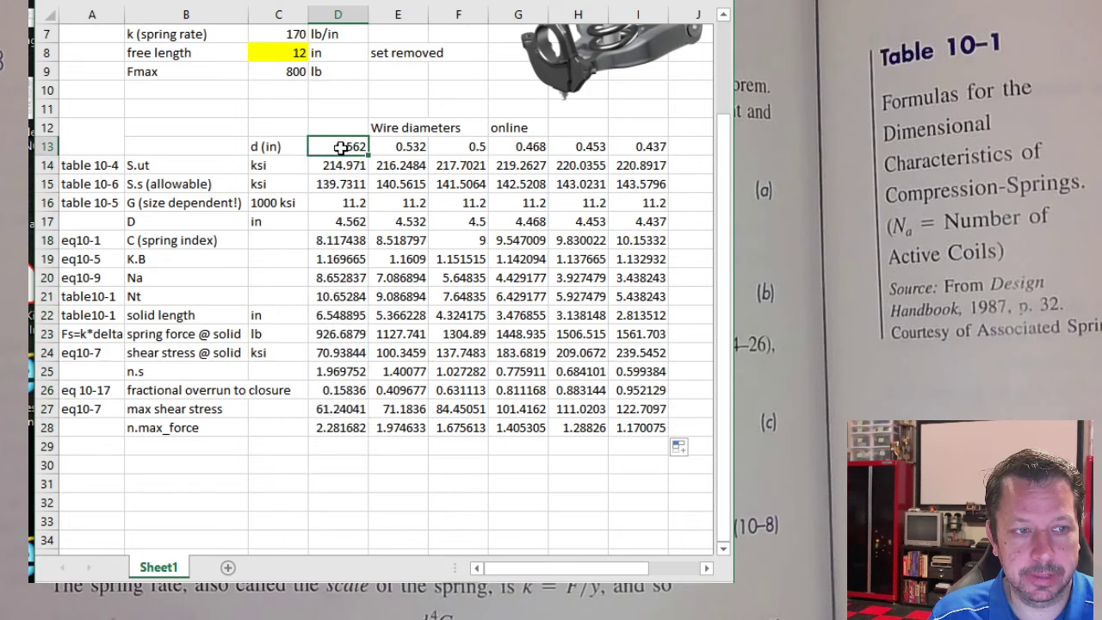
scroll(278, 112, up, 2)
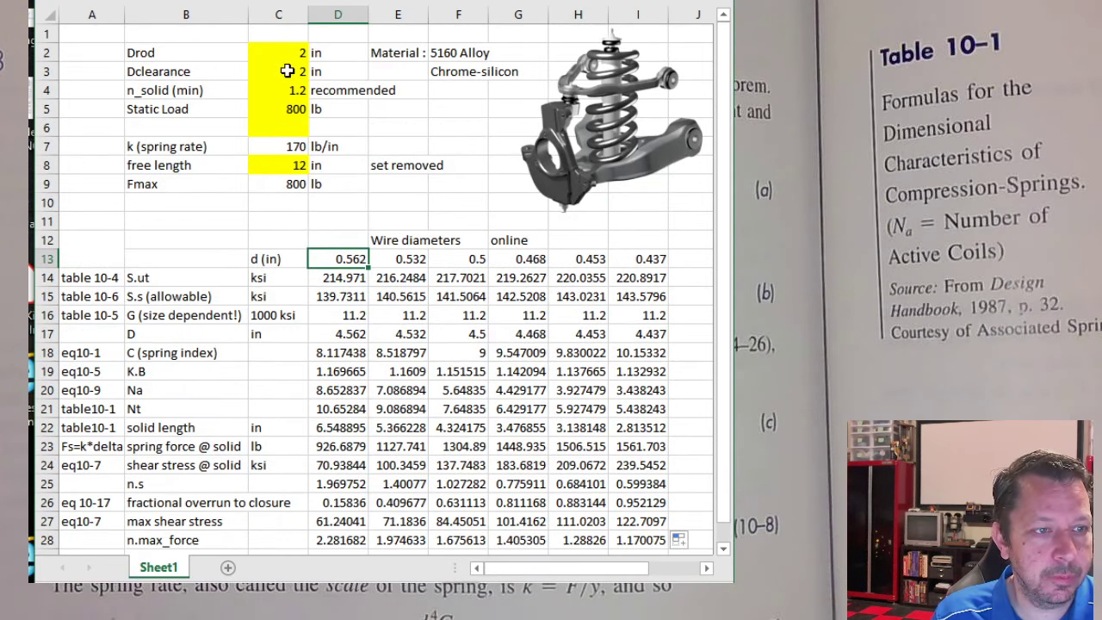
click(288, 72)
key(Down)
click(293, 112)
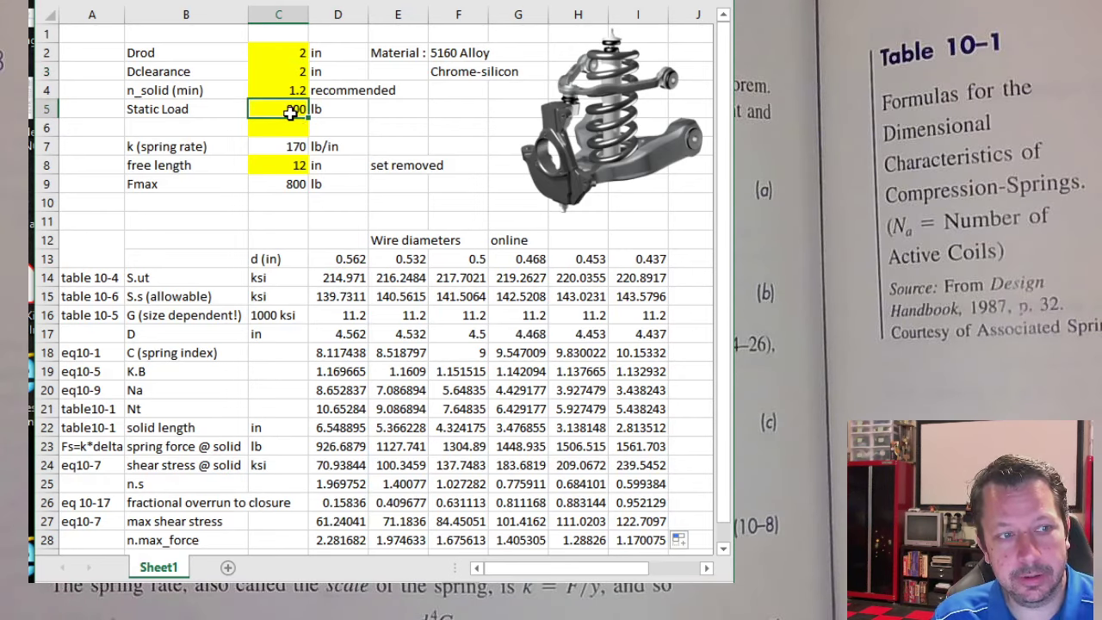
Step: Set Fmax in C9 to 1000 lb and check the fractional overrun to closure in D26
click(288, 186)
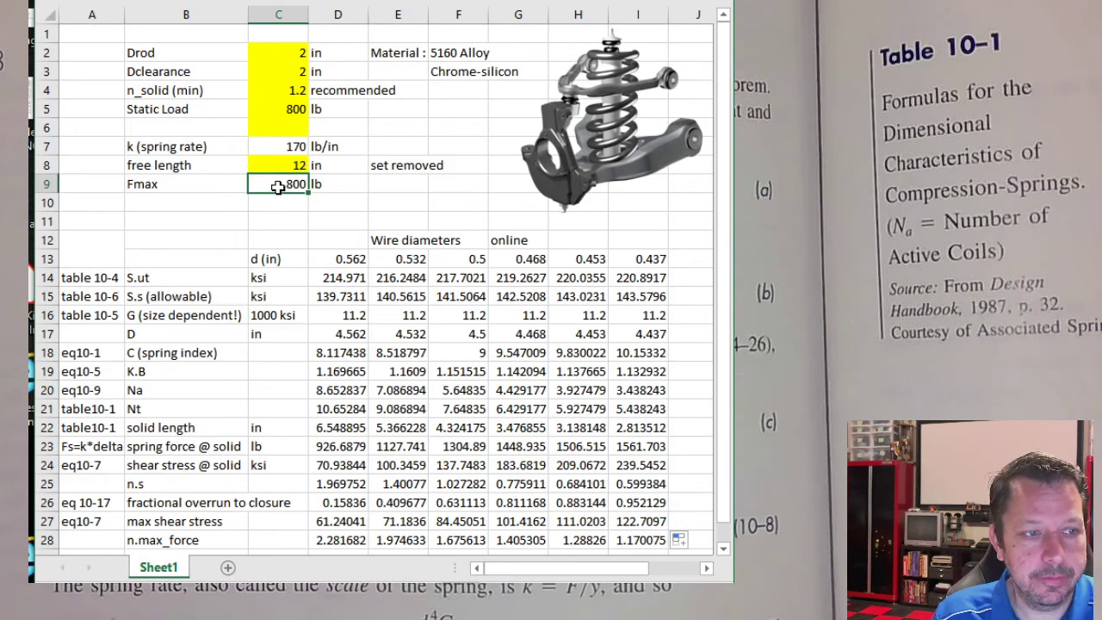
text(1000)
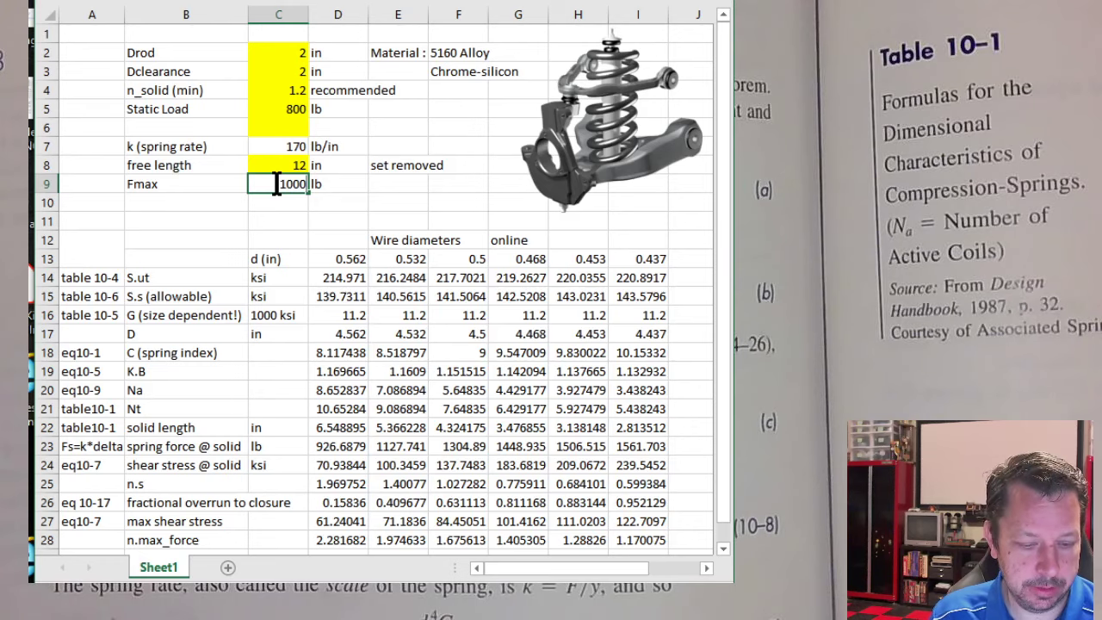
key(Return)
scroll(344, 387, down, 2)
click(344, 391)
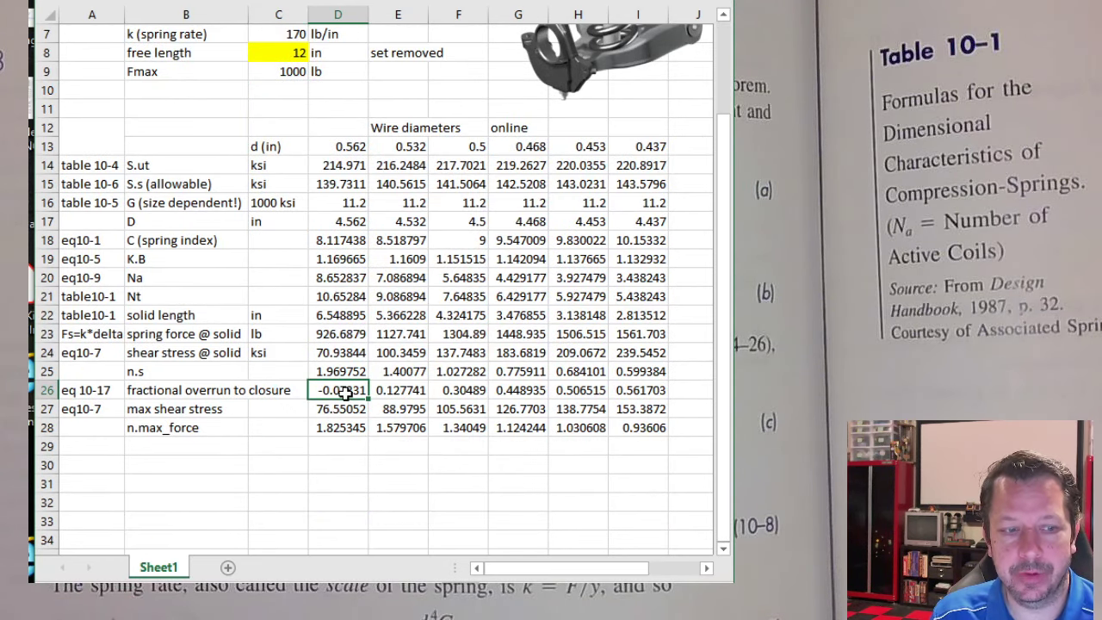
Step: Check the n.s, fractional overrun, max shear stress and n.max_force results for the 0.562 and 0.532 in wire diameters
mouse_move(344, 391)
mouse_down()
mouse_move(344, 163)
mouse_move(344, 409)
mouse_up()
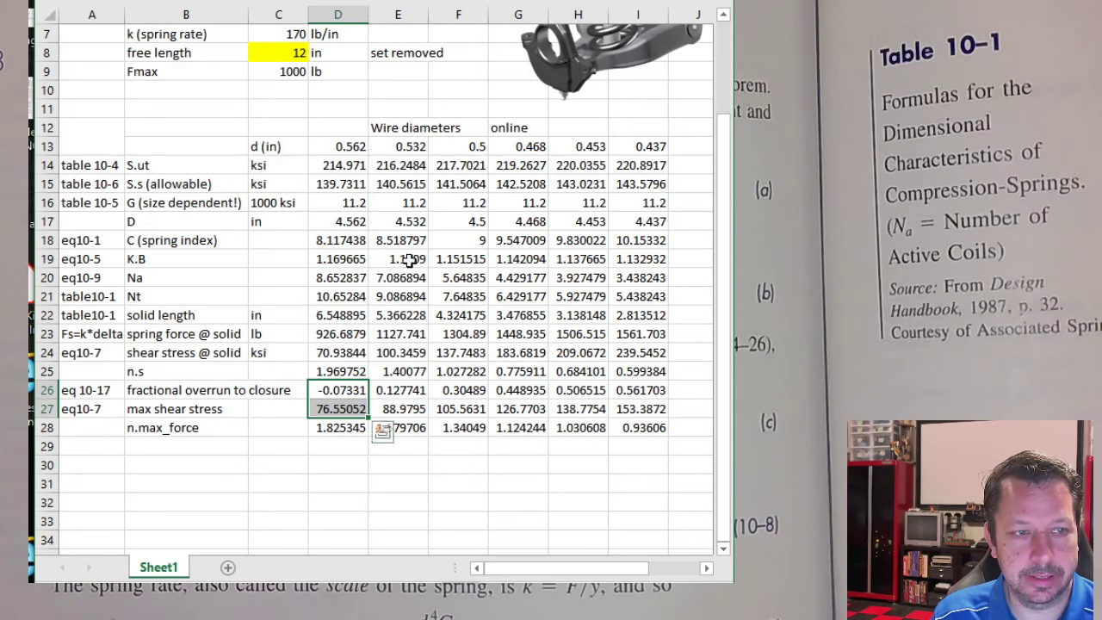
drag(410, 148, 411, 433)
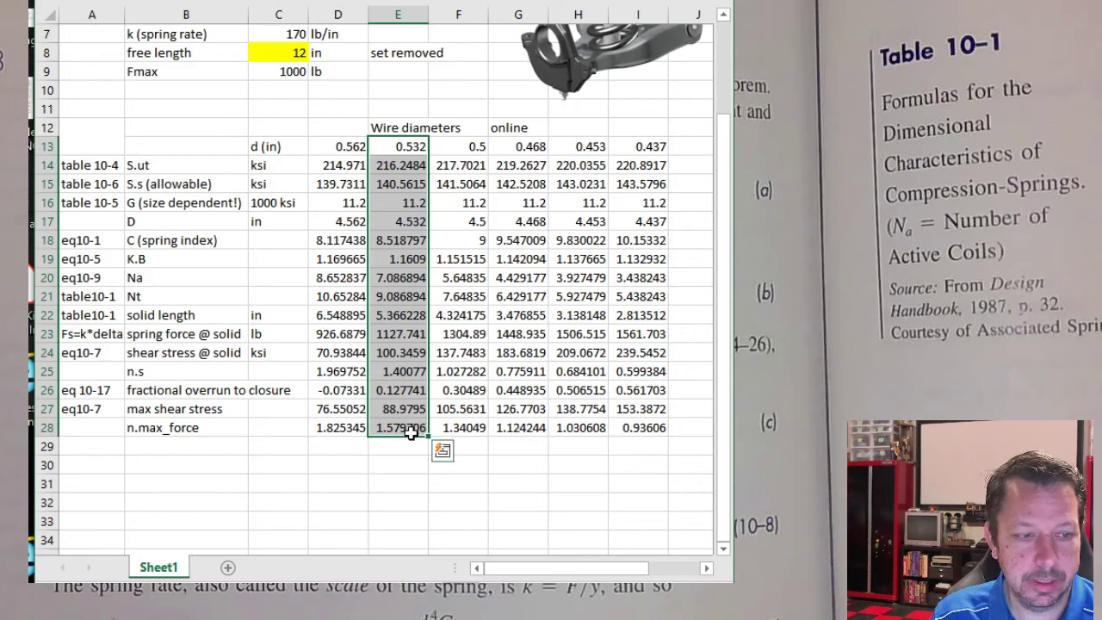
click(397, 432)
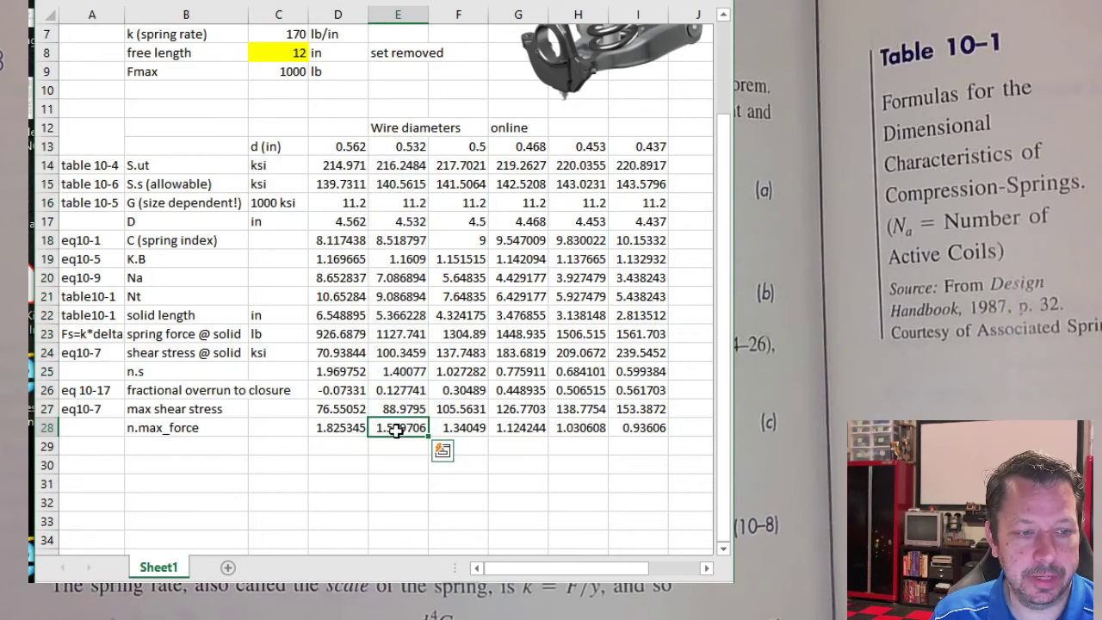
click(409, 371)
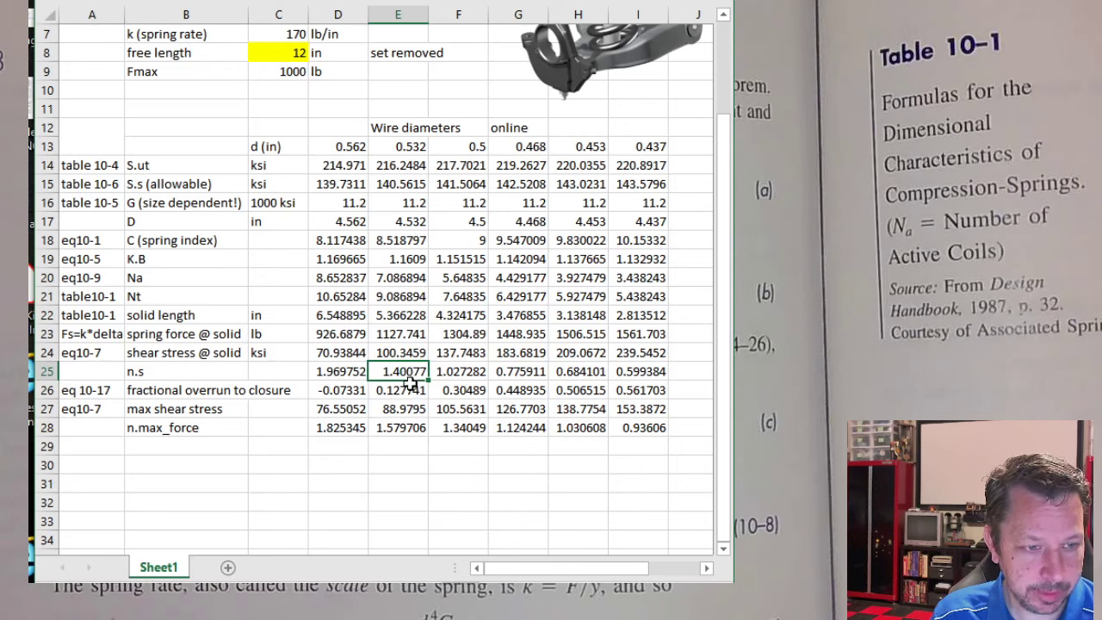
click(412, 390)
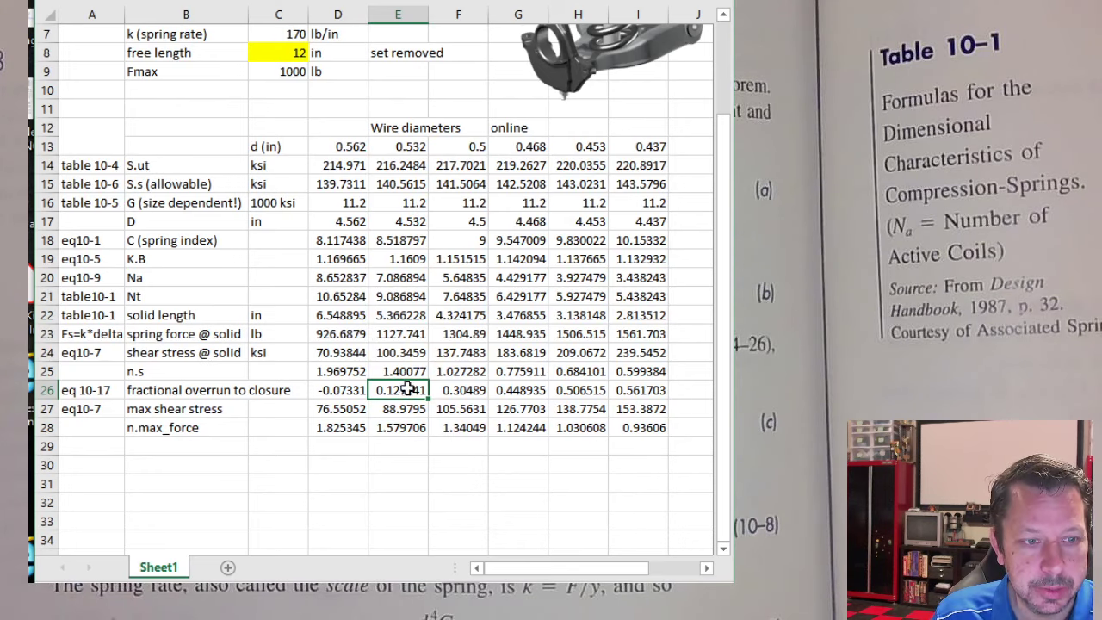
Step: Set Fmax in C9 to 800 lb and check the n.s, n.max_force and fractional overrun rows across all wire diameters
click(282, 77)
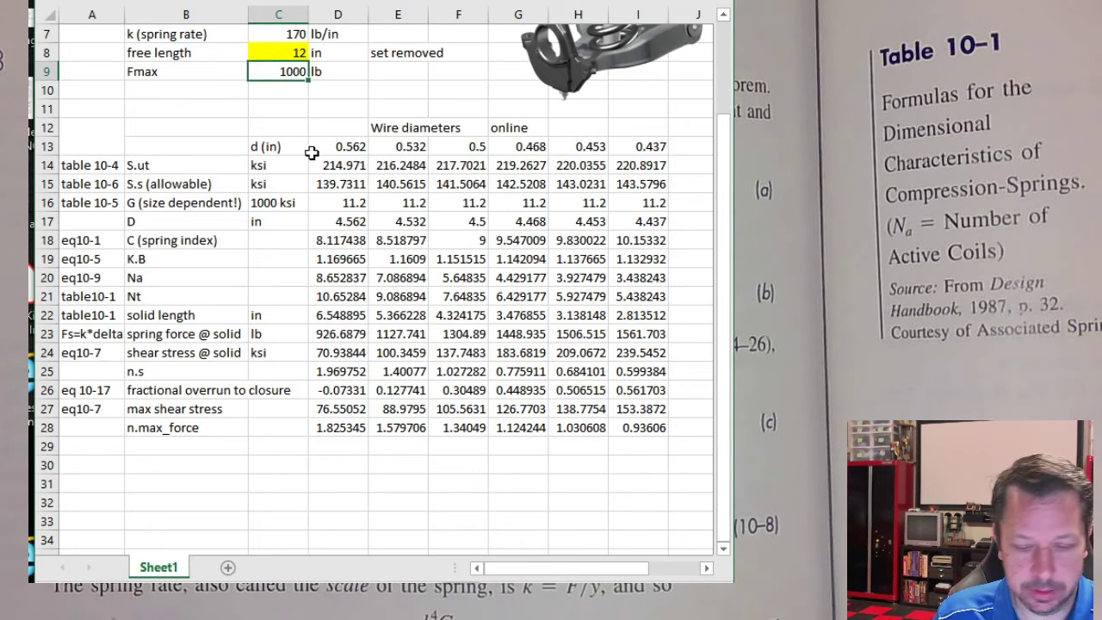
text(800)
key(Return)
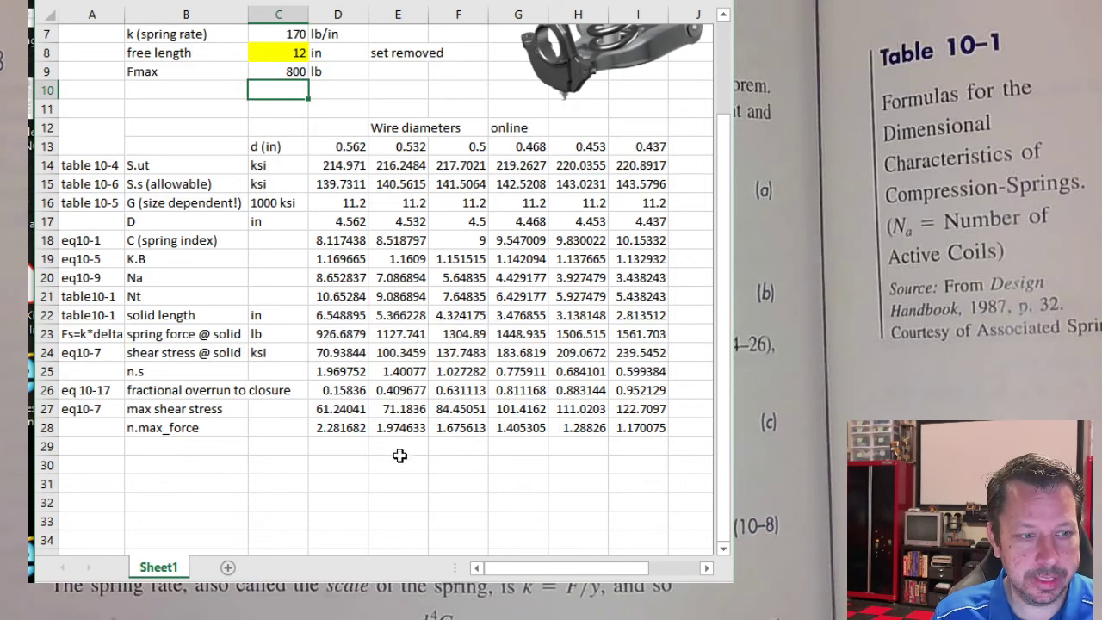
drag(317, 371, 646, 371)
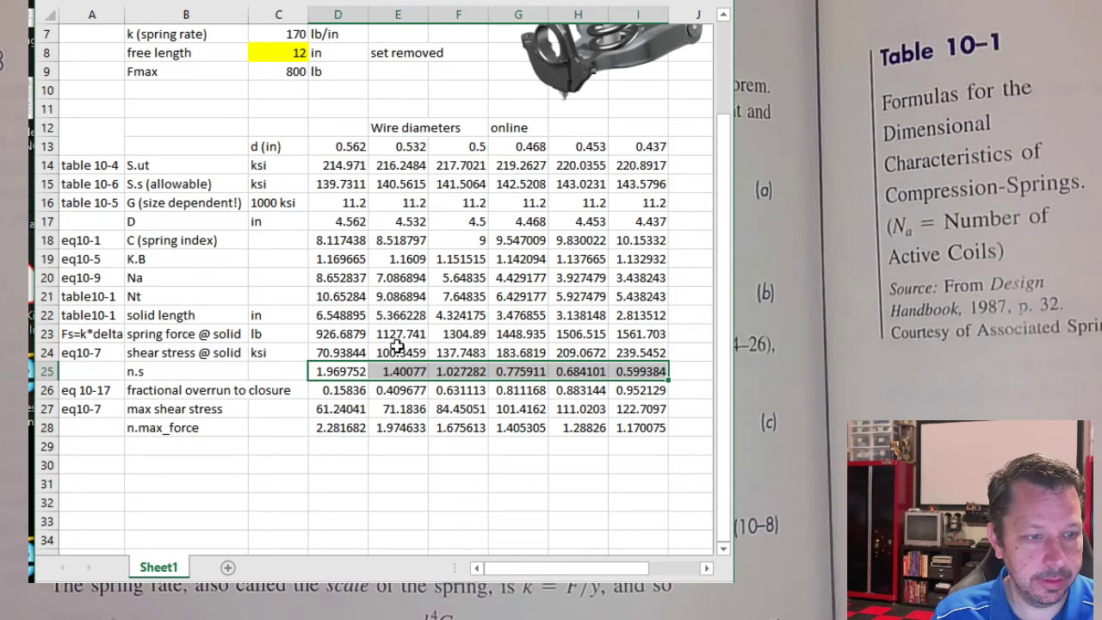
drag(340, 427, 620, 432)
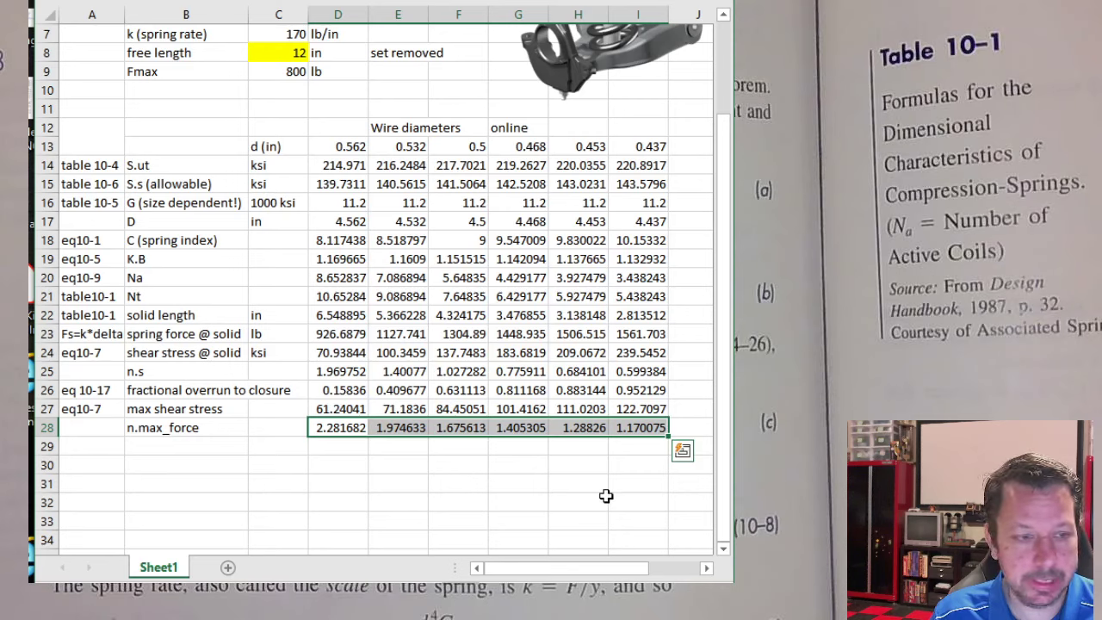
click(514, 503)
click(335, 390)
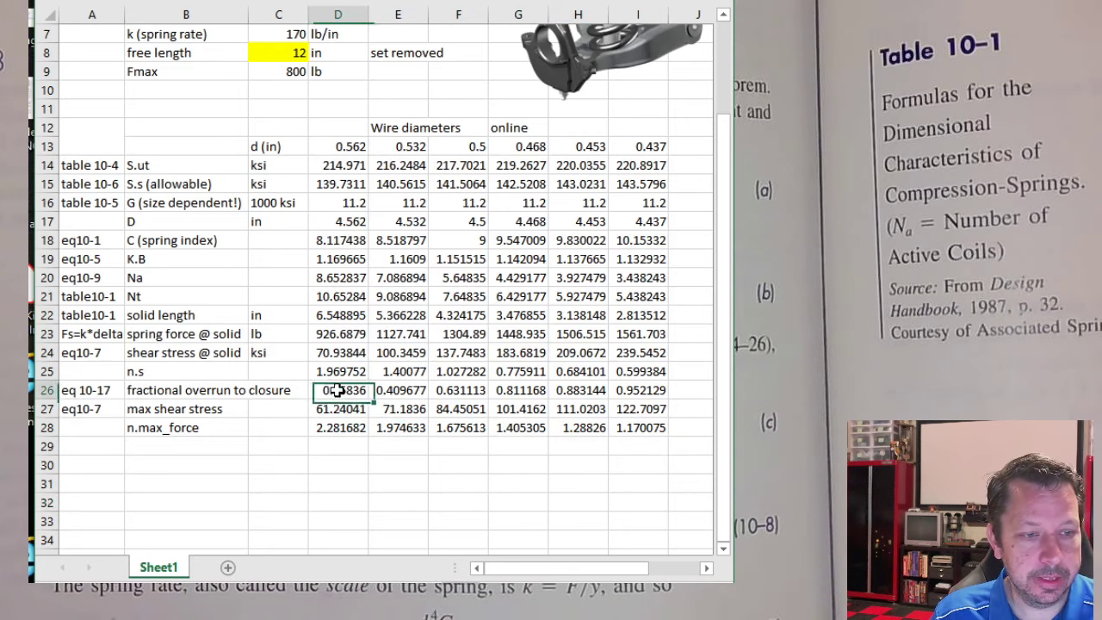
drag(336, 390, 627, 390)
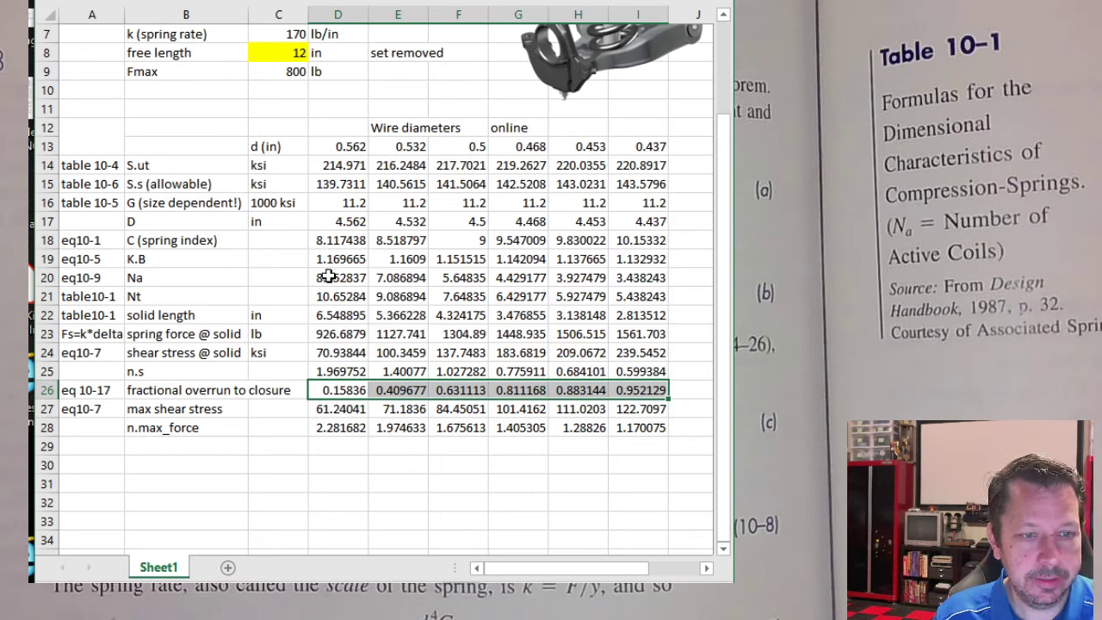
Step: Fill the active coil (Na) cells G20 to I20 with orange
drag(328, 275, 403, 277)
click(641, 277)
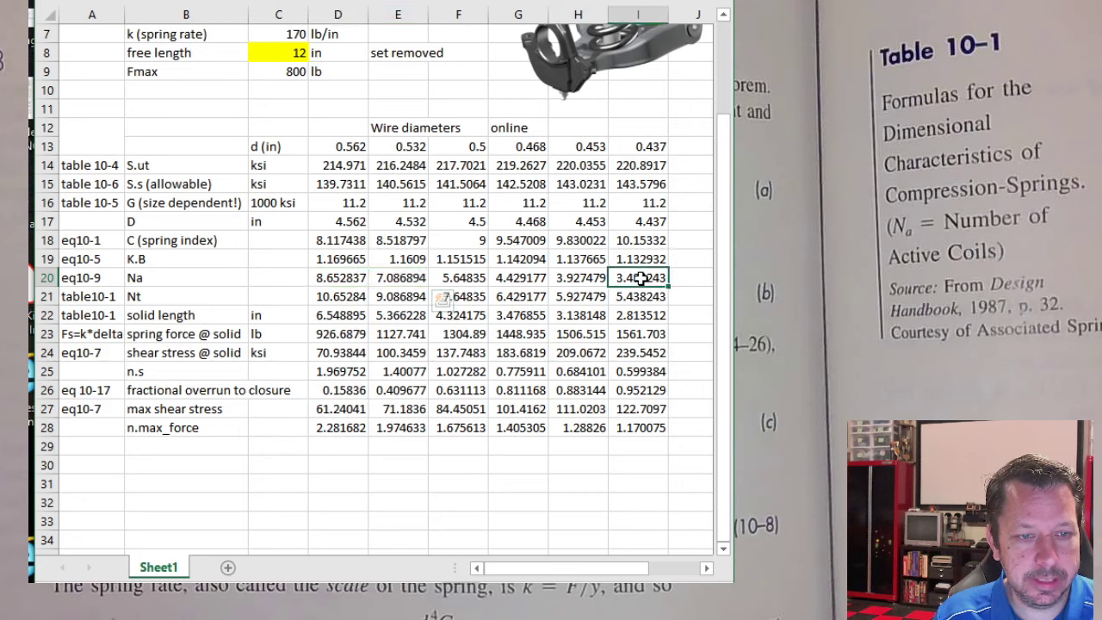
drag(641, 277, 494, 278)
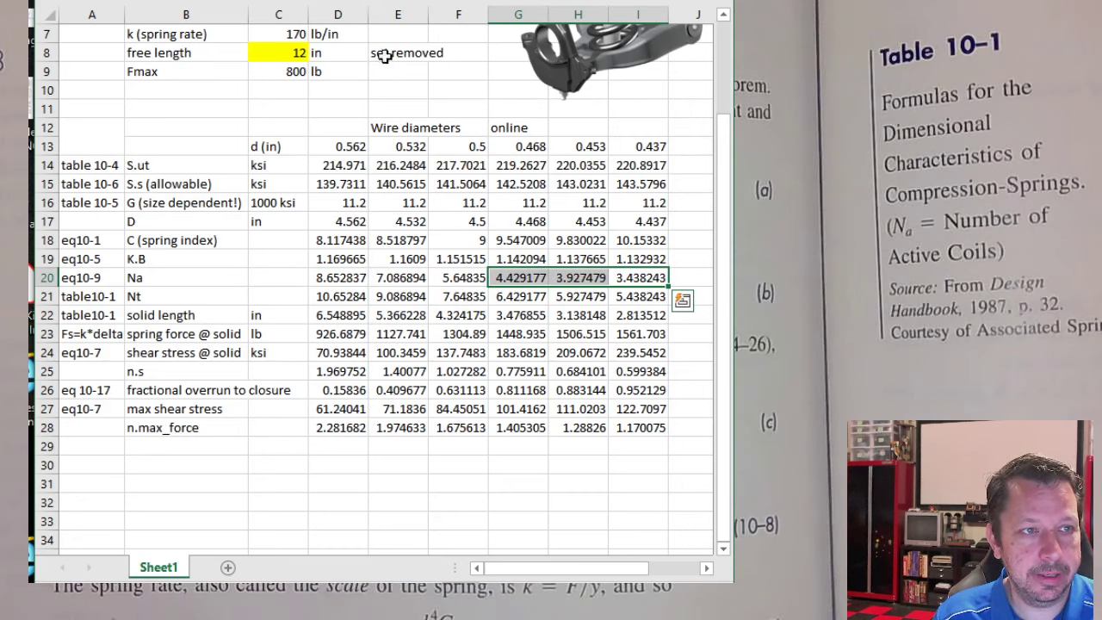
right_click(641, 277)
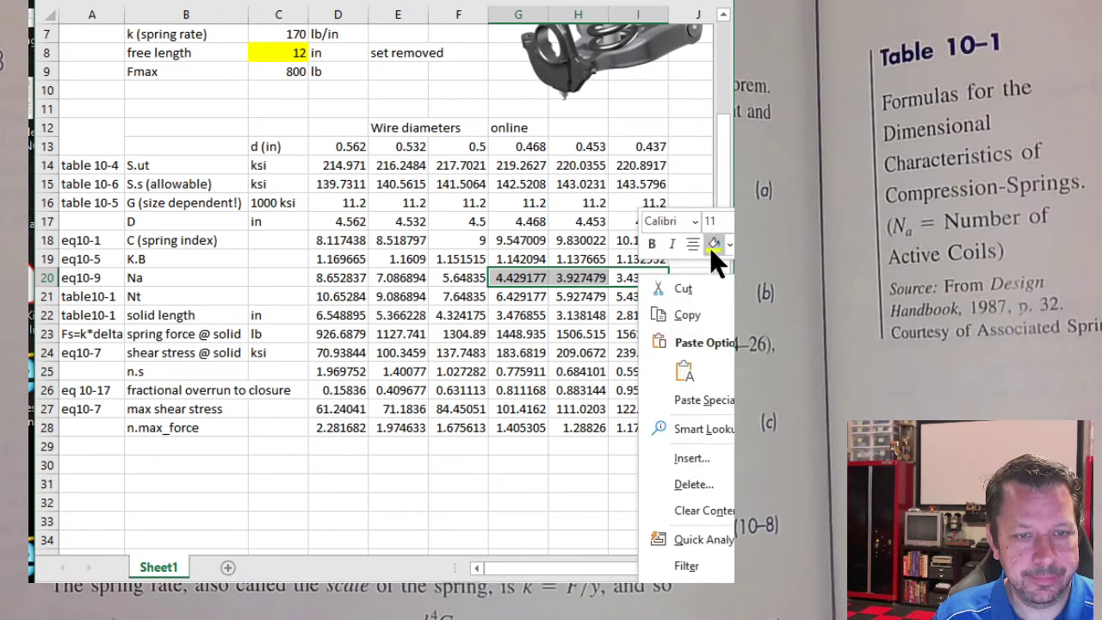
click(729, 245)
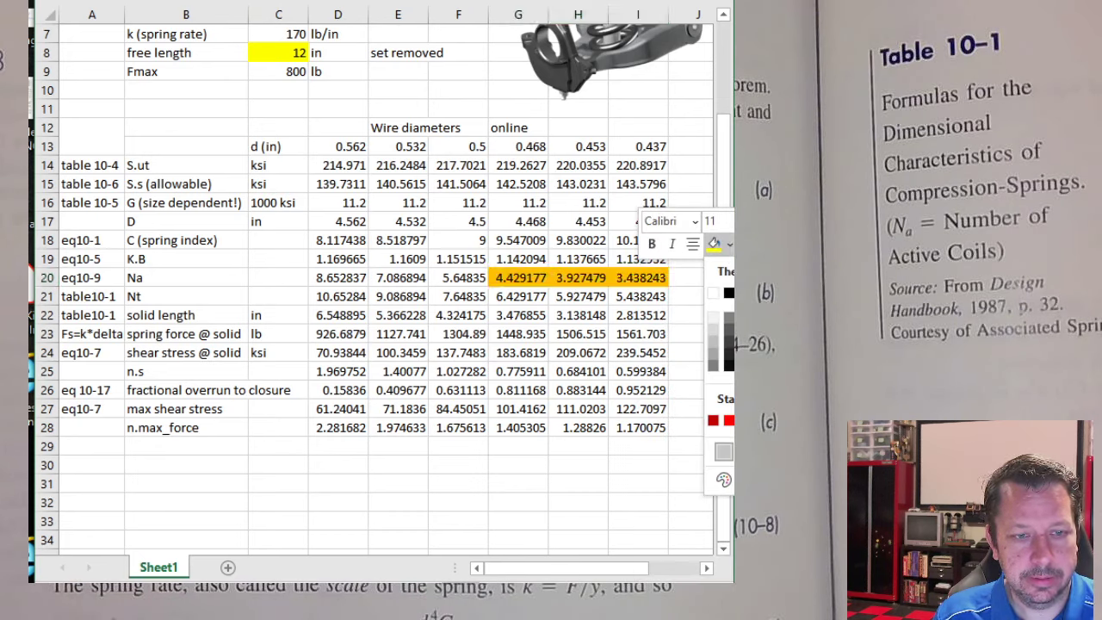
key(Escape)
right_click(647, 279)
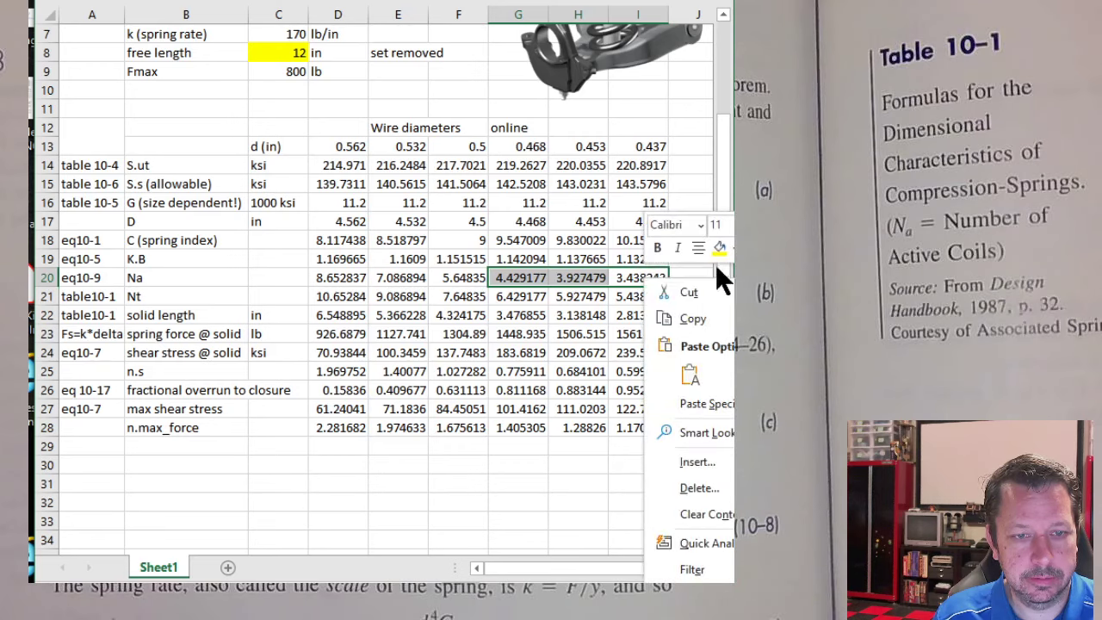
click(718, 248)
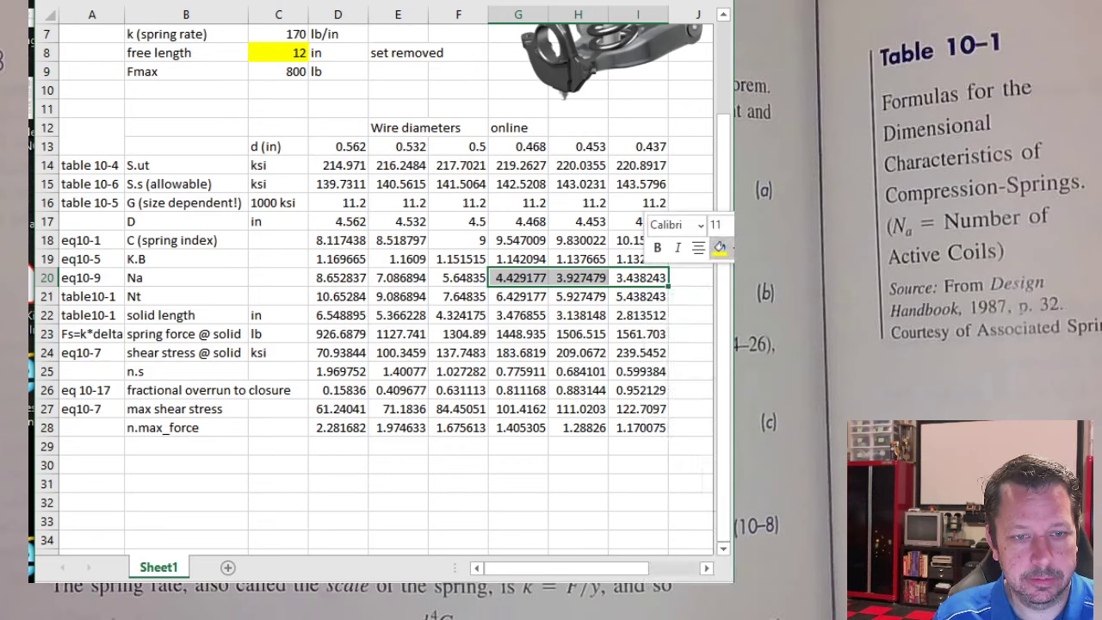
click(594, 487)
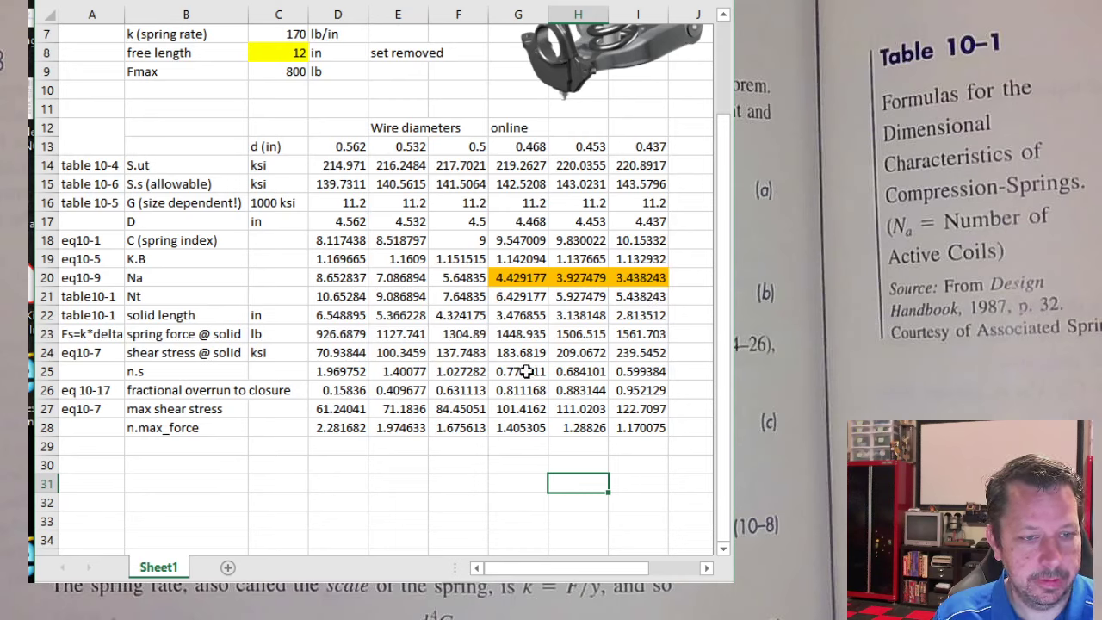
Step: Fill the n.s safety factor cells F25 to I25 with orange
drag(464, 371, 623, 365)
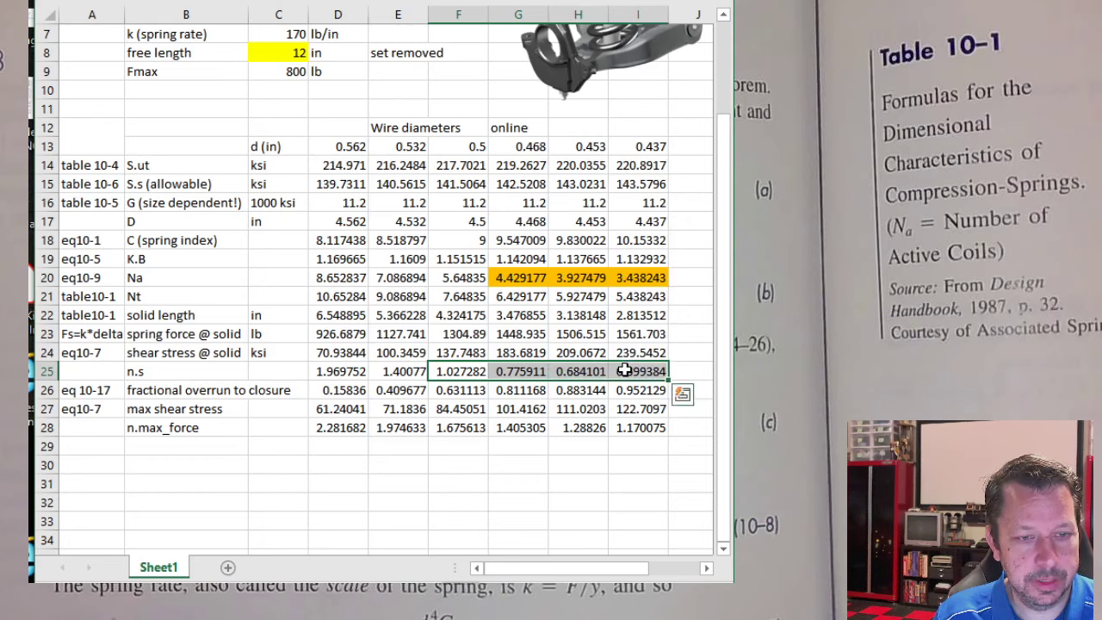
right_click(623, 366)
click(702, 421)
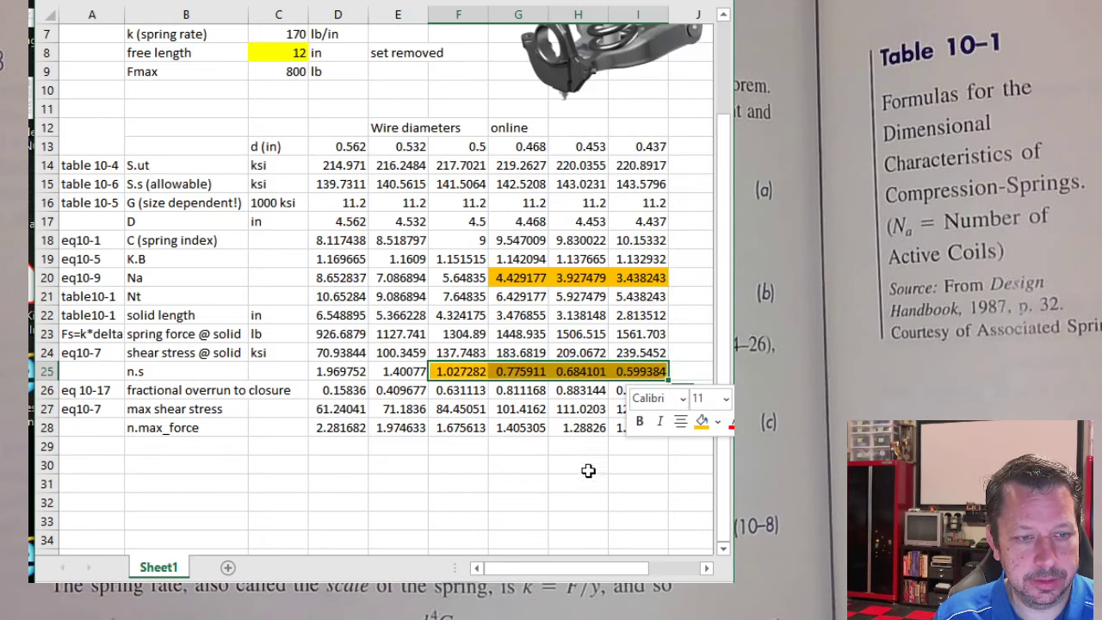
click(581, 478)
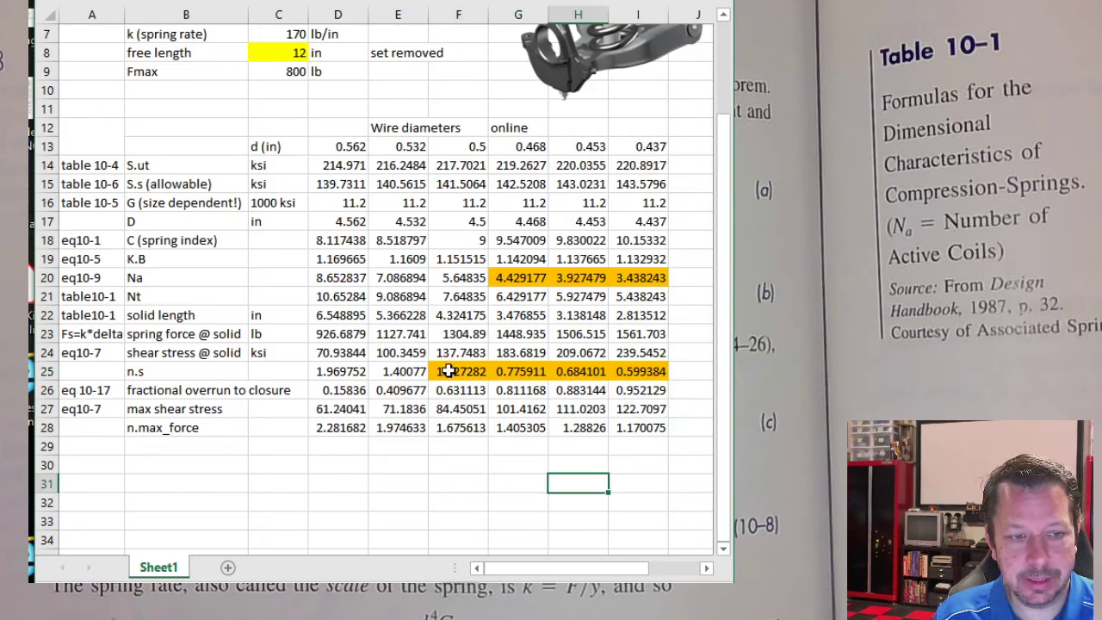
Step: Change the fill of the n.s cell F25 for the 0.5 in wire to yellow
click(449, 371)
right_click(460, 370)
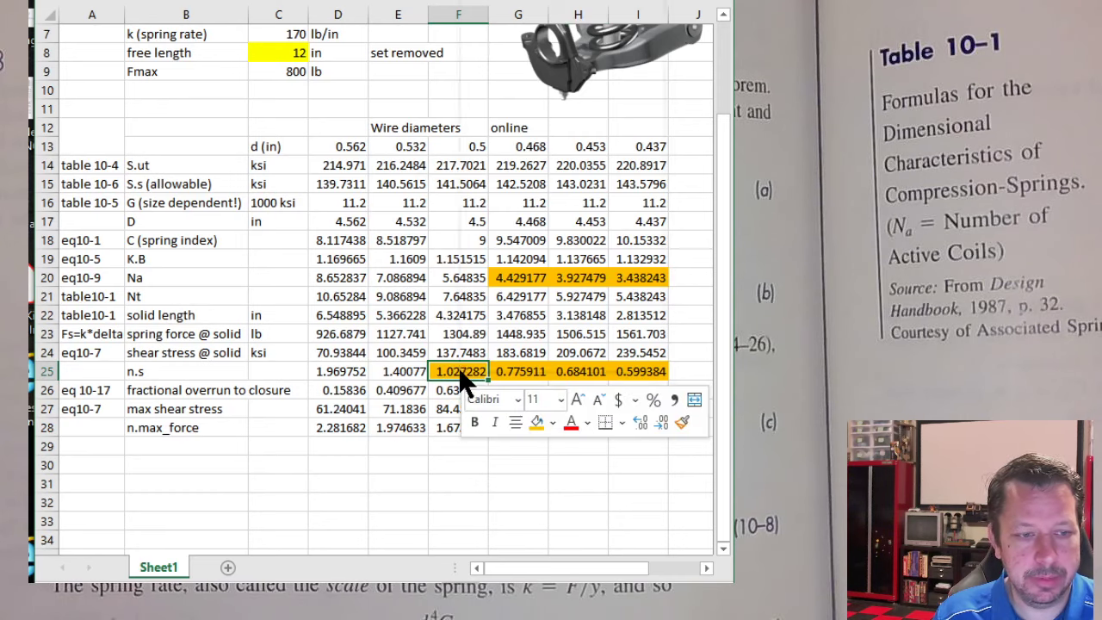
click(550, 421)
click(583, 594)
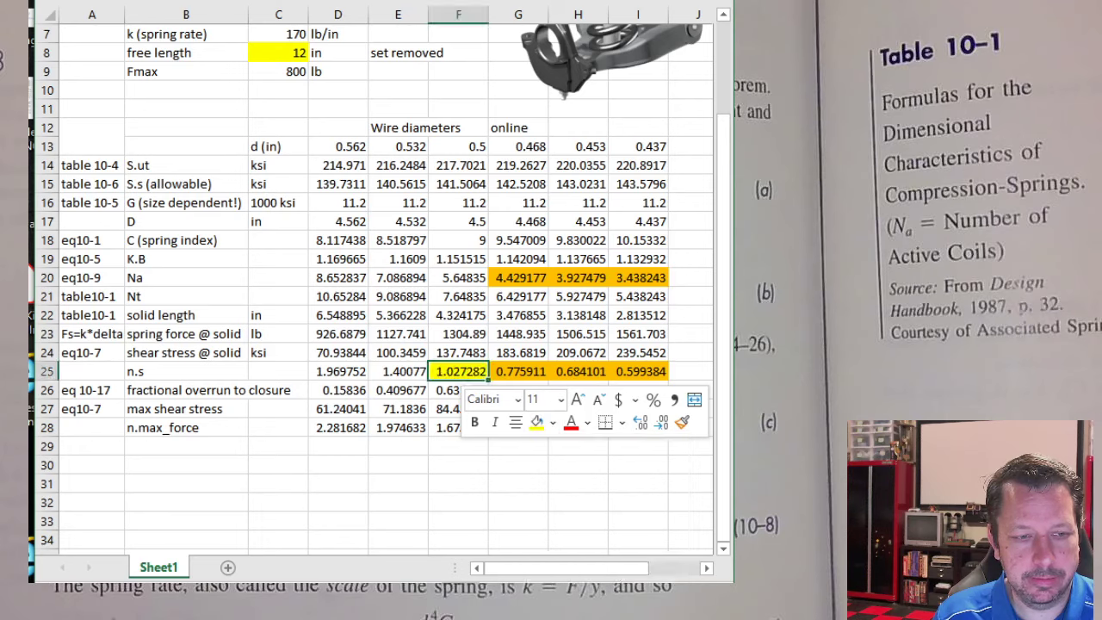
click(510, 522)
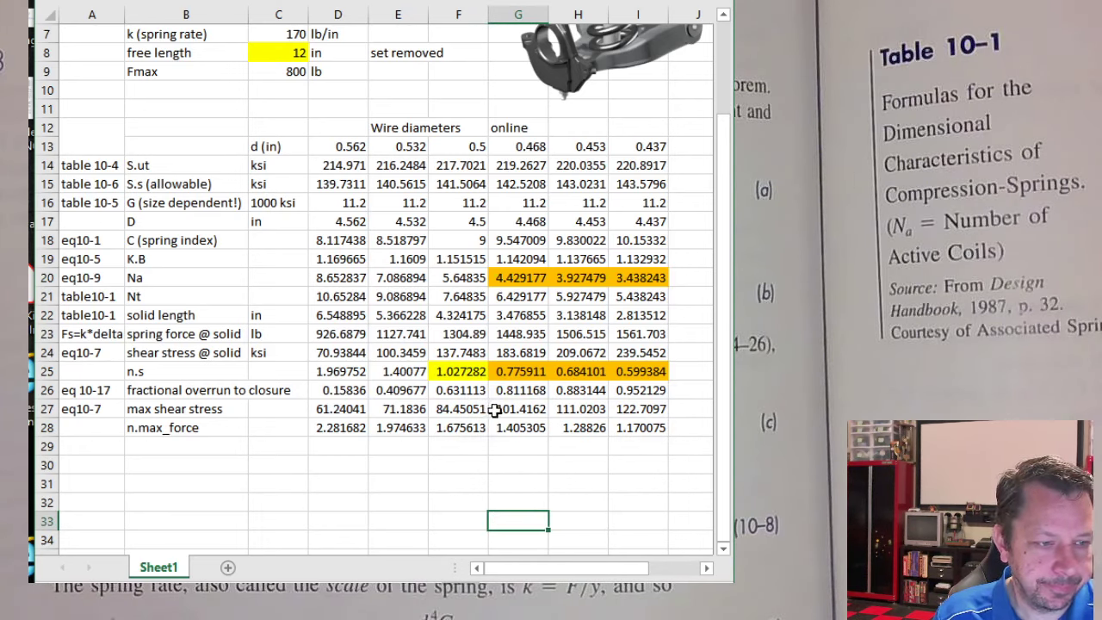
Step: Check the fractional overrun in row 26 and fill the n.max_force cells H28 and I28 with orange
drag(646, 390, 361, 390)
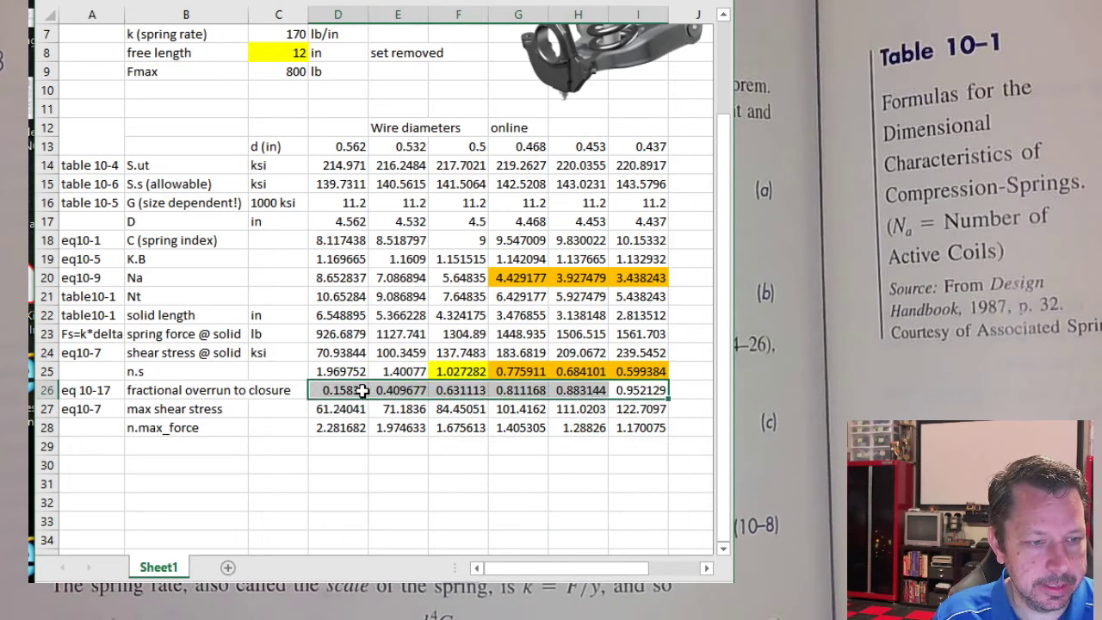
drag(637, 428, 583, 424)
right_click(584, 425)
click(677, 480)
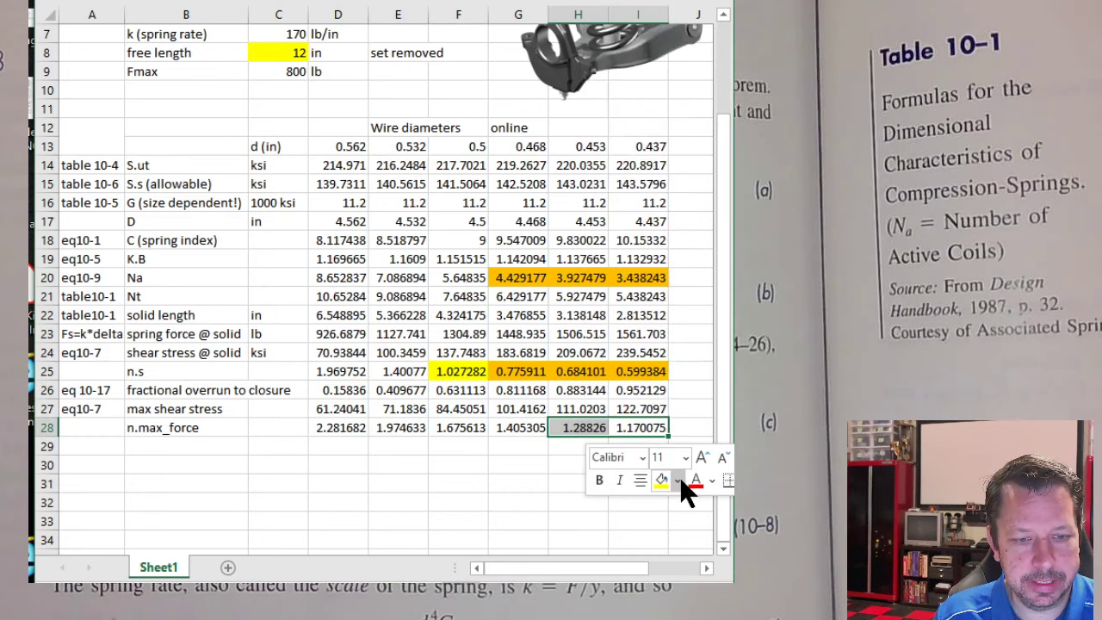
click(739, 528)
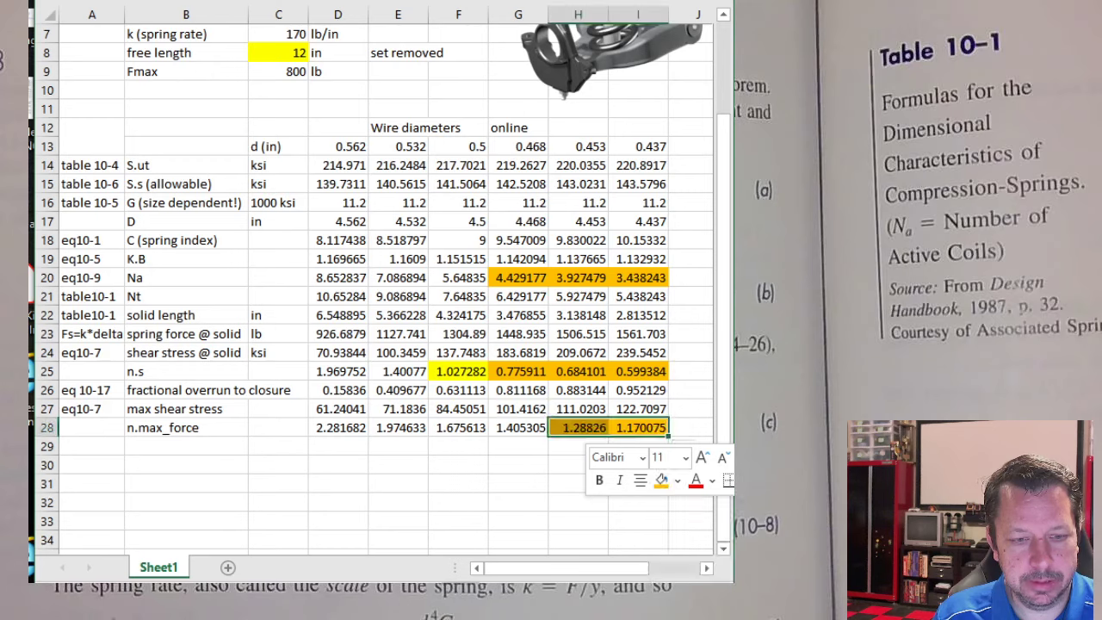
click(560, 465)
click(533, 504)
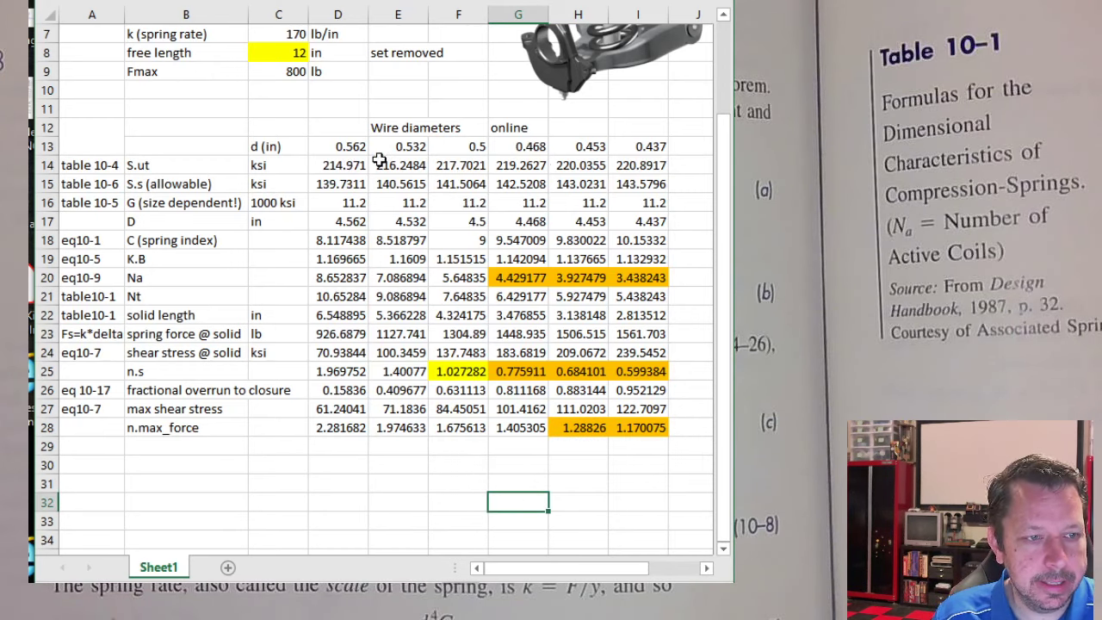
Step: Review the 0.562 and 0.532 in wire columns in rows 13 to 28, including D and Na, along with the free length
drag(345, 148, 406, 432)
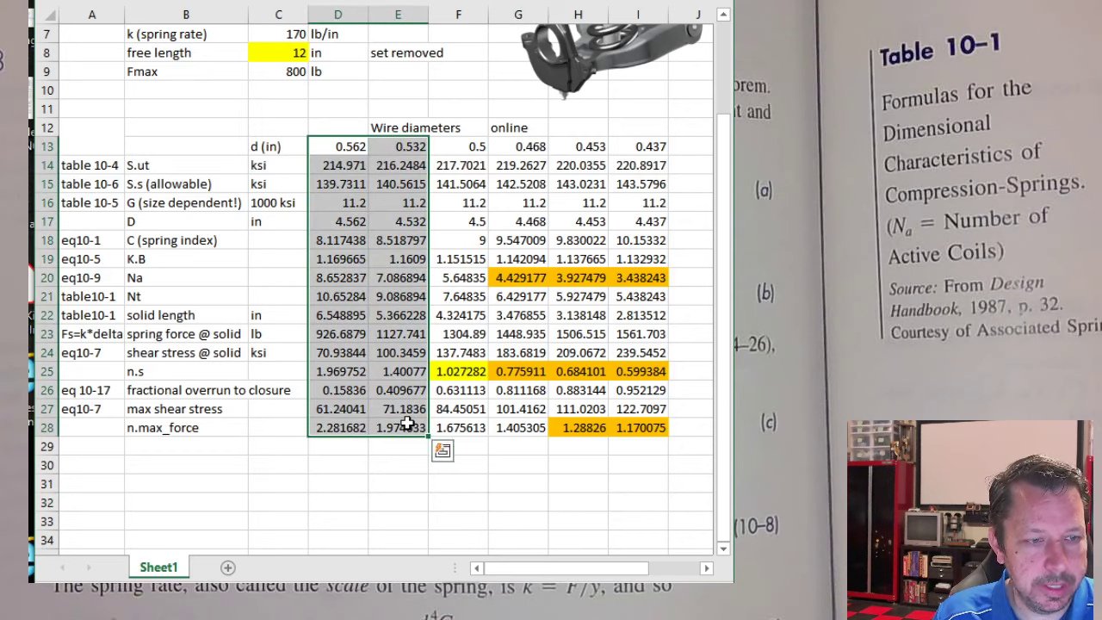
click(398, 502)
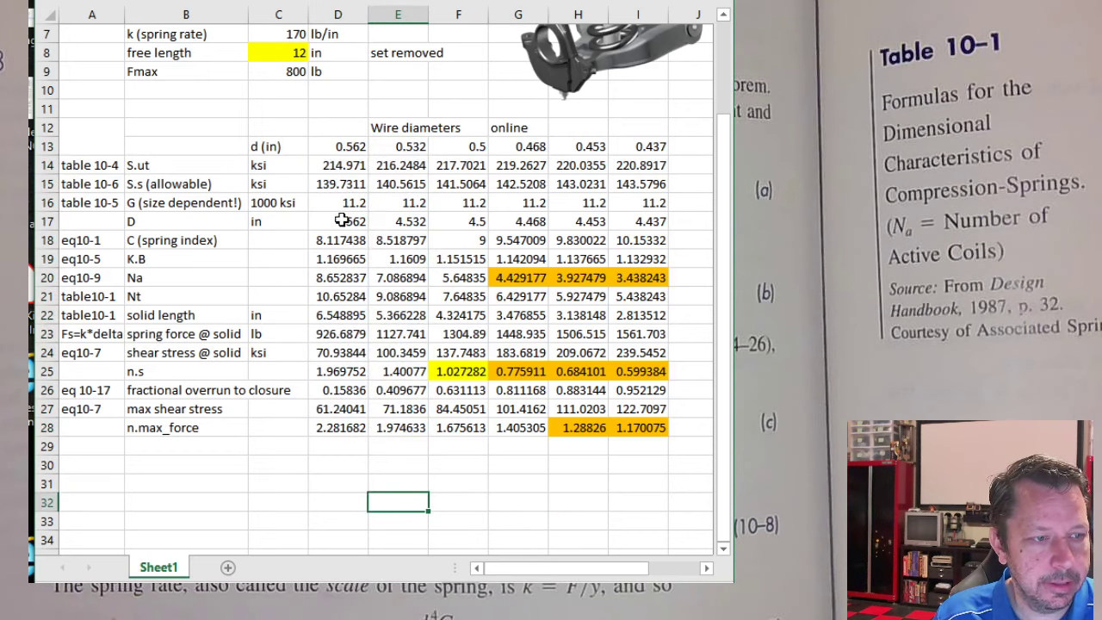
drag(342, 221, 397, 220)
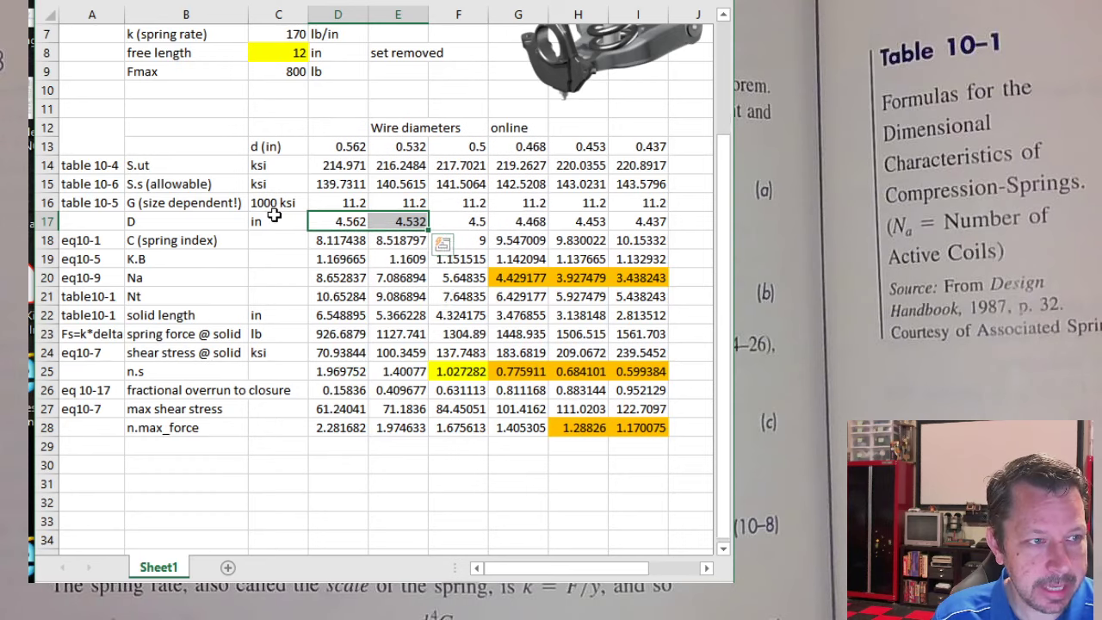
scroll(327, 258, up, 1)
click(278, 109)
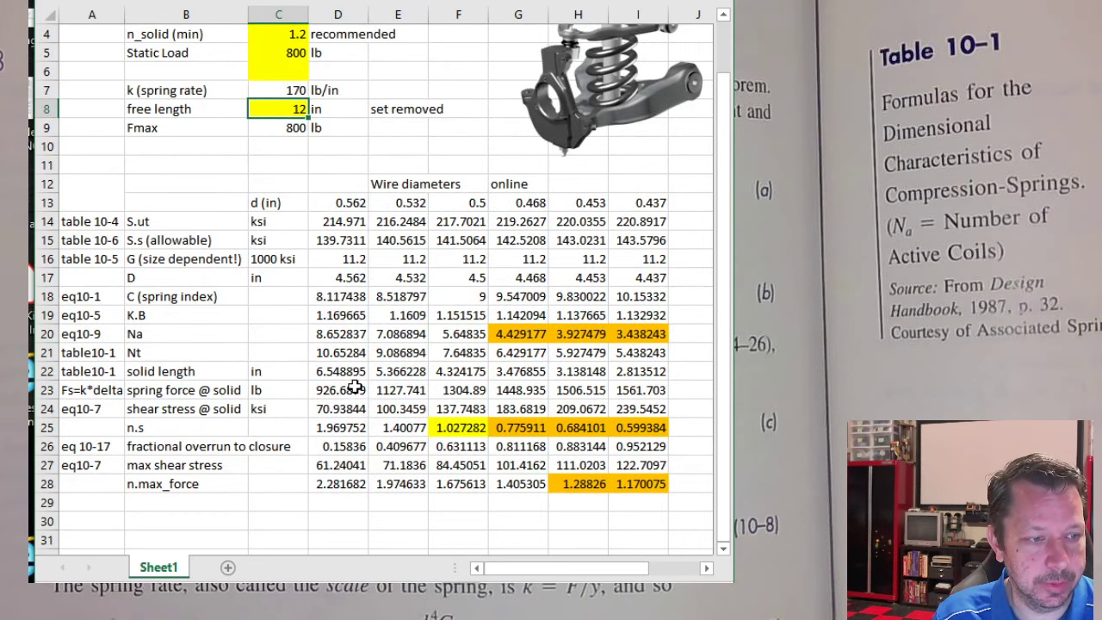
click(344, 338)
key(Right)
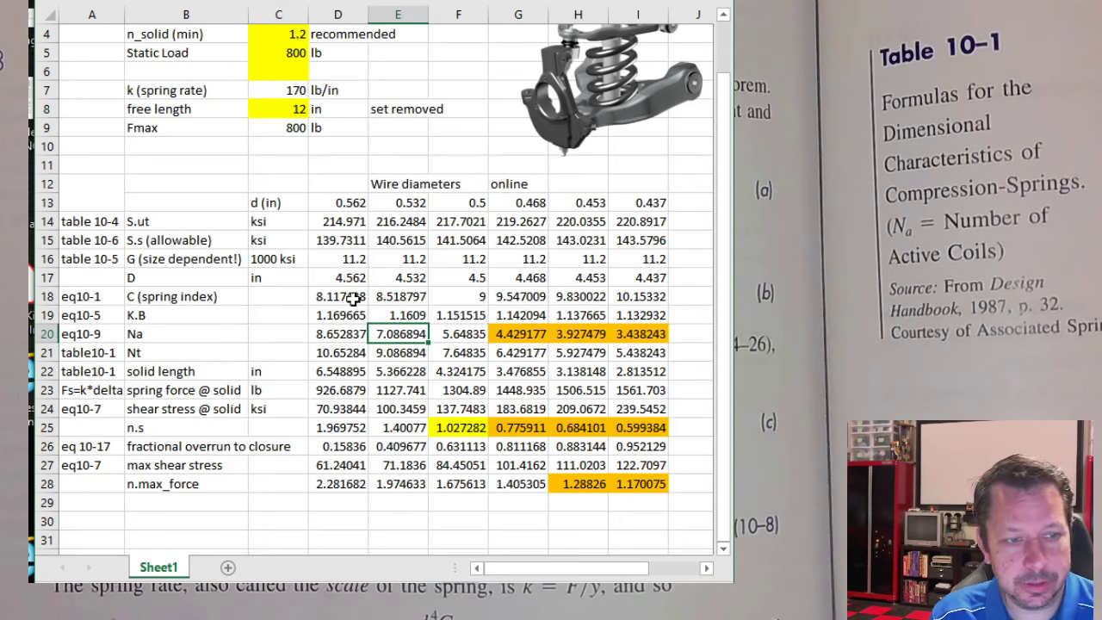
click(414, 517)
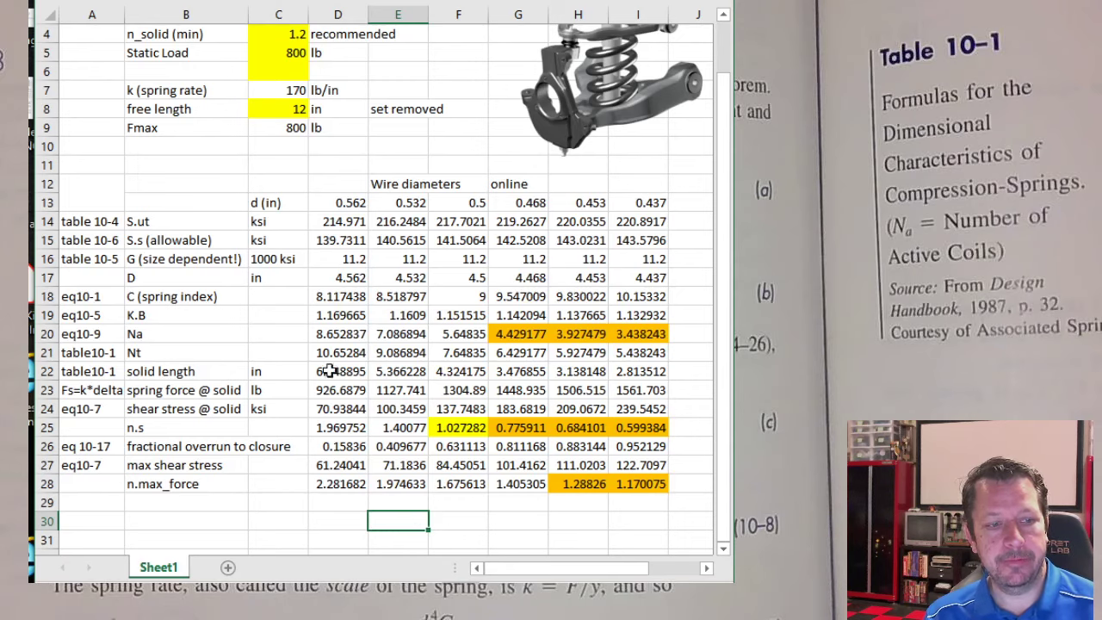
mouse_move(319, 205)
mouse_down()
mouse_move(433, 521)
mouse_move(393, 482)
mouse_up()
click(388, 516)
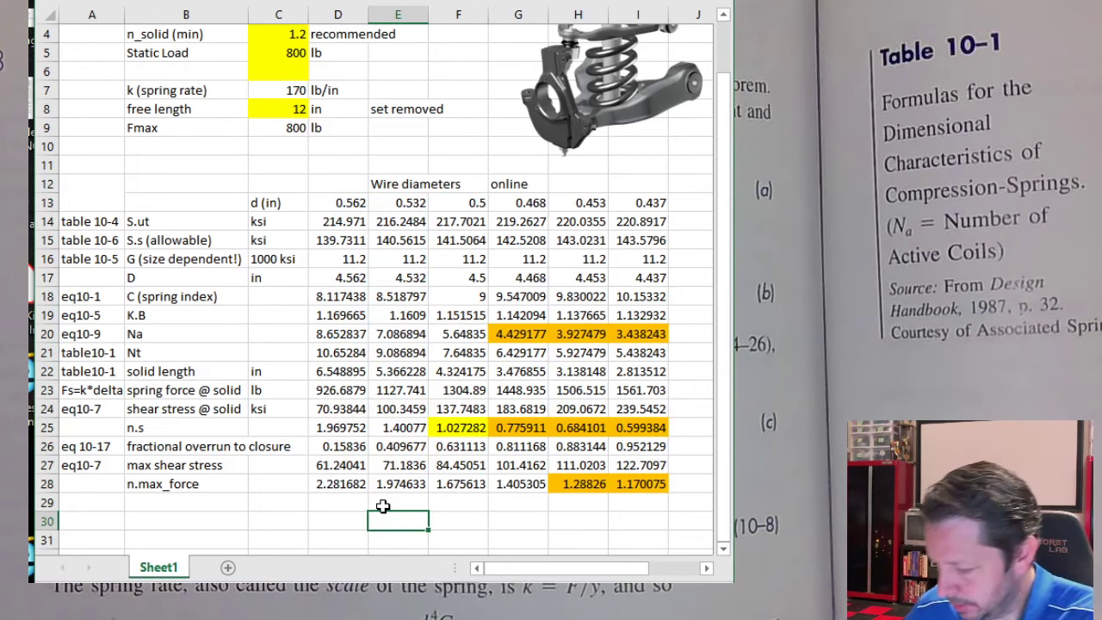